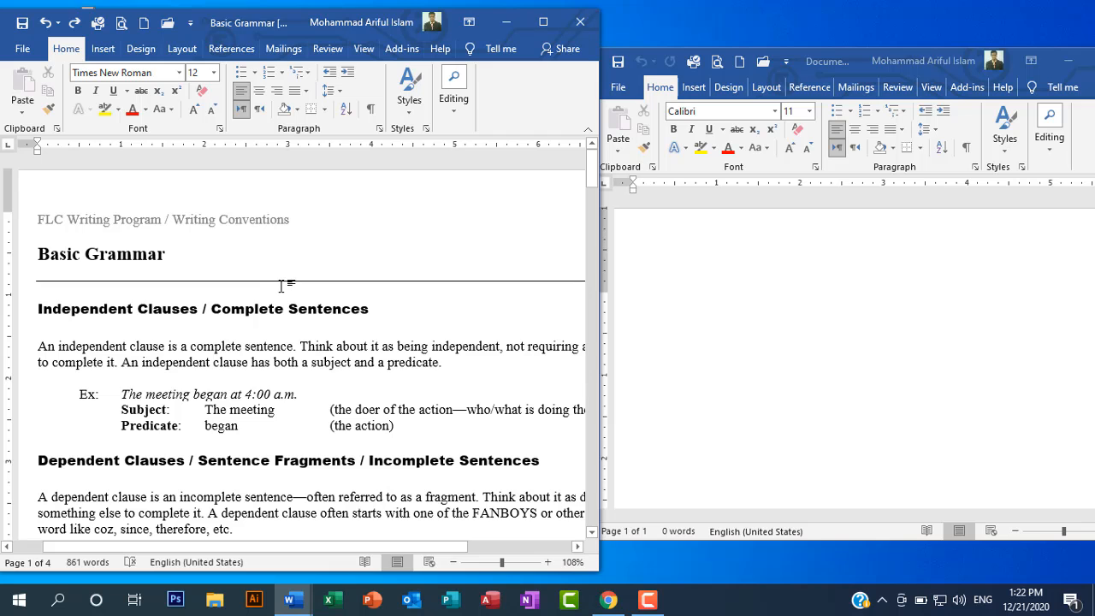
scroll(283, 285, down, 3)
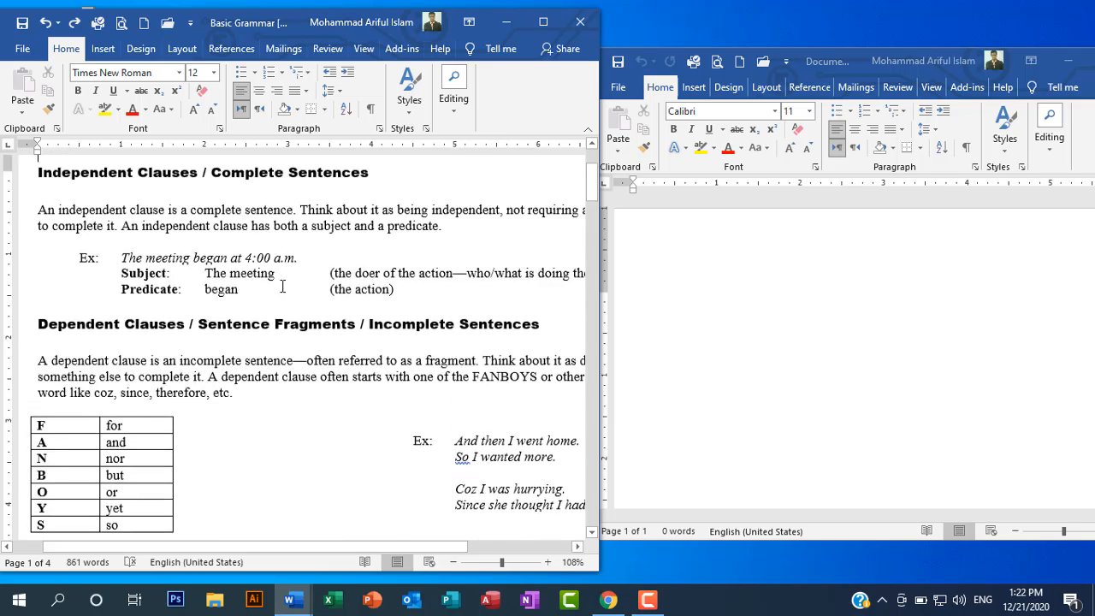
scroll(283, 286, up, 3)
click(765, 325)
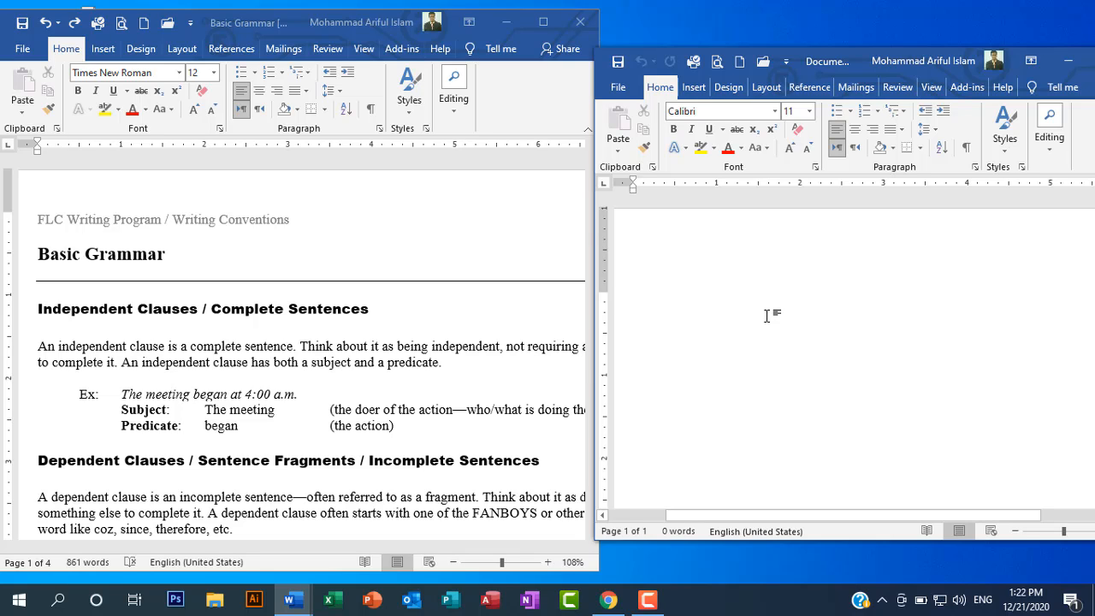
click(259, 129)
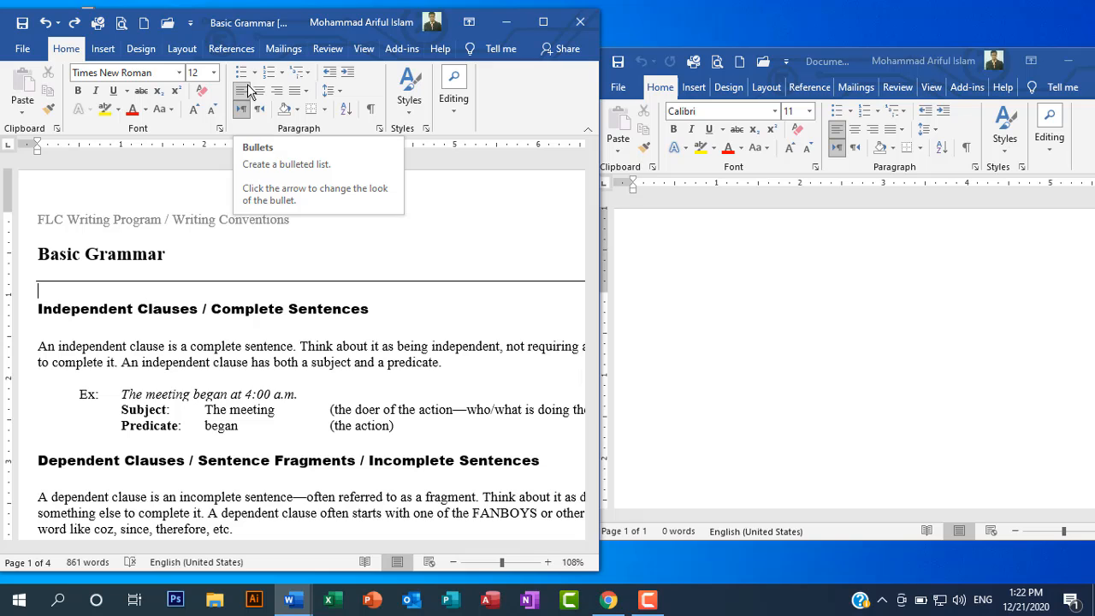
- Apply a solid square bullet to the "Basic Grammar" heading
drag(34, 254, 176, 254)
click(41, 258)
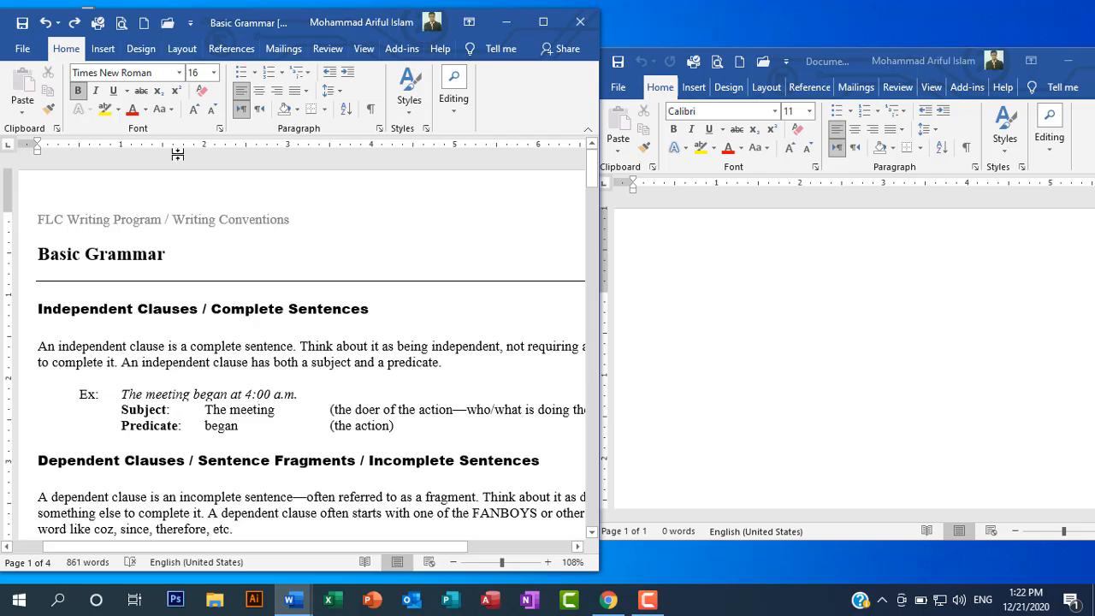
click(254, 74)
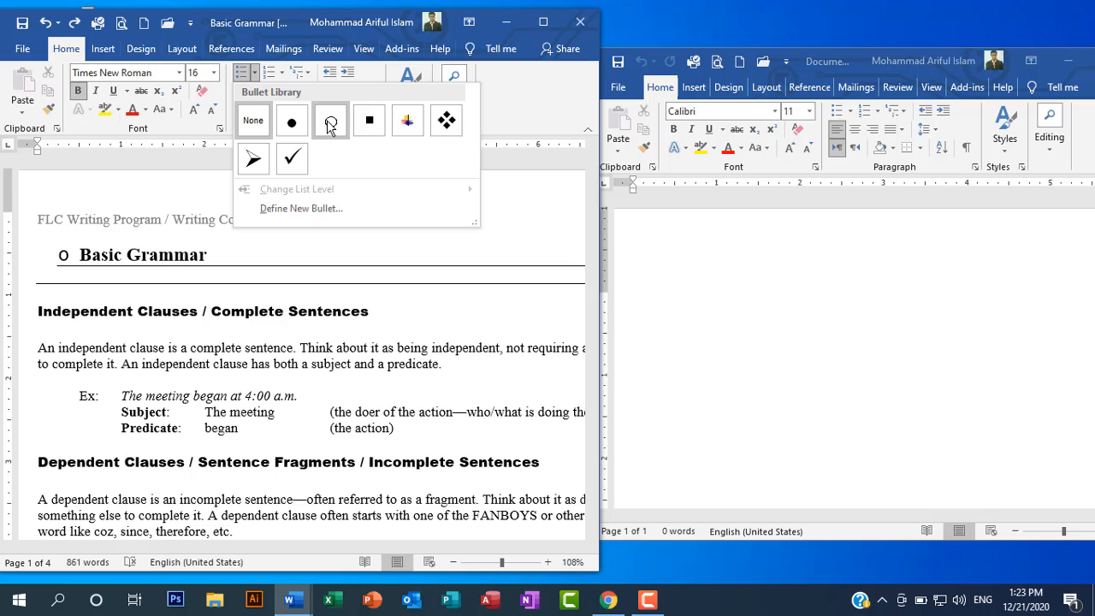
click(368, 123)
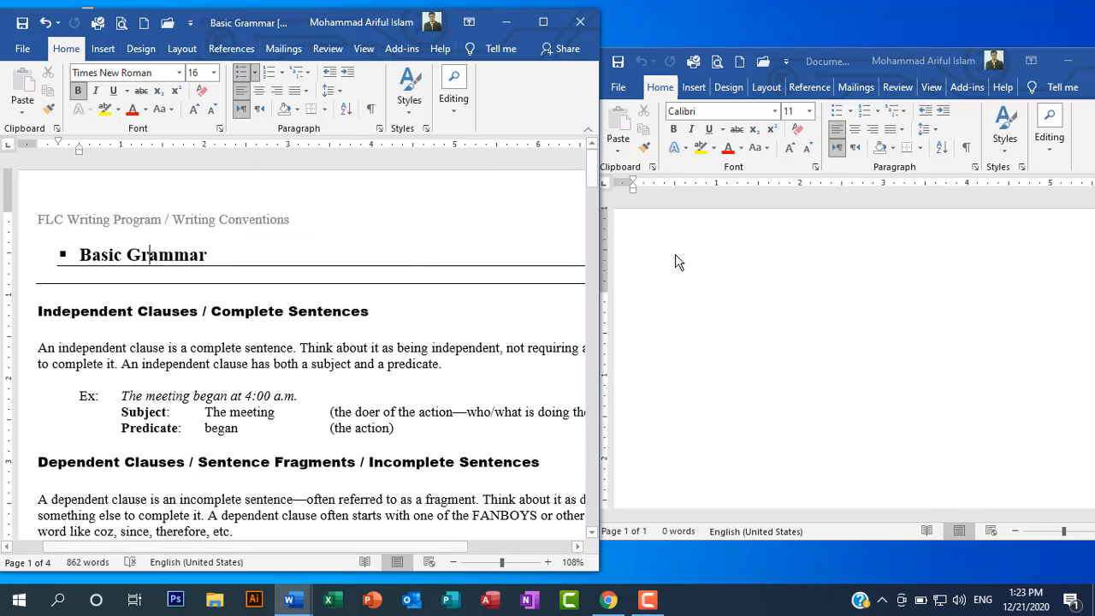
click(663, 276)
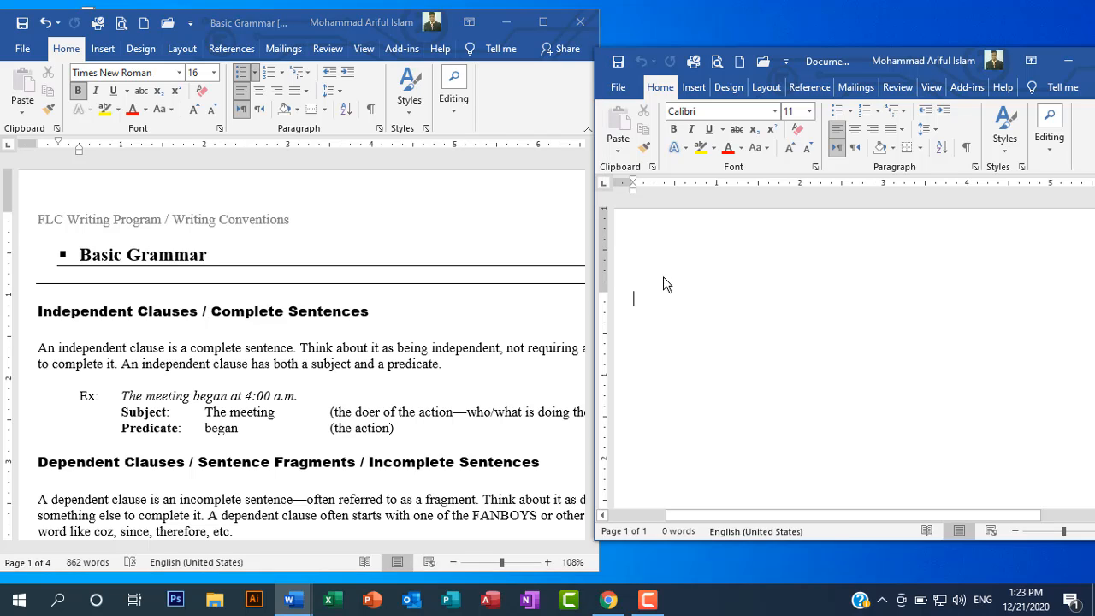
- Change the bullet of the "Basic Grammar" heading to the arrowhead style from the bullet library
click(256, 77)
click(255, 75)
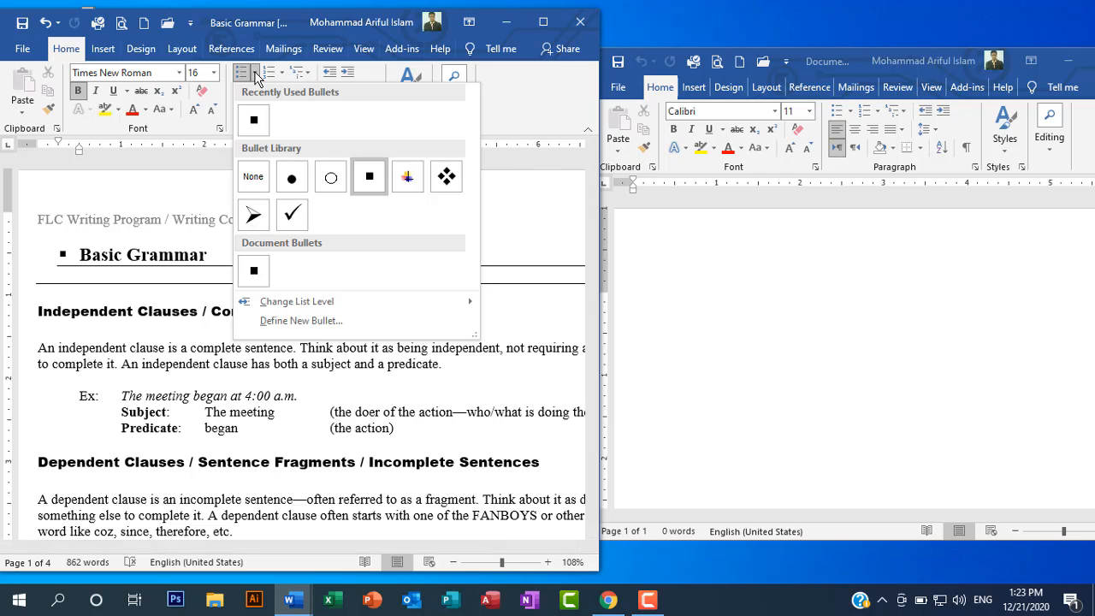
click(255, 217)
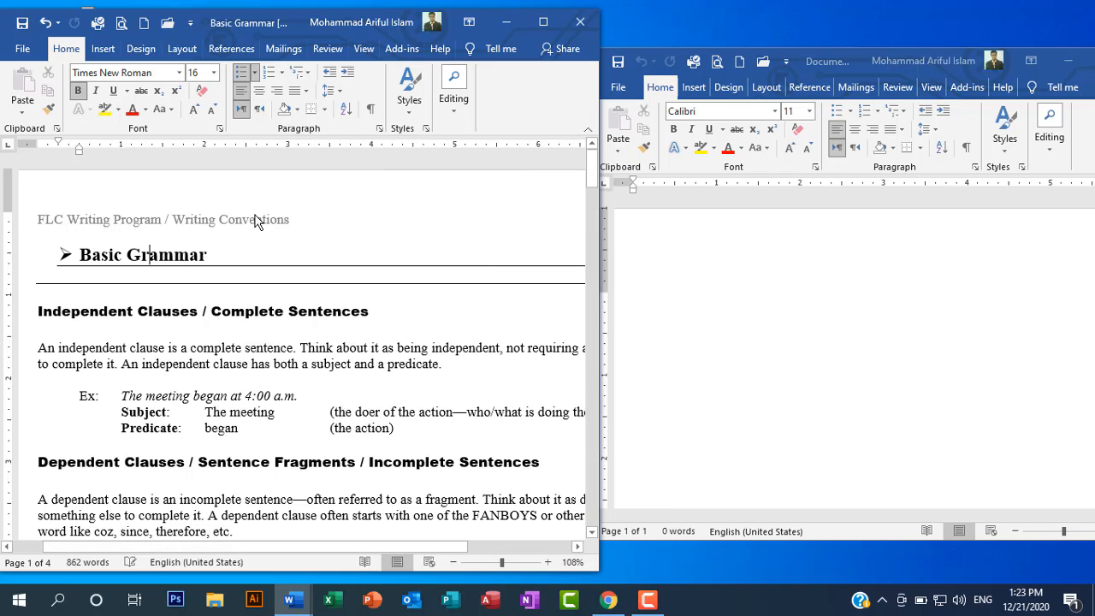
- In the blank document, create an arrowhead-bulleted list with the items Keyboard, Mouse and Headphone, and remove the bullet from the line after it
click(663, 292)
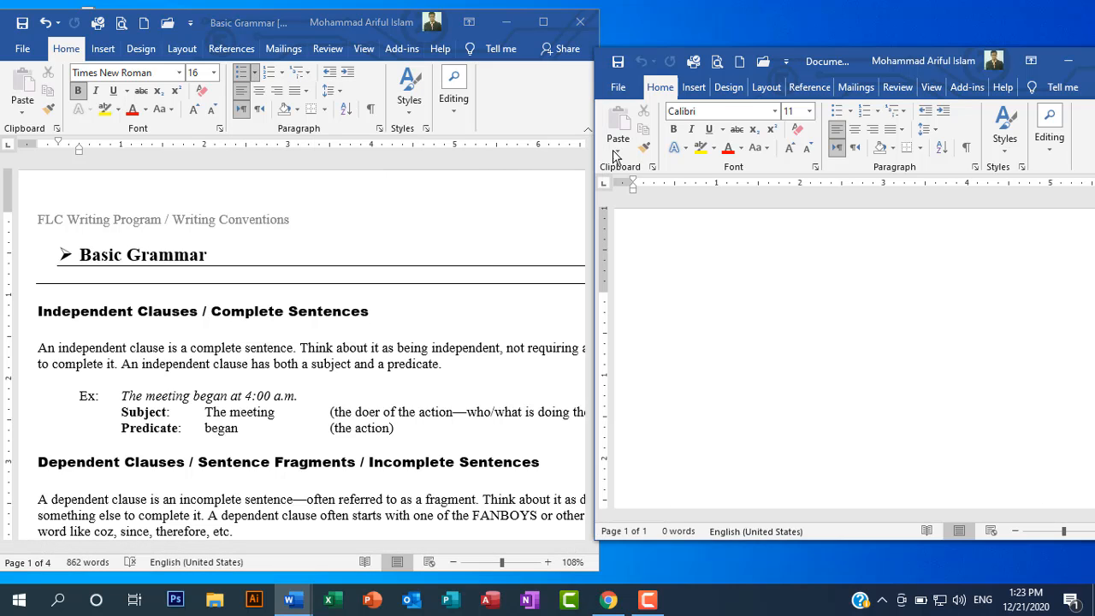
click(850, 112)
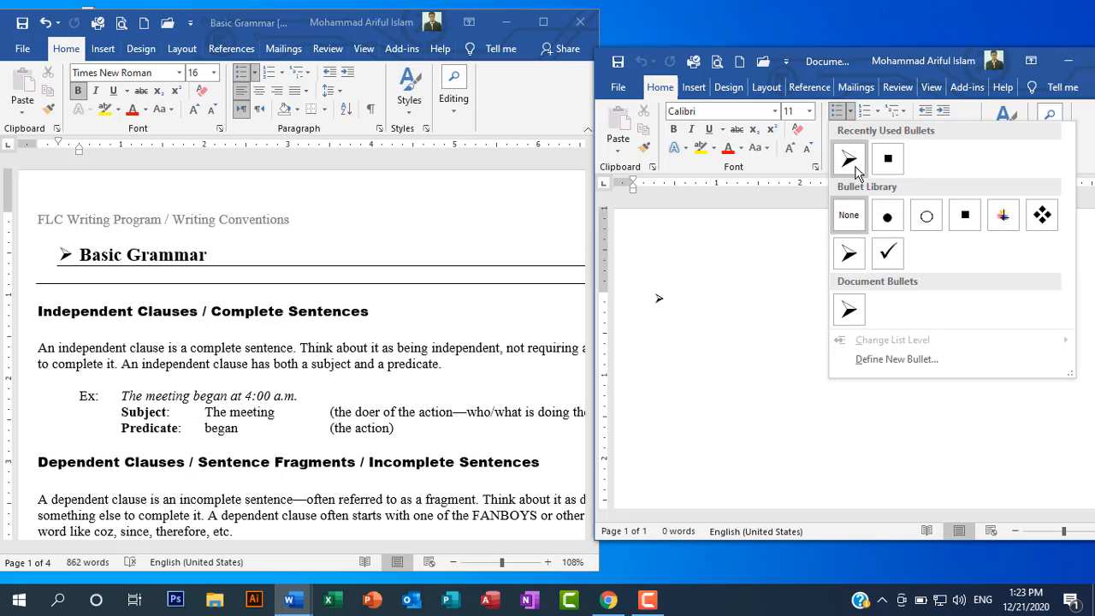
click(848, 154)
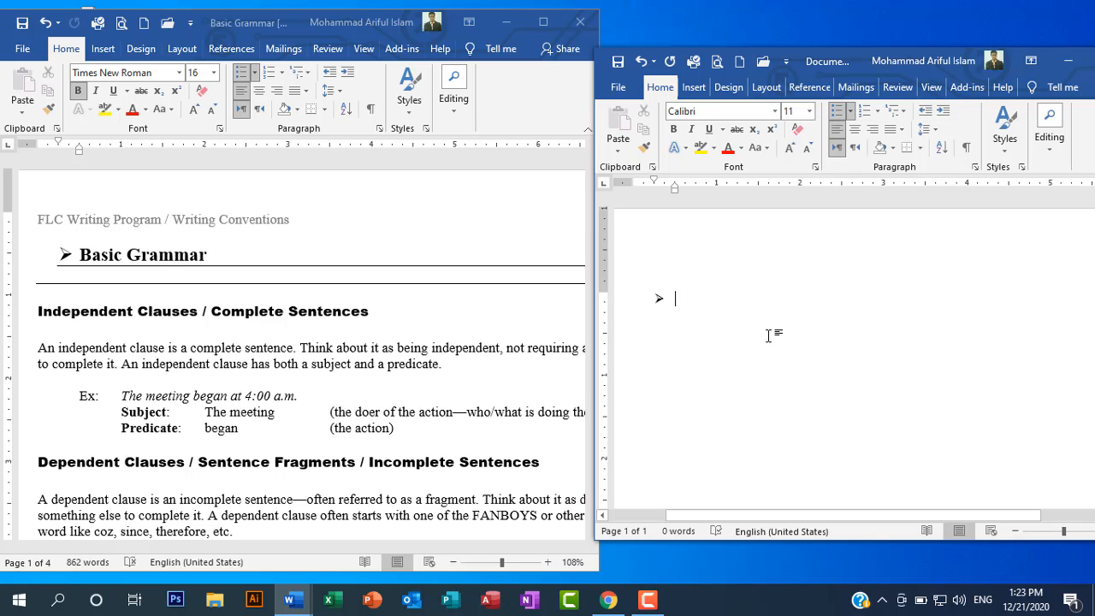
text(key)
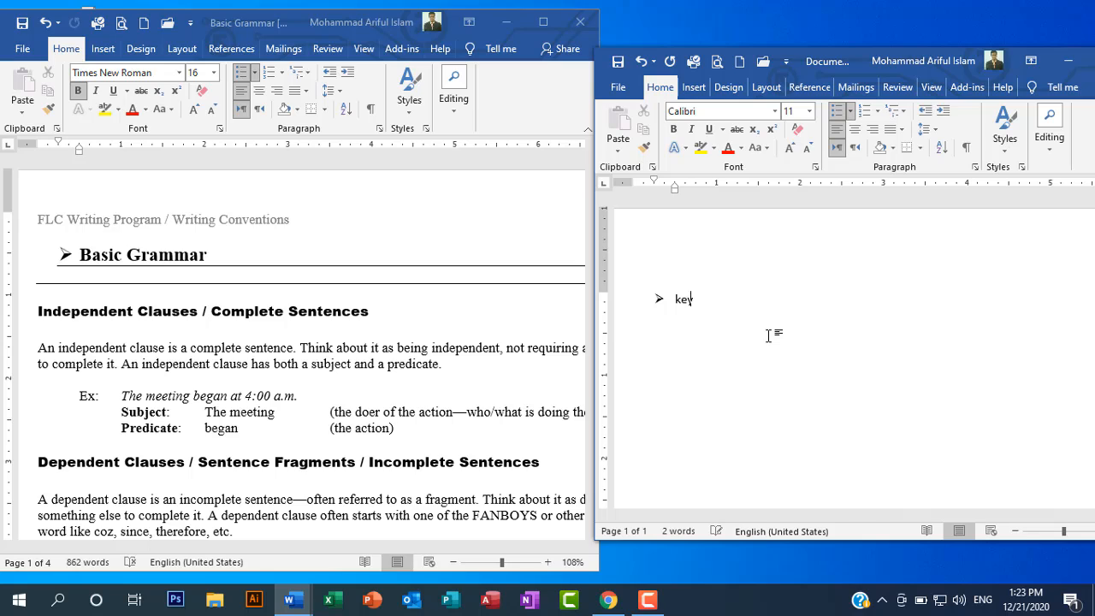
text(board)
key(Return)
text(mouse)
key(Return)
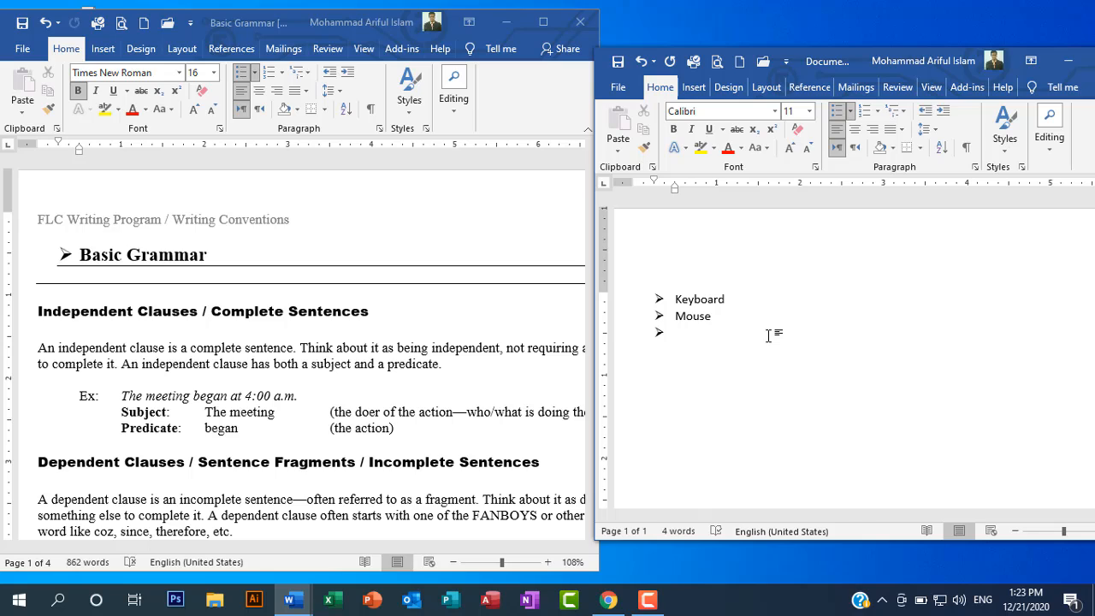
text(headphone)
key(Return)
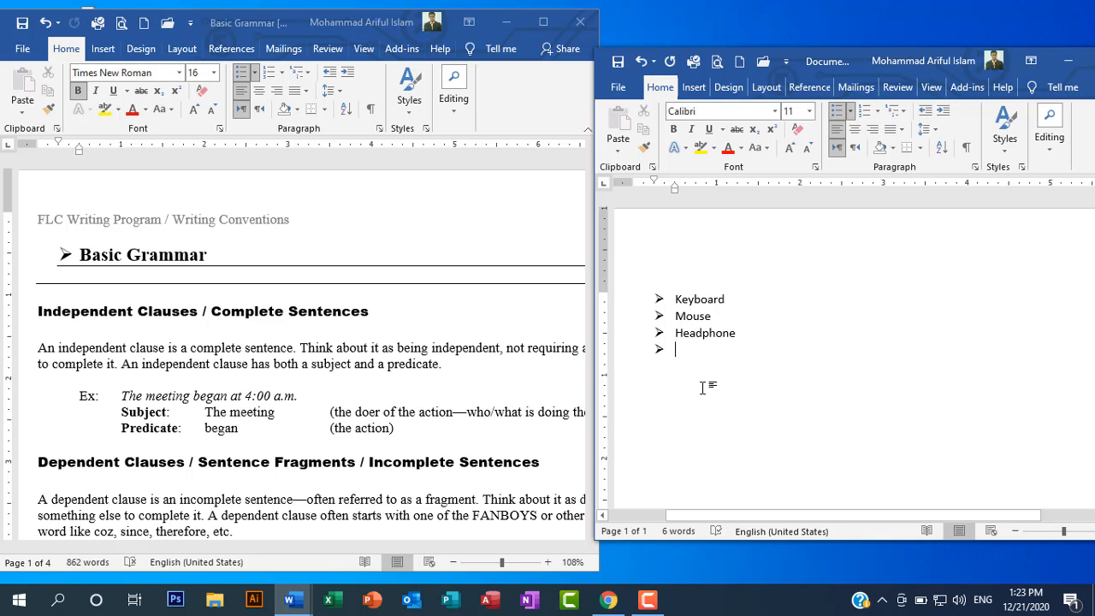
key(BackSpace)
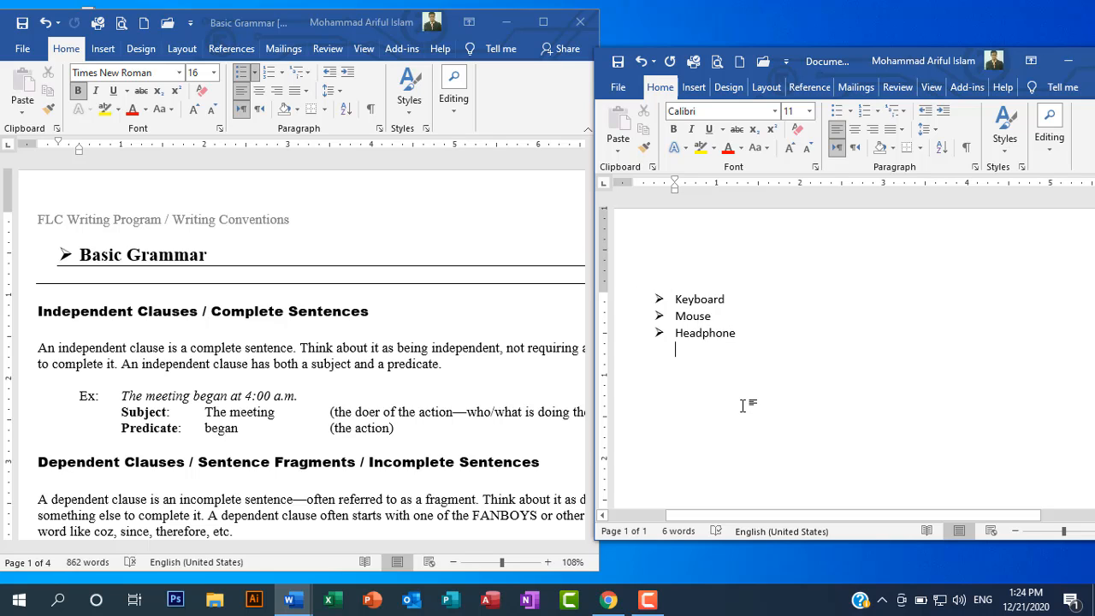
- Below the bulleted list, add a 1. 2. 3. numbered list of Keyboard, Mouse and Headphone, ending the numbering after the last item
click(877, 116)
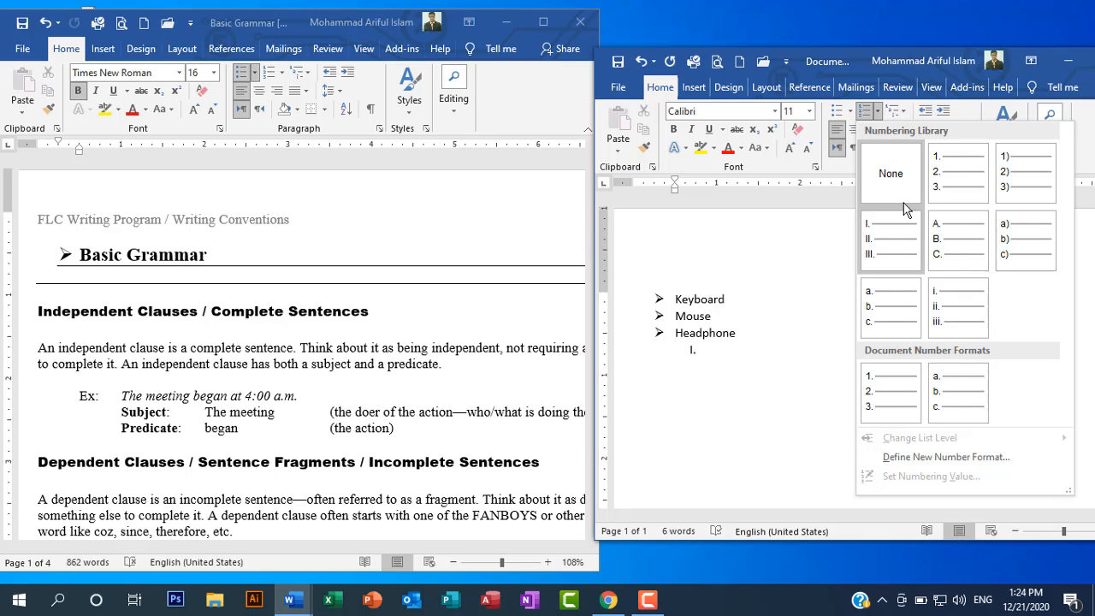
click(957, 177)
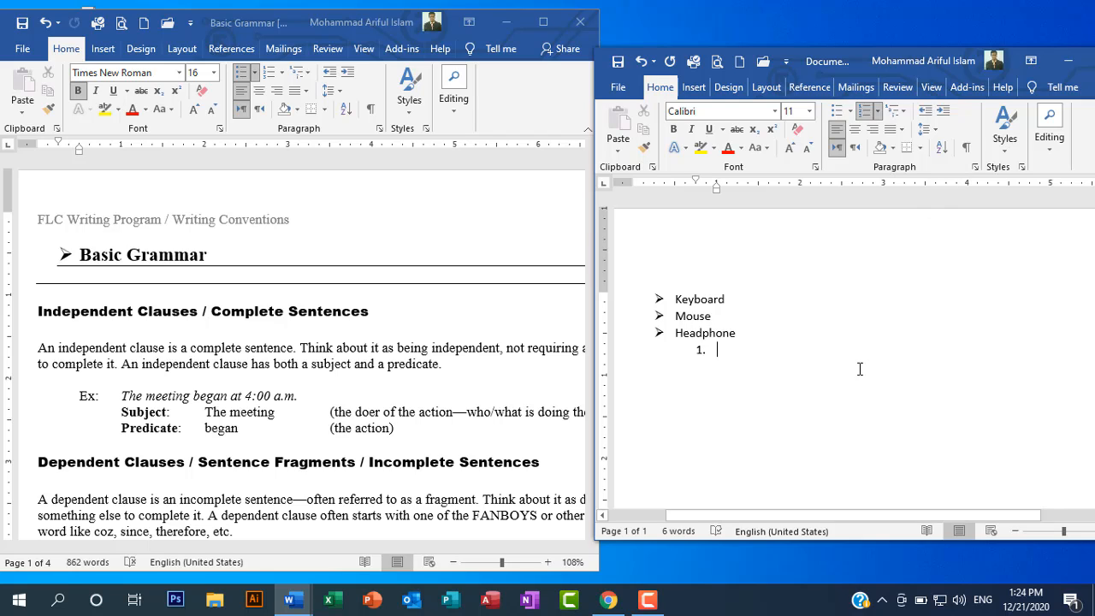
text(keyboard)
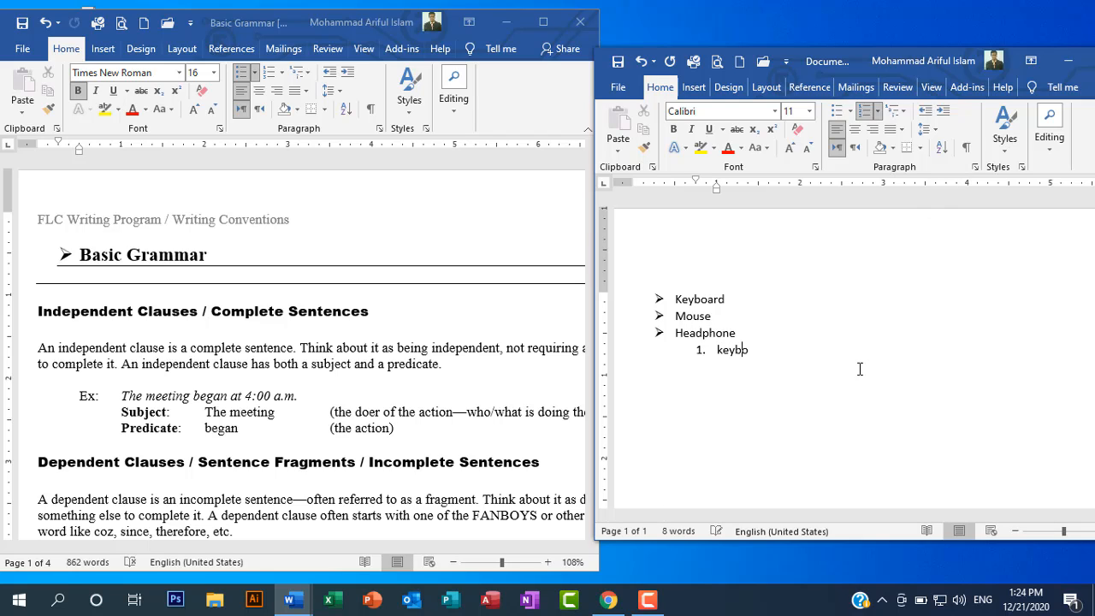
key(Return)
text(mouse)
key(Return)
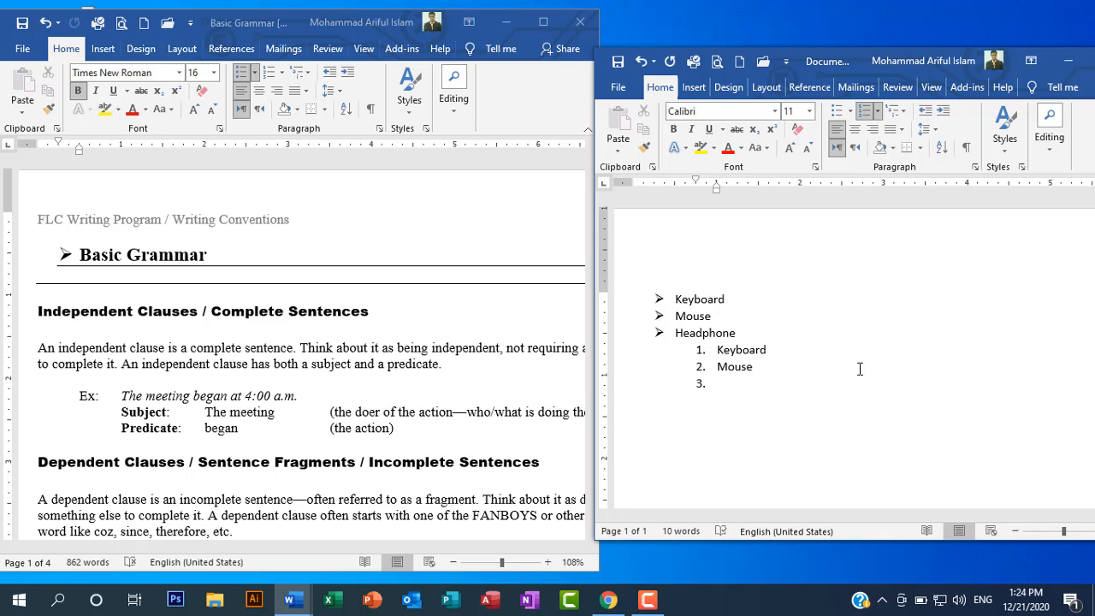
text(headphone)
key(Return)
key(BackSpace)
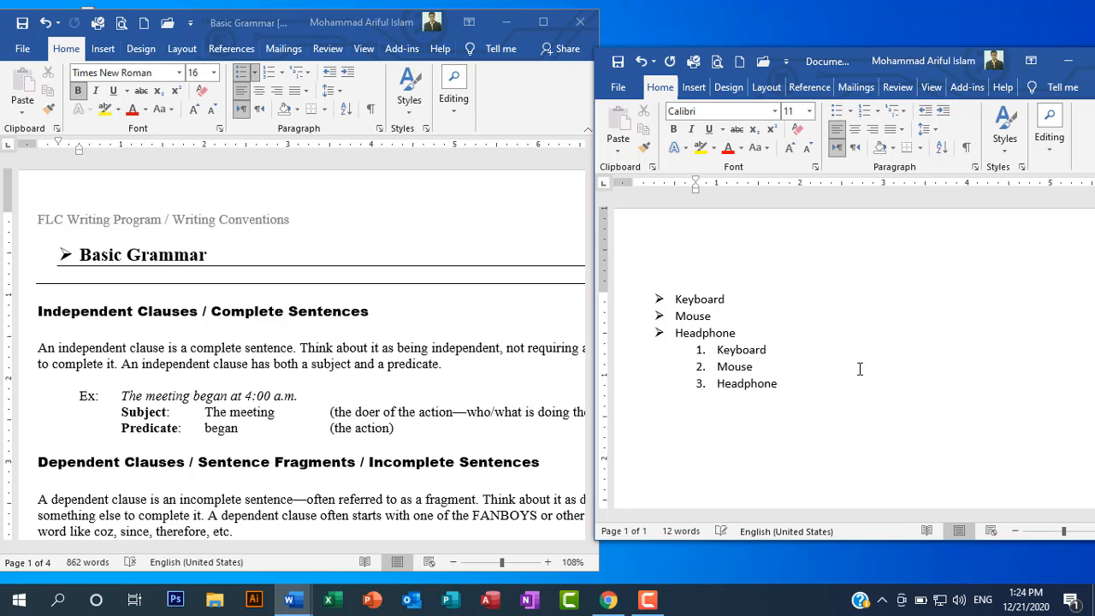
- Add a further list in the 1) 2) 3) number format with the items Keyboard, Mouse and Headpone
click(877, 112)
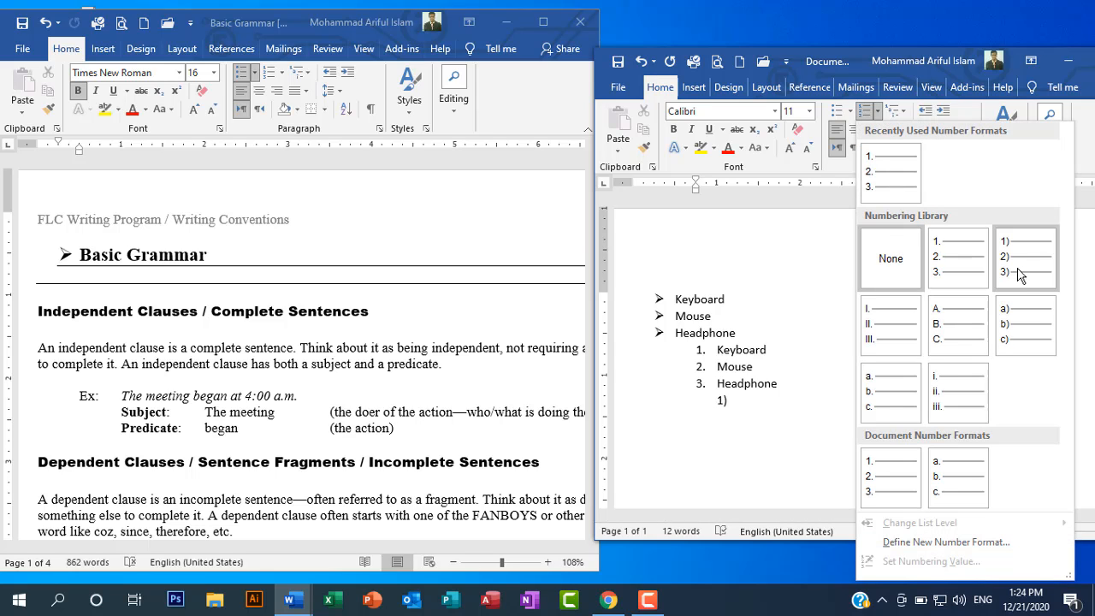
click(1022, 273)
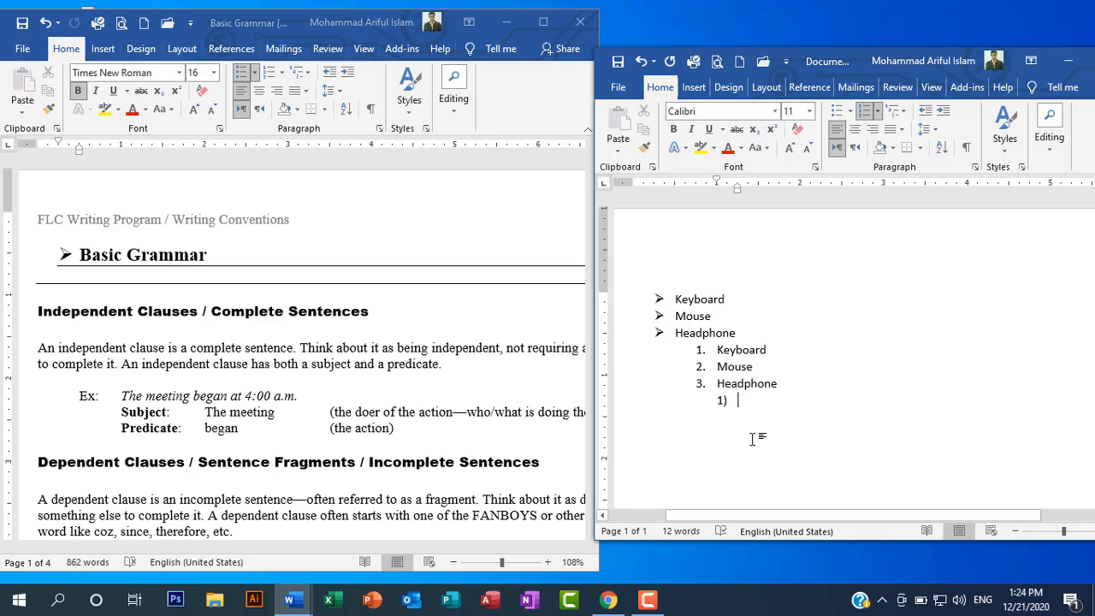
text(key)
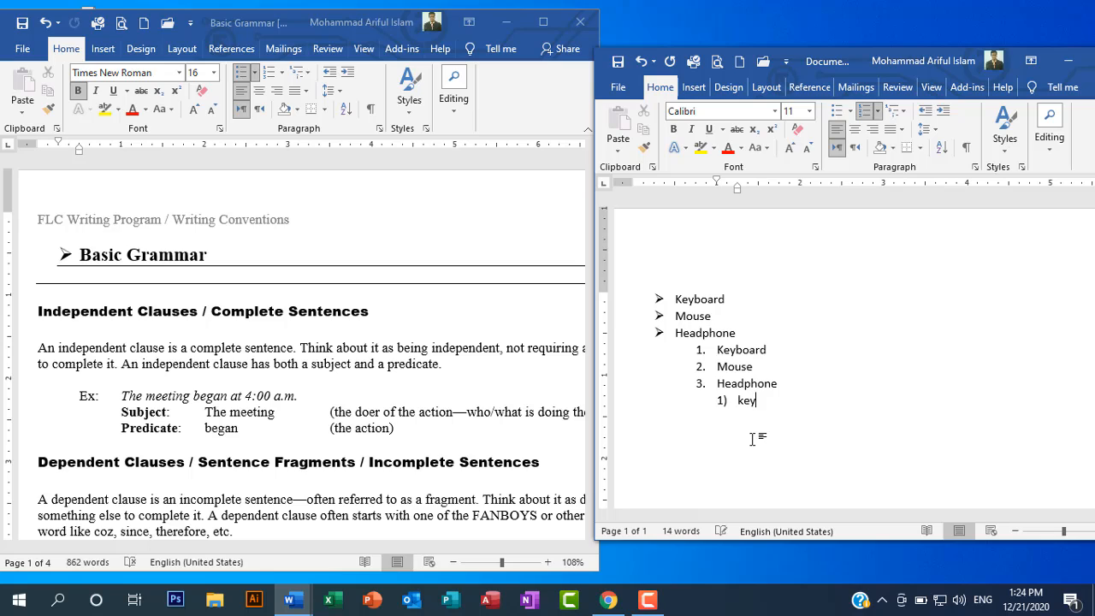
text(board)
key(Return)
text(mouse)
key(Return)
text(hea)
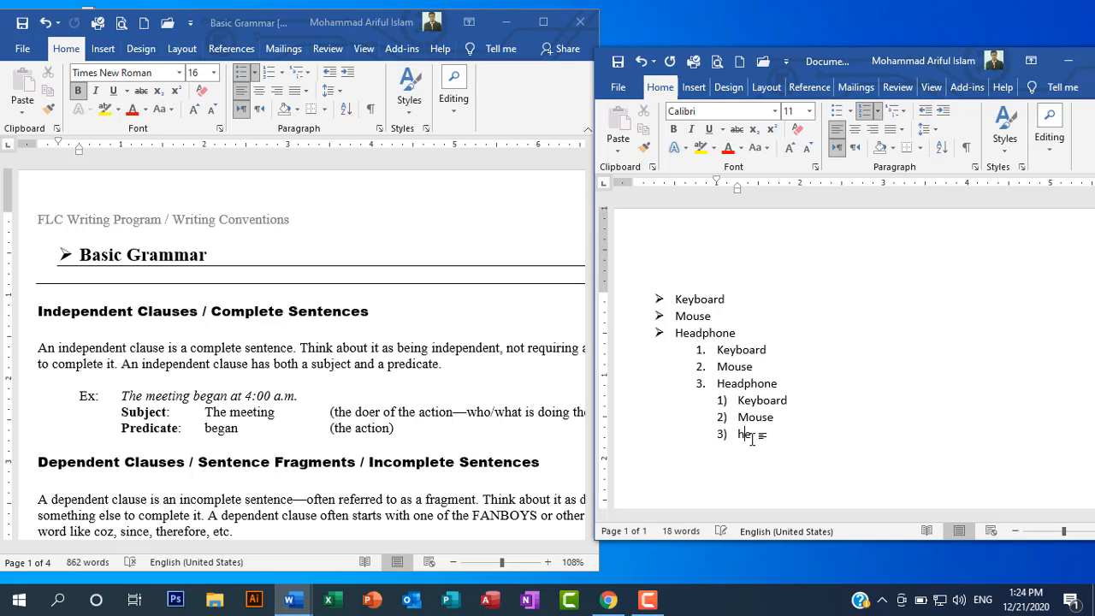
text(dphone)
key(Return)
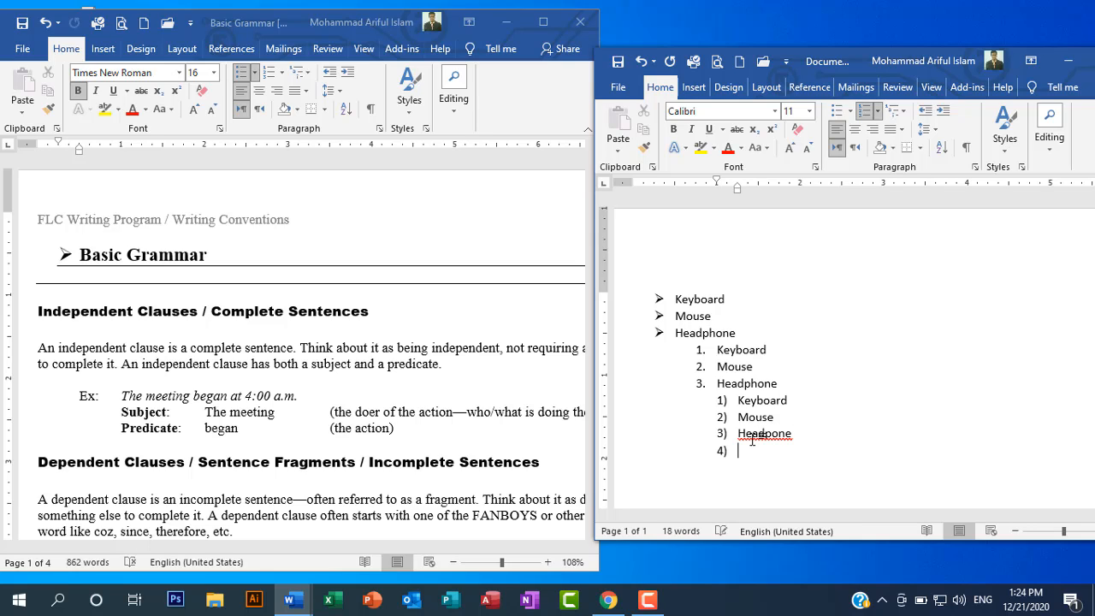
- Correct the misspelled third item to the suggested spelling "Headphone" and remove the number from the empty fourth line
click(744, 434)
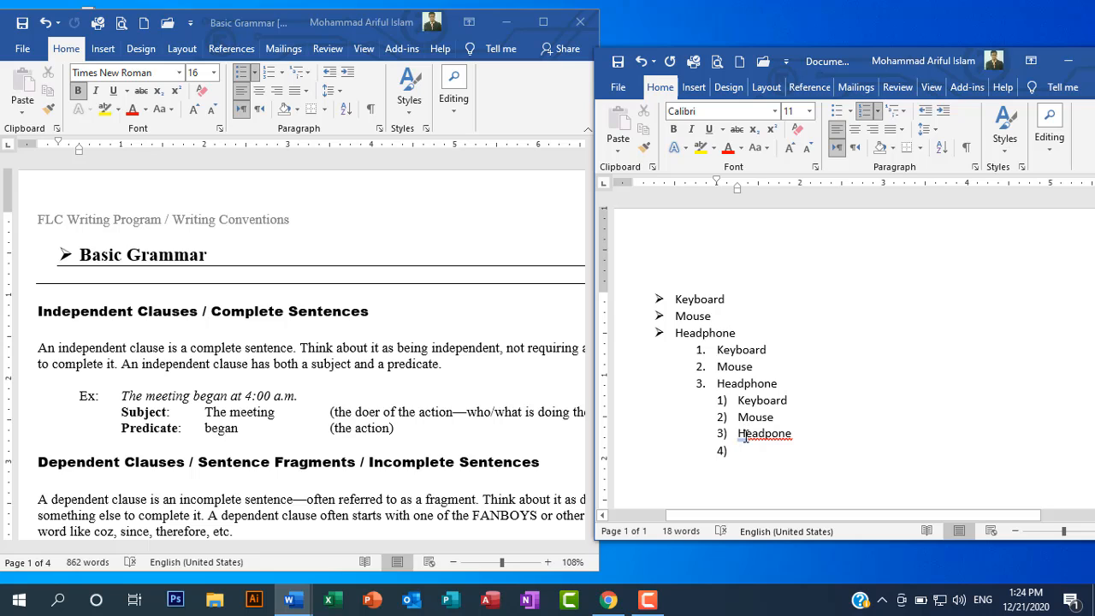
right_click(749, 438)
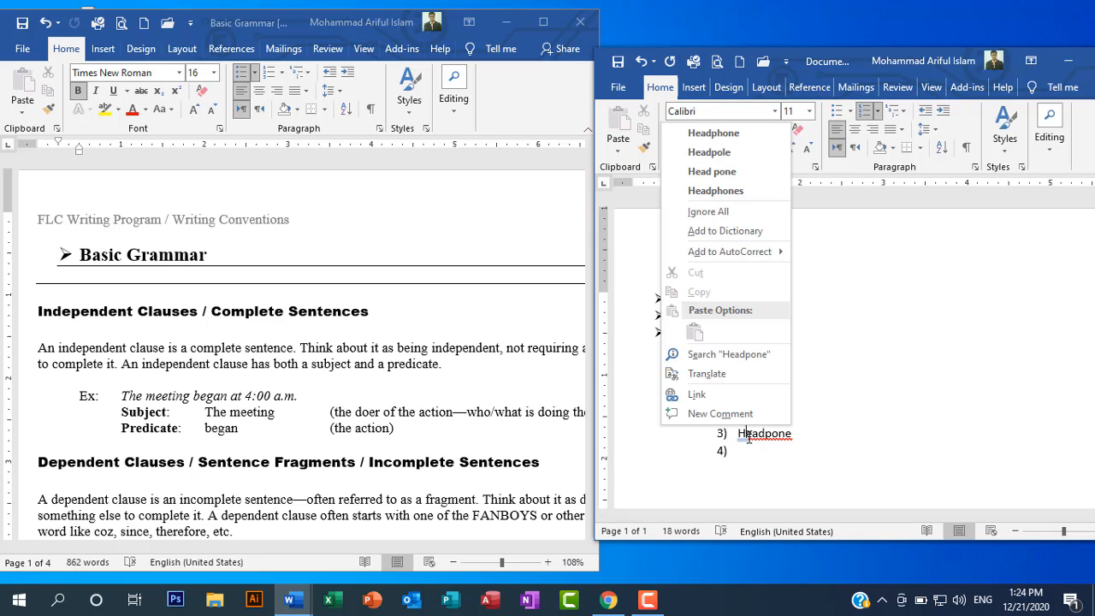
click(716, 130)
key(End)
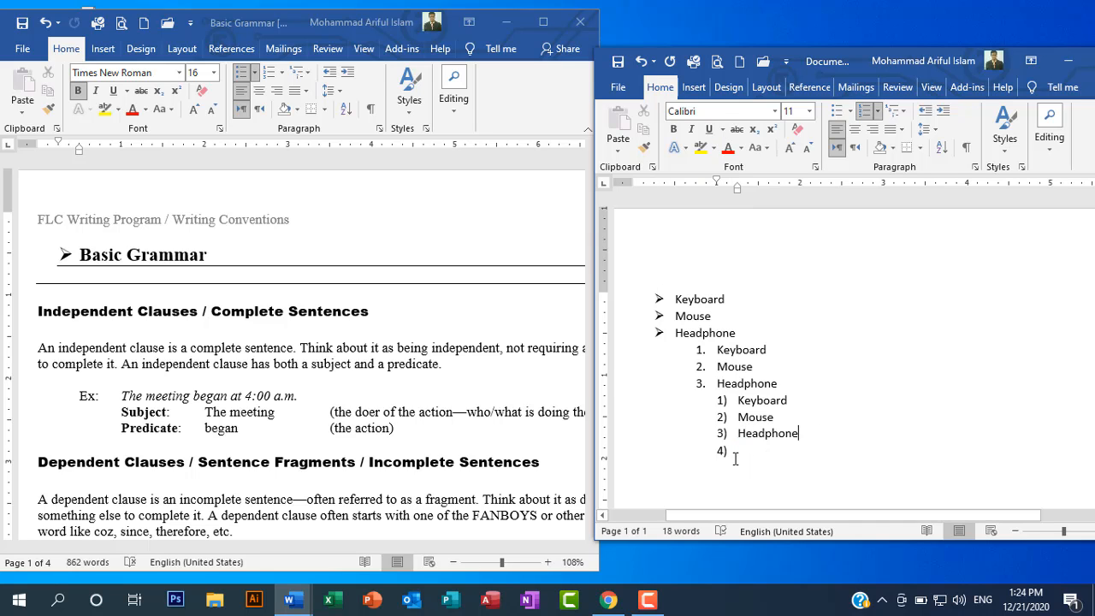
key(BackSpace)
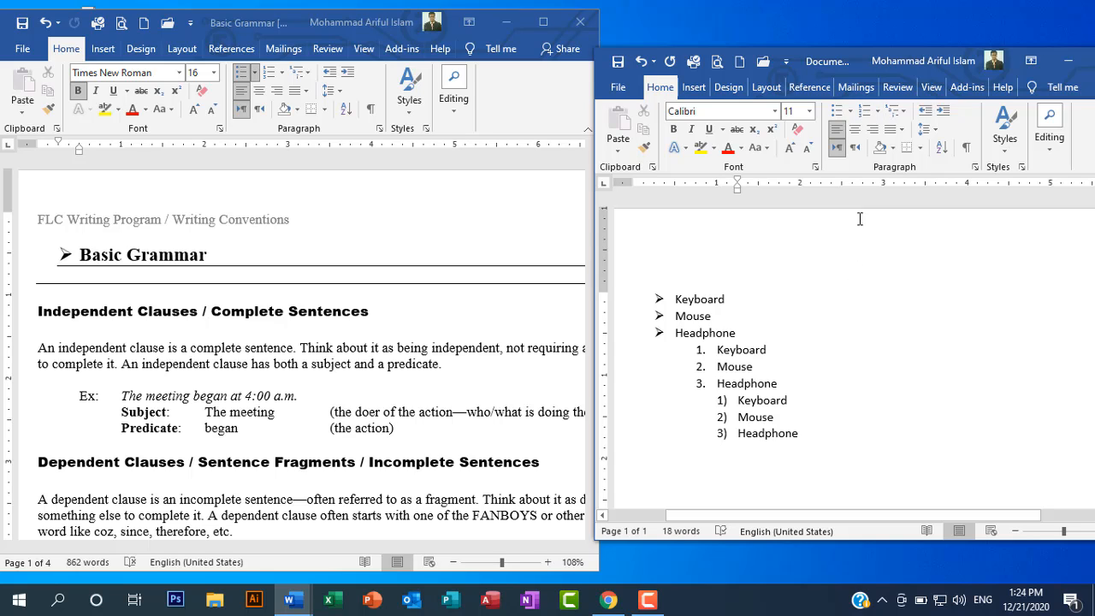
- Add an uppercase Roman numeral list (I. II. III.) with Keyboard, Mouse and Headphone, ending the numbering after the last item
click(878, 111)
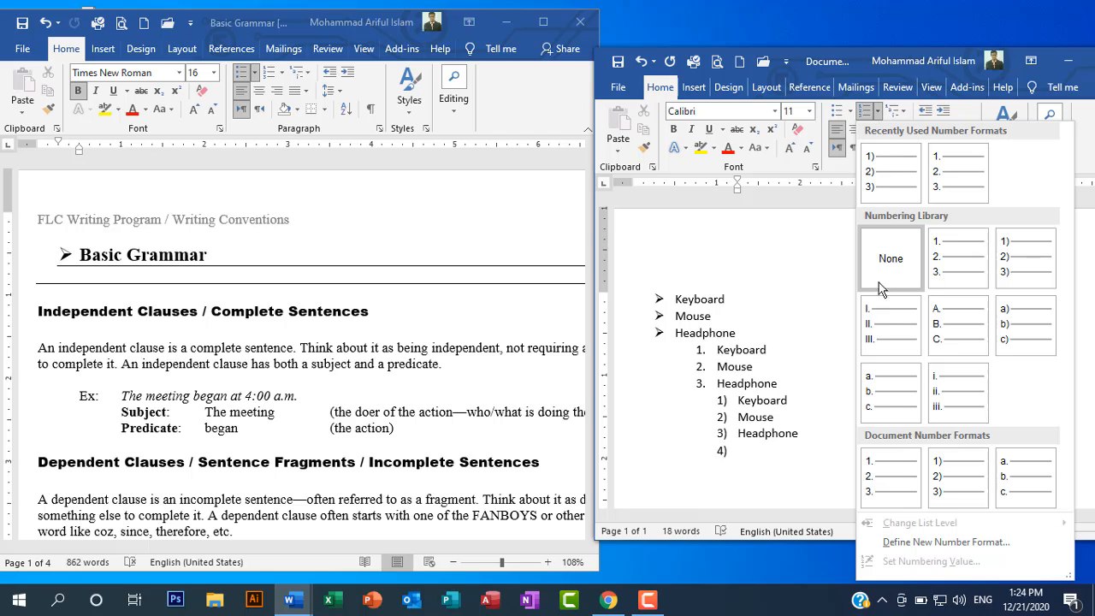
click(888, 330)
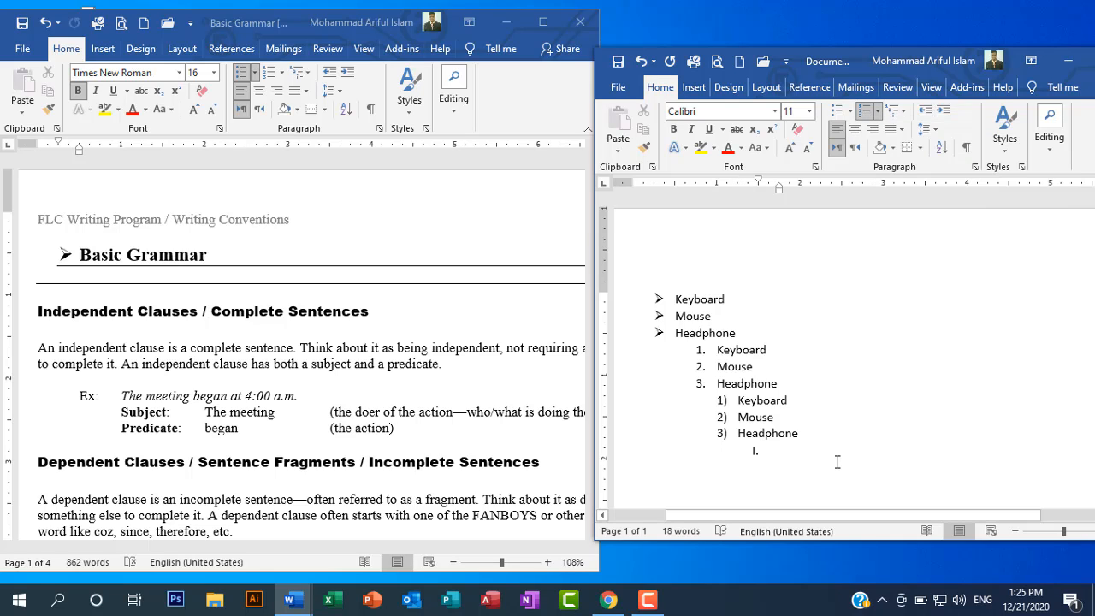
text(key)
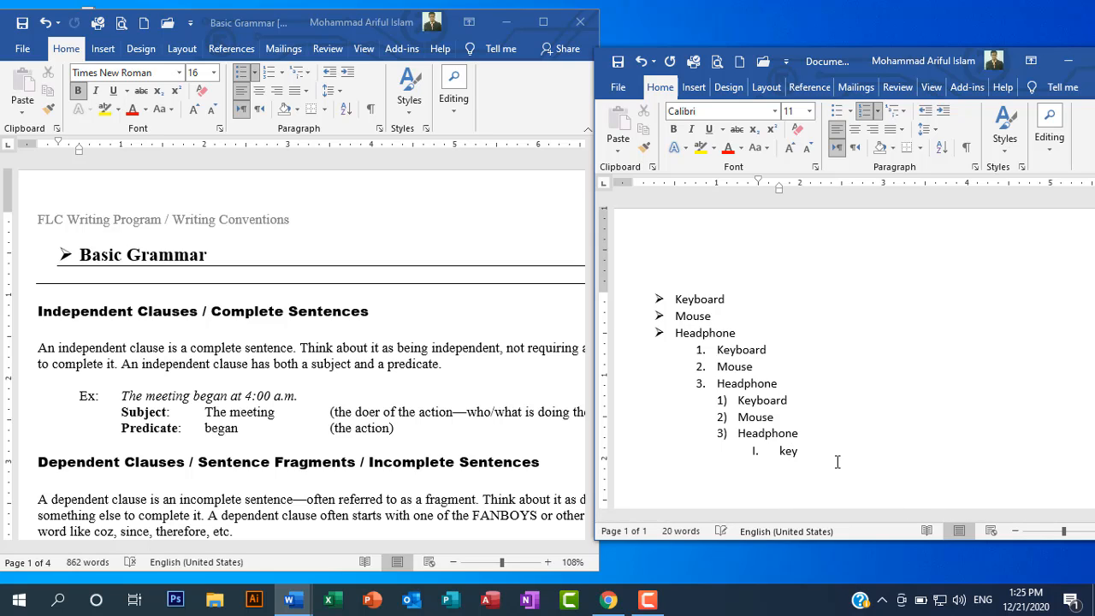
text(board)
key(Return)
text(mouse)
key(Return)
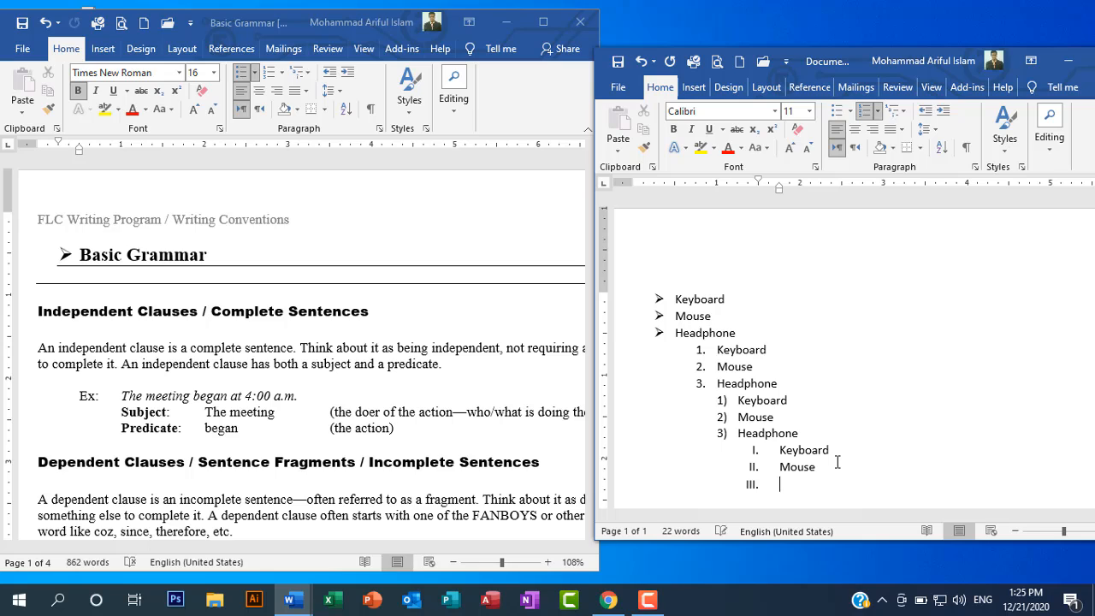
text(headphone)
key(Return)
key(BackSpace)
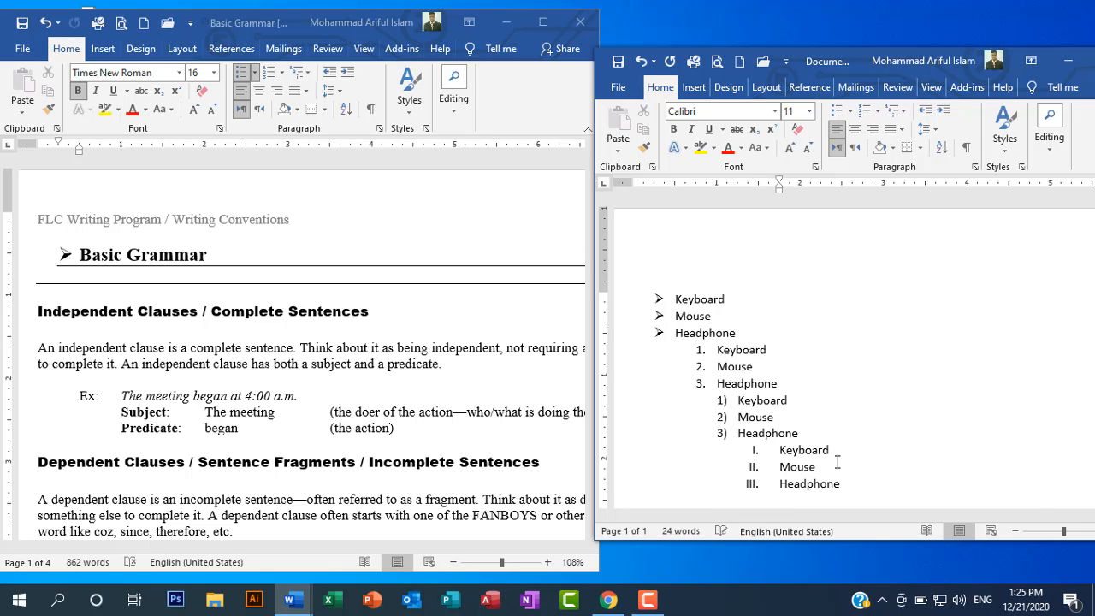
click(878, 111)
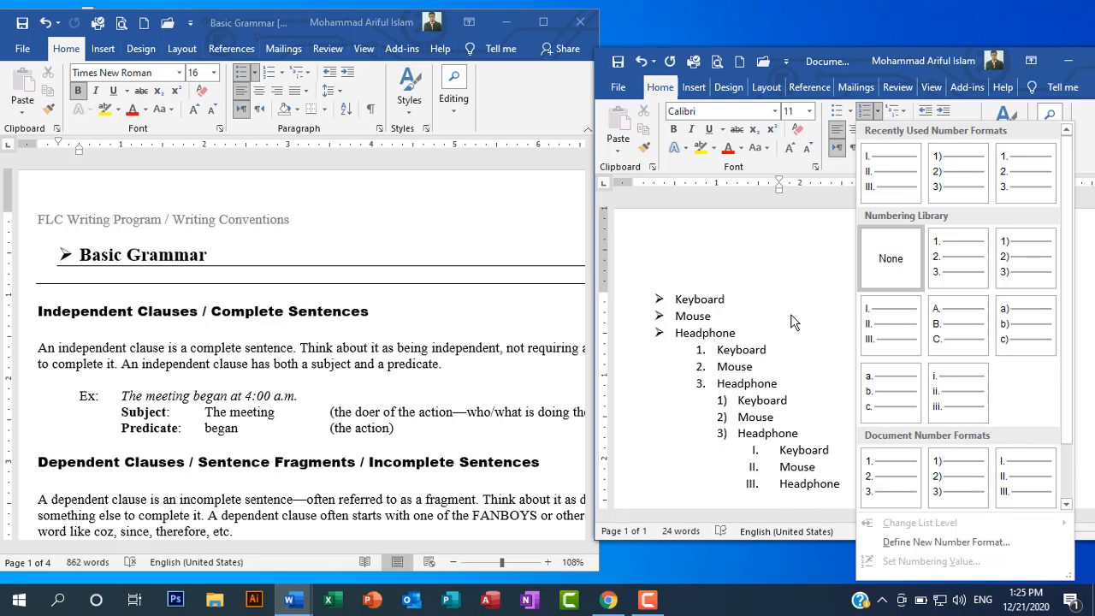
click(773, 271)
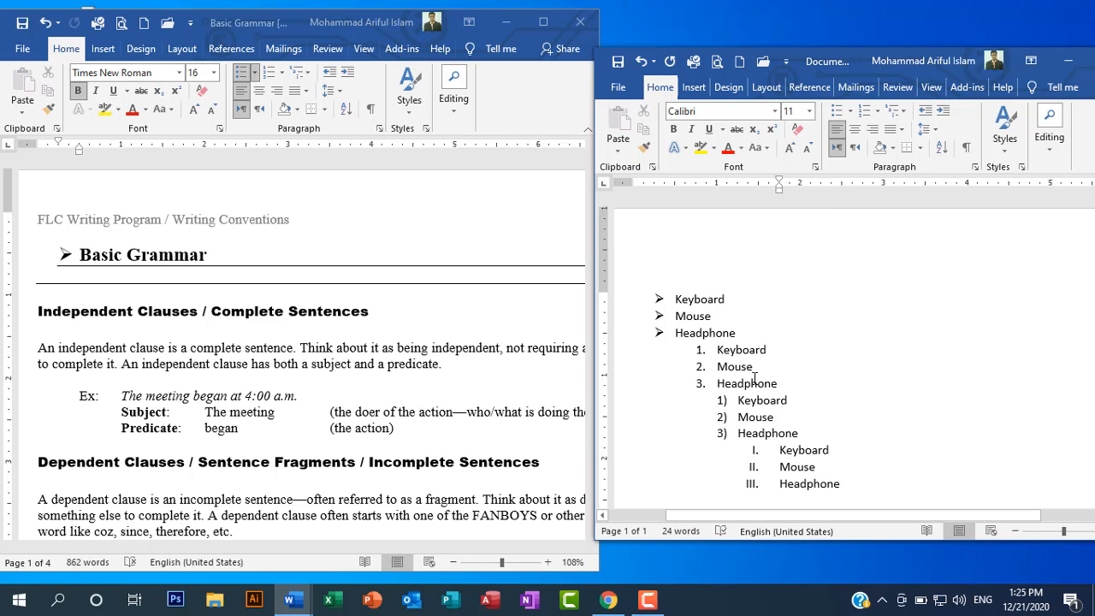
- Centre the first bulleted item "Keyboard", align it to the right margin, and maximize the list document's window
drag(648, 297, 739, 299)
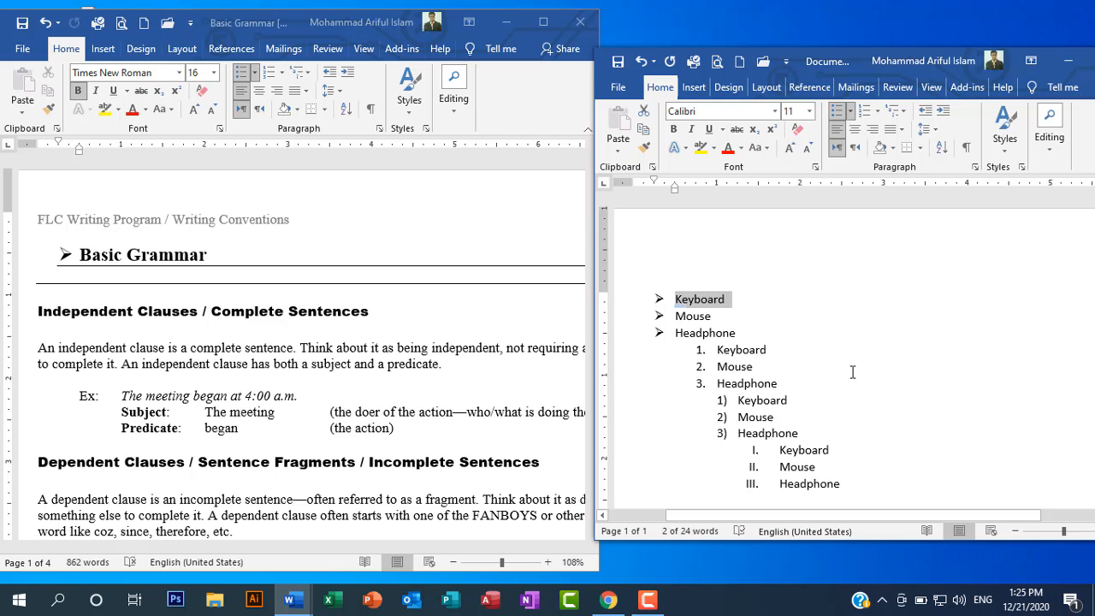
click(854, 133)
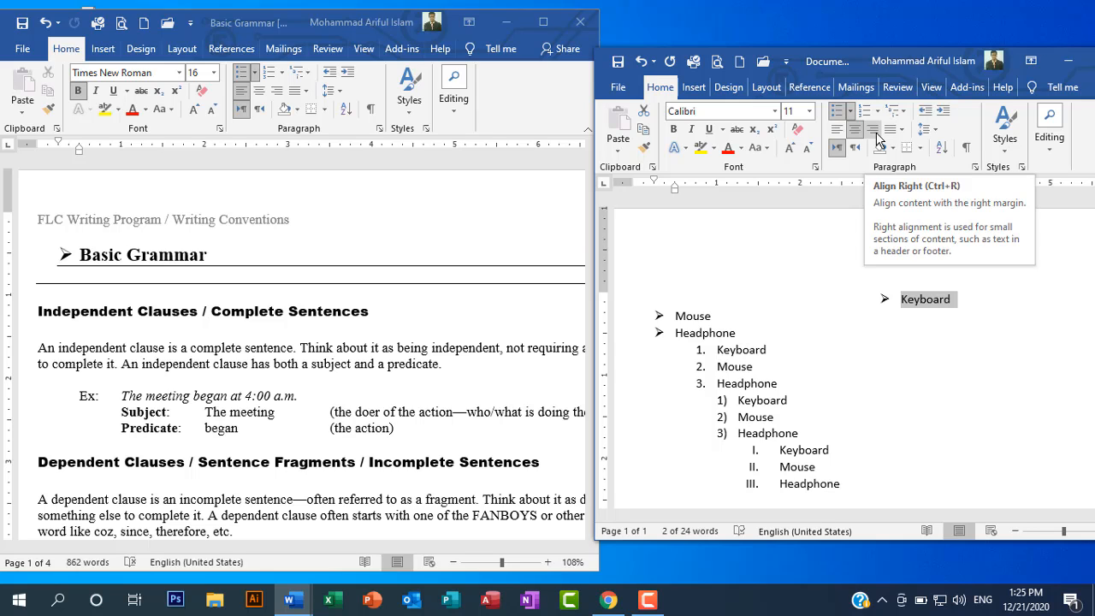
click(874, 131)
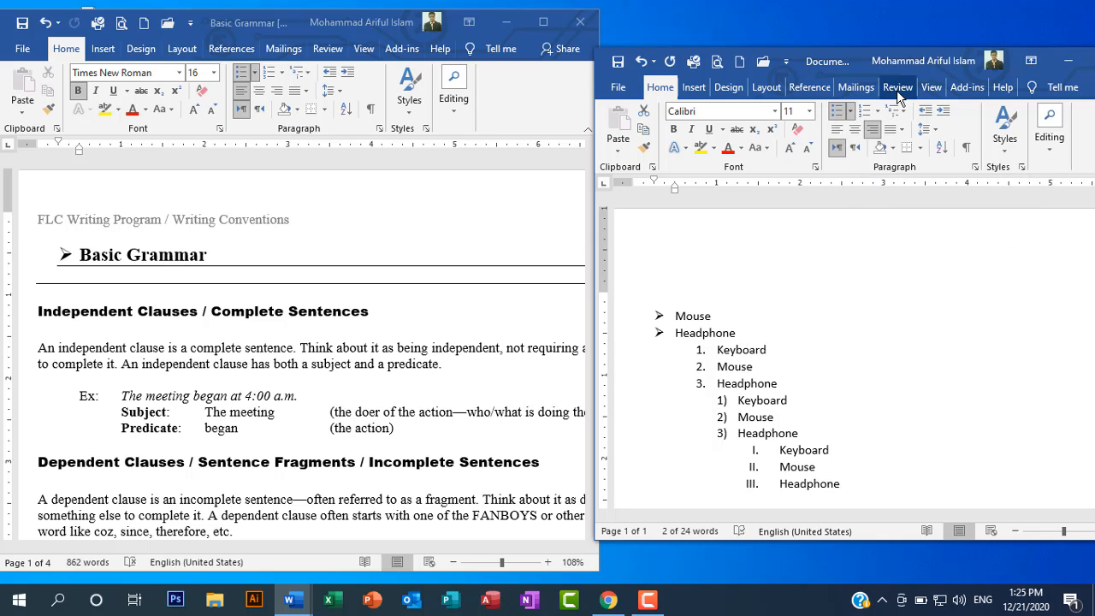
drag(837, 51, 621, 53)
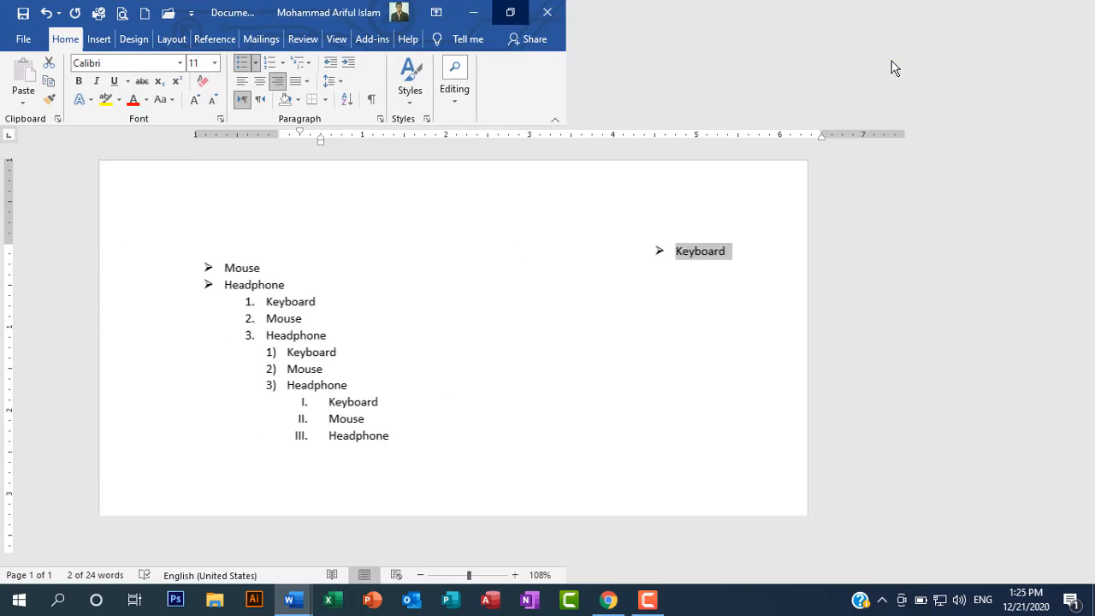
click(889, 62)
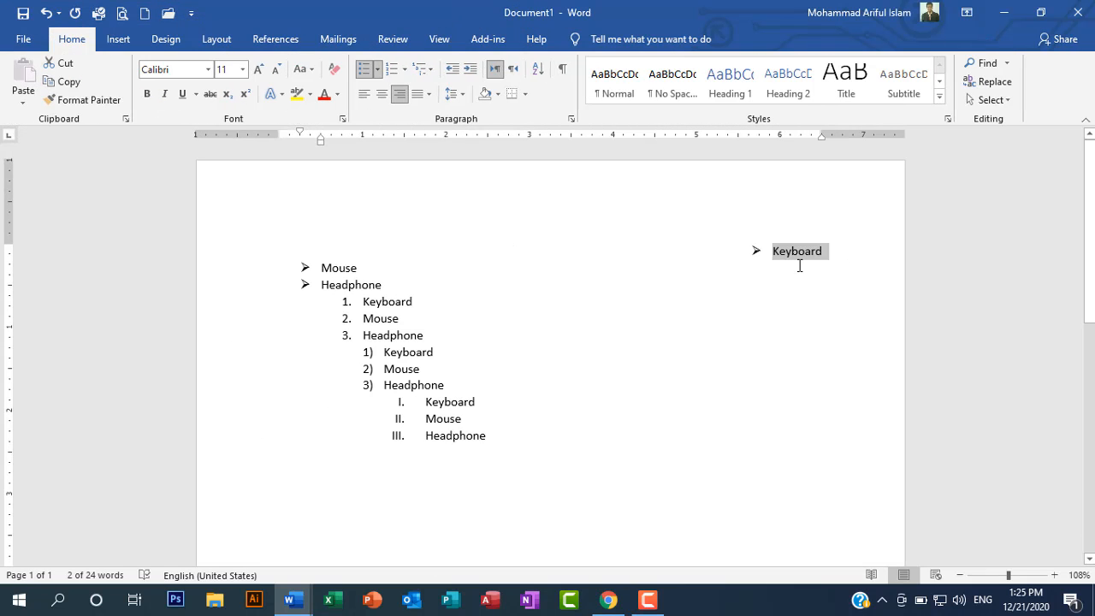
- Cycle the first bulleted item "Keyboard" through centre, left and right alignment, finishing with left alignment
click(382, 96)
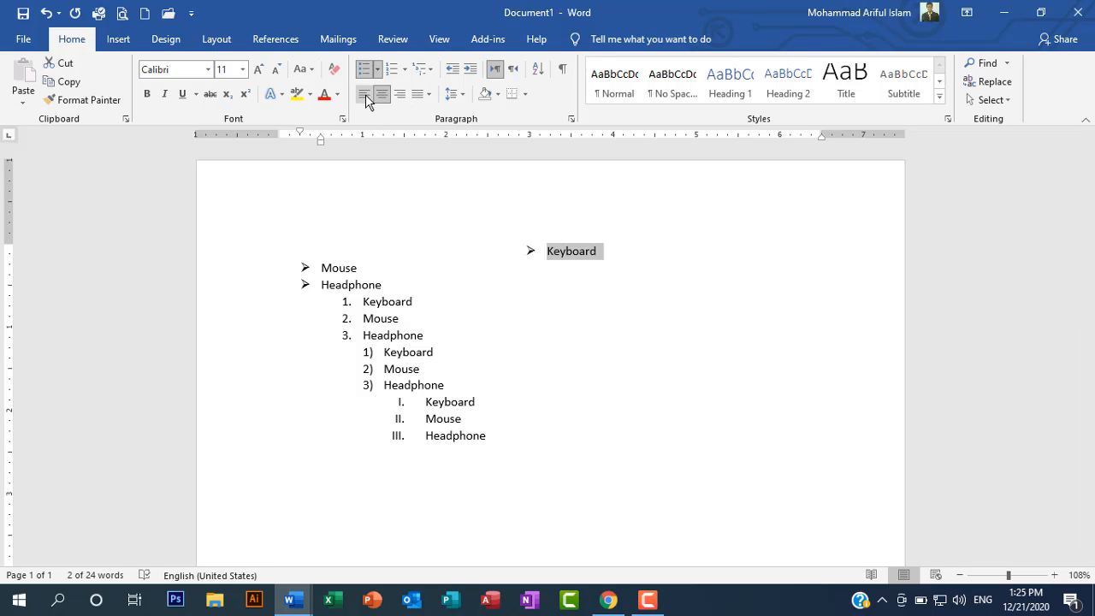
click(365, 94)
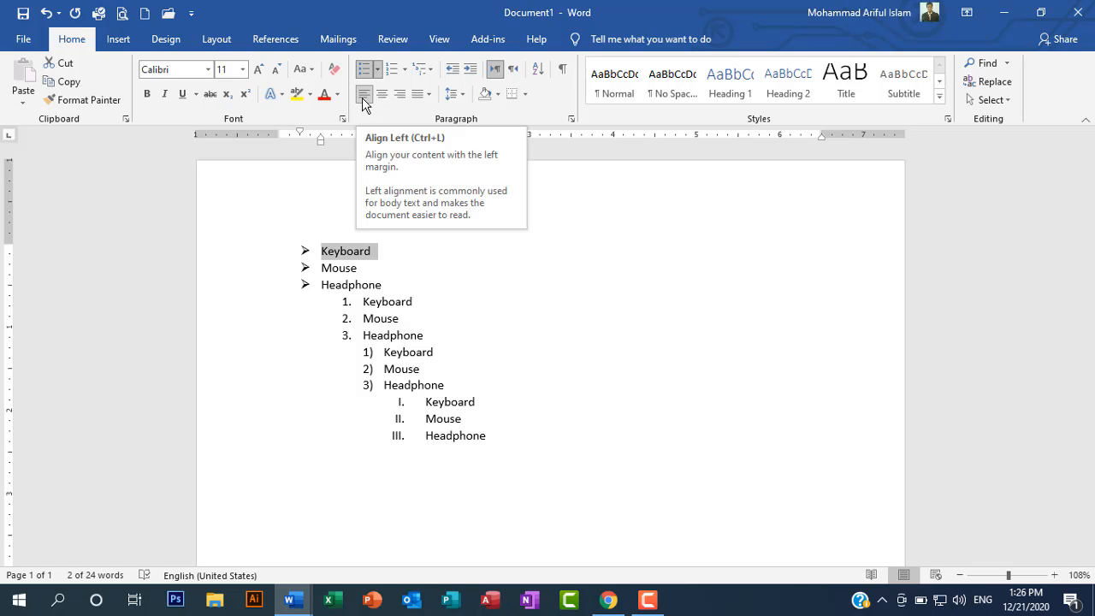
click(386, 96)
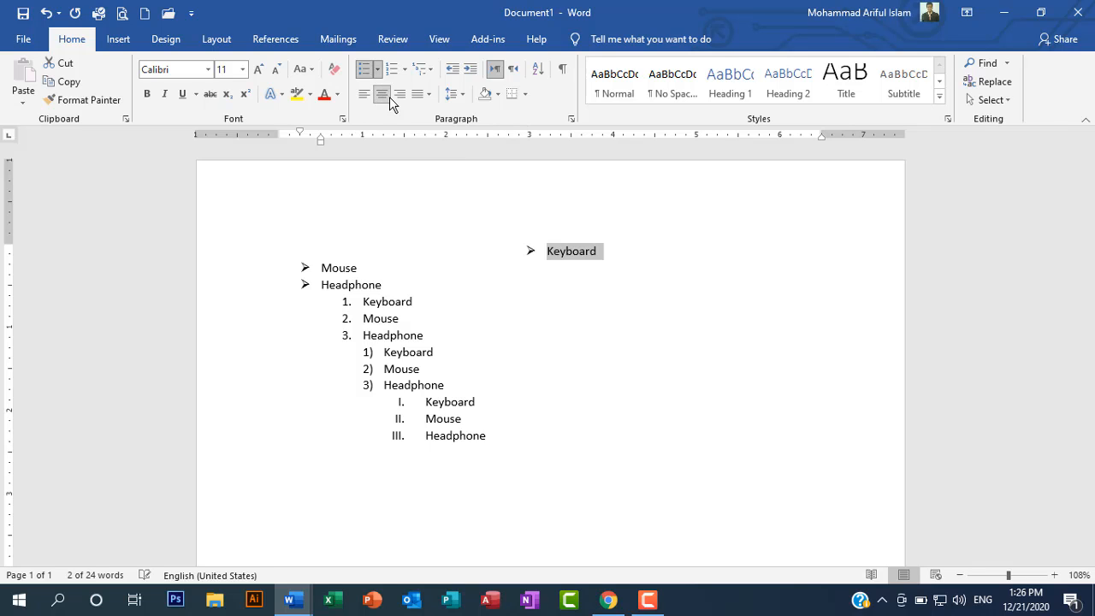
click(400, 94)
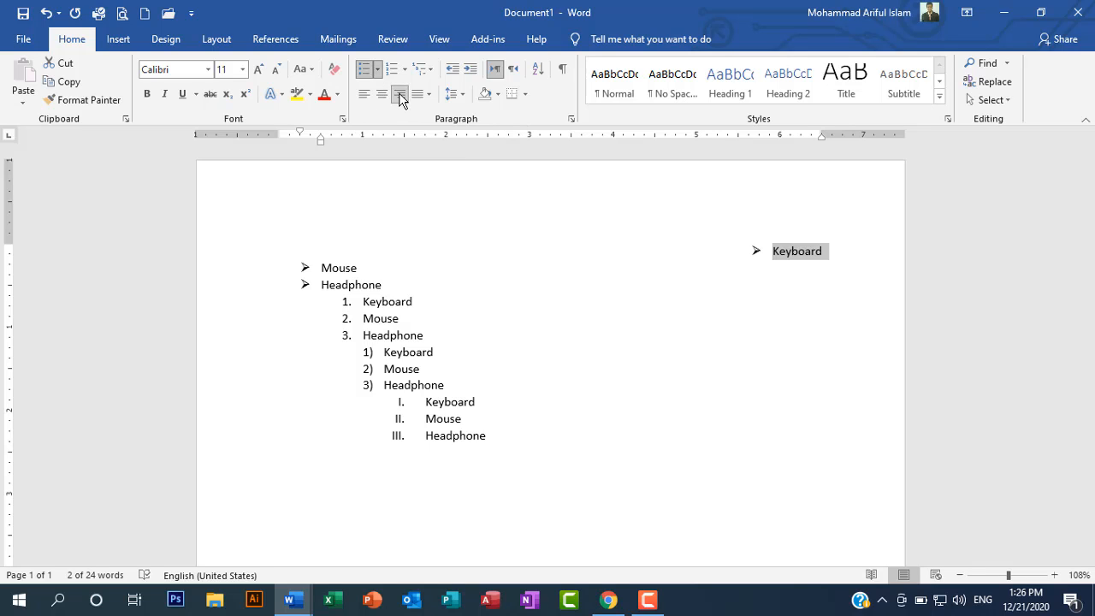
click(366, 95)
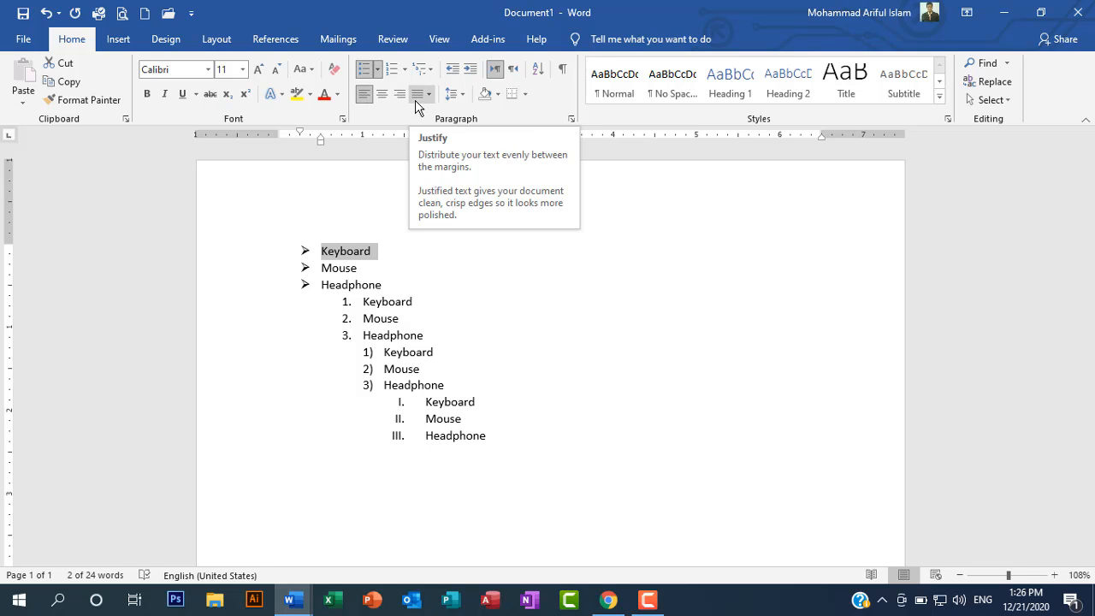
- Restore the list document to a smaller window set aside, and switch to the Basic Grammar document at full screen
click(1040, 13)
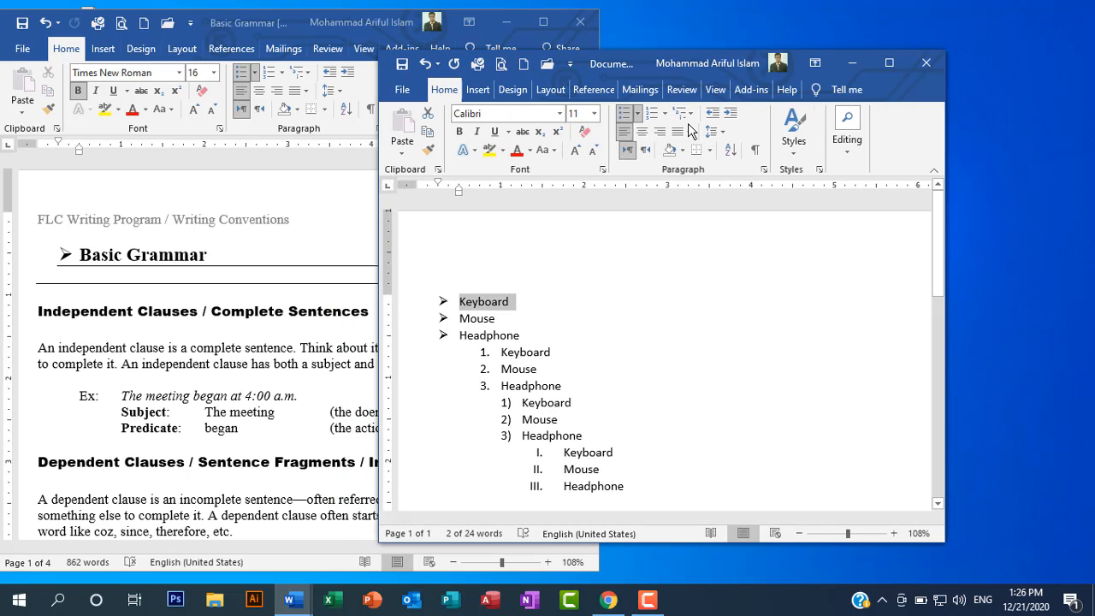
drag(634, 62, 800, 57)
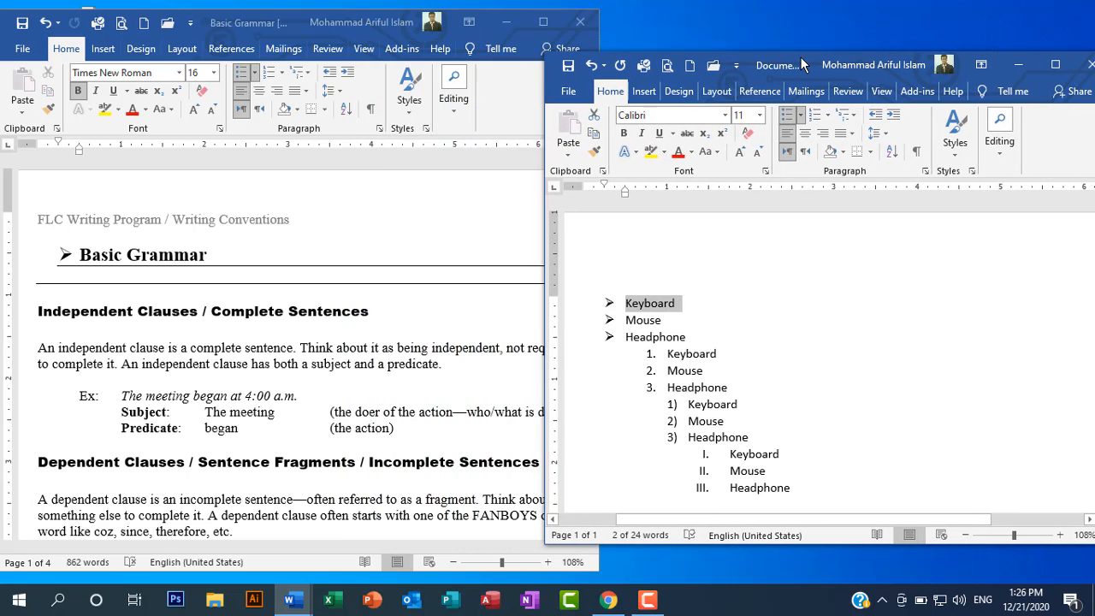
click(58, 347)
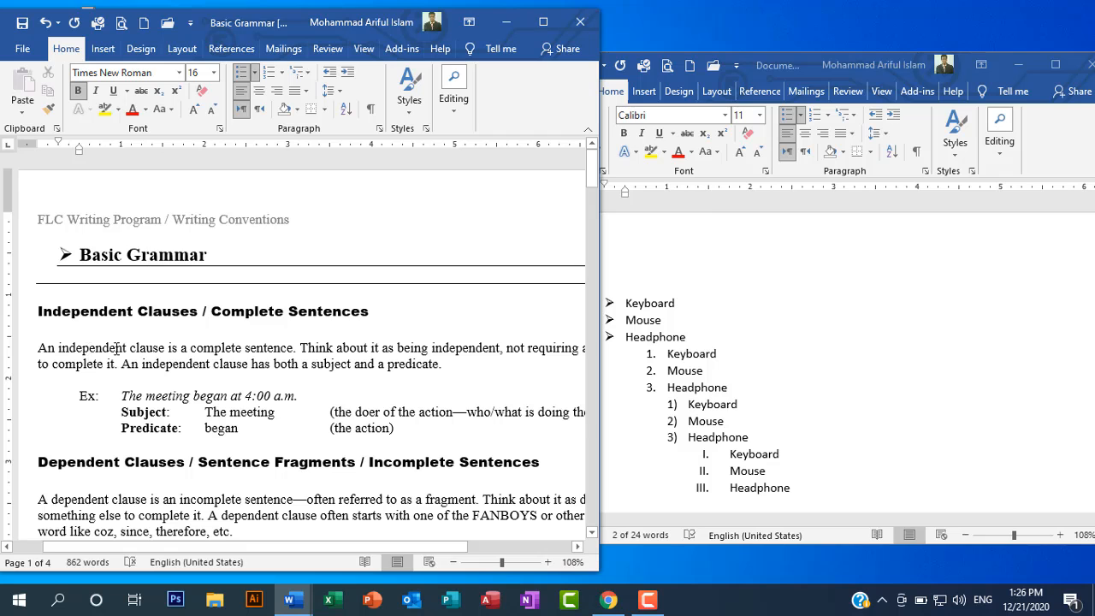
drag(59, 347, 272, 363)
click(152, 351)
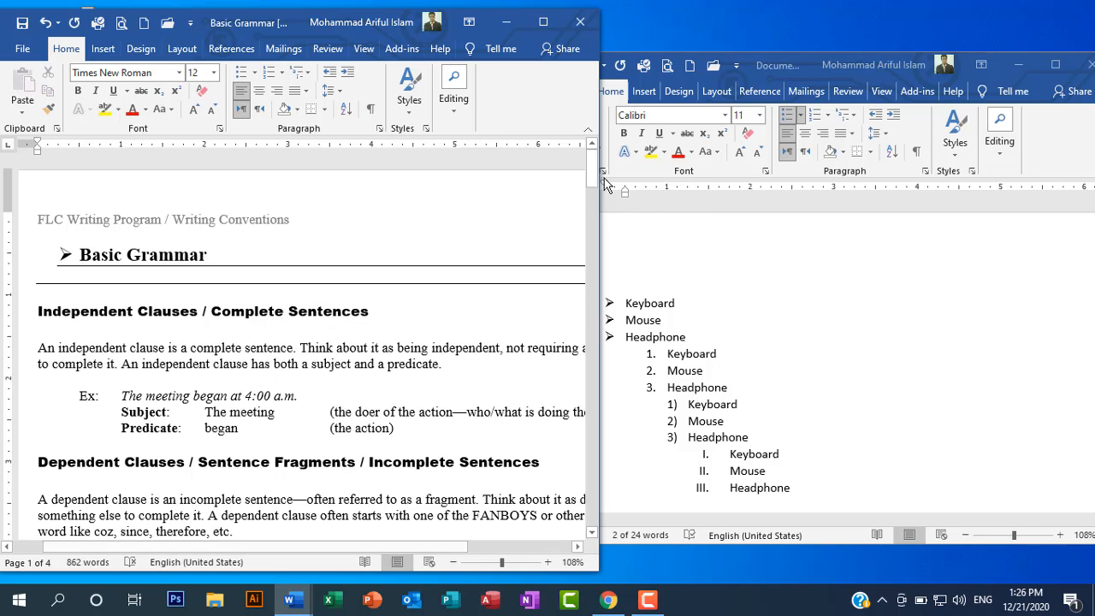
click(536, 33)
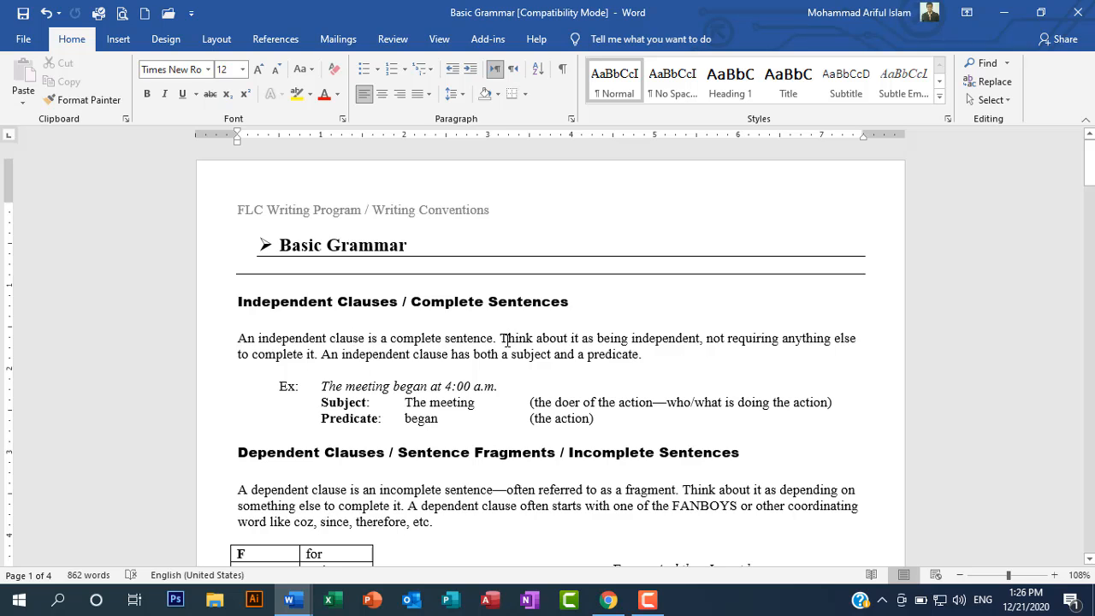
- Break the paragraph under "Independent Clauses / Complete Sentences" before "else" and apply Justify to both resulting lines
click(506, 340)
click(834, 339)
key(Return)
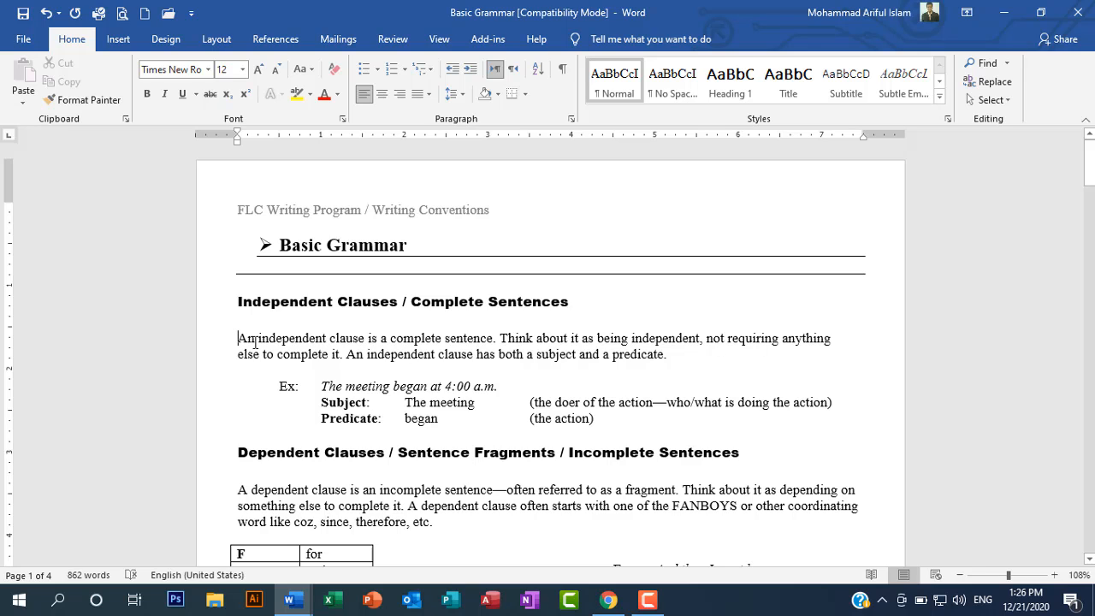
drag(239, 339, 713, 356)
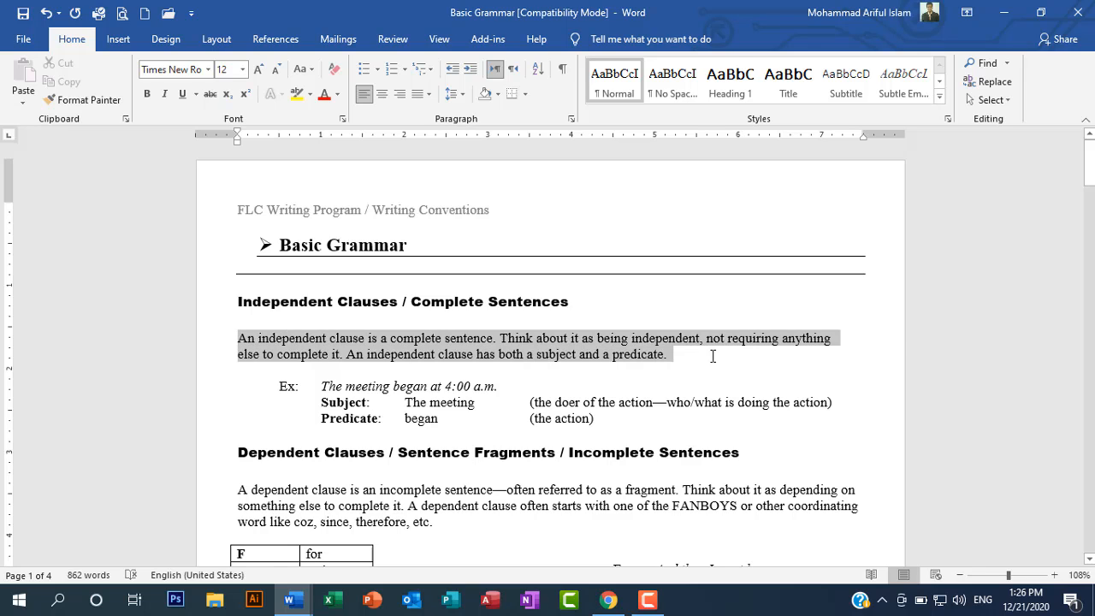
click(419, 96)
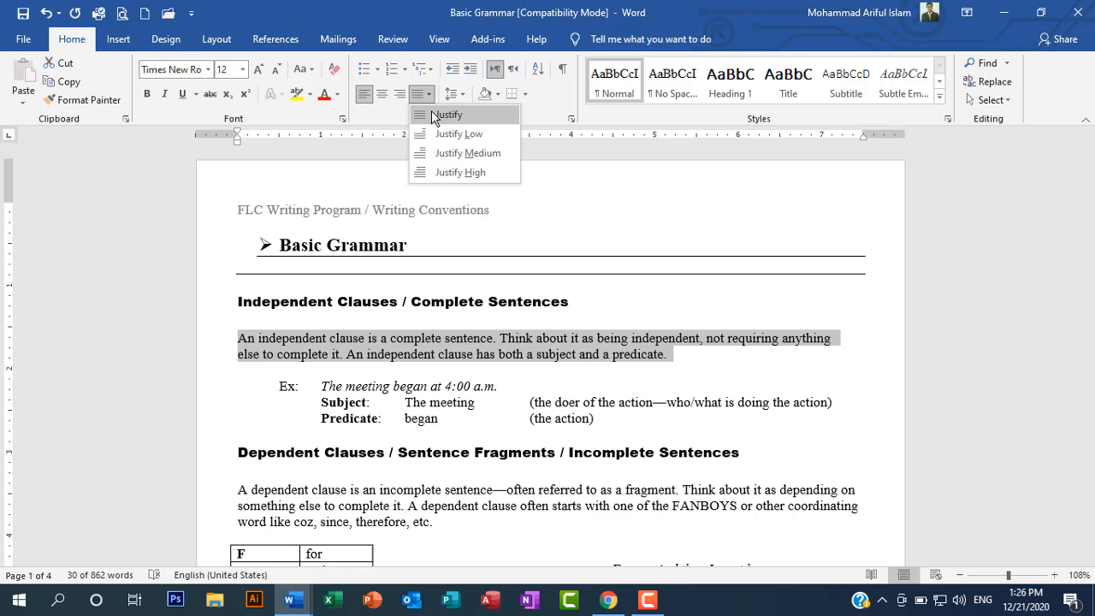
click(439, 120)
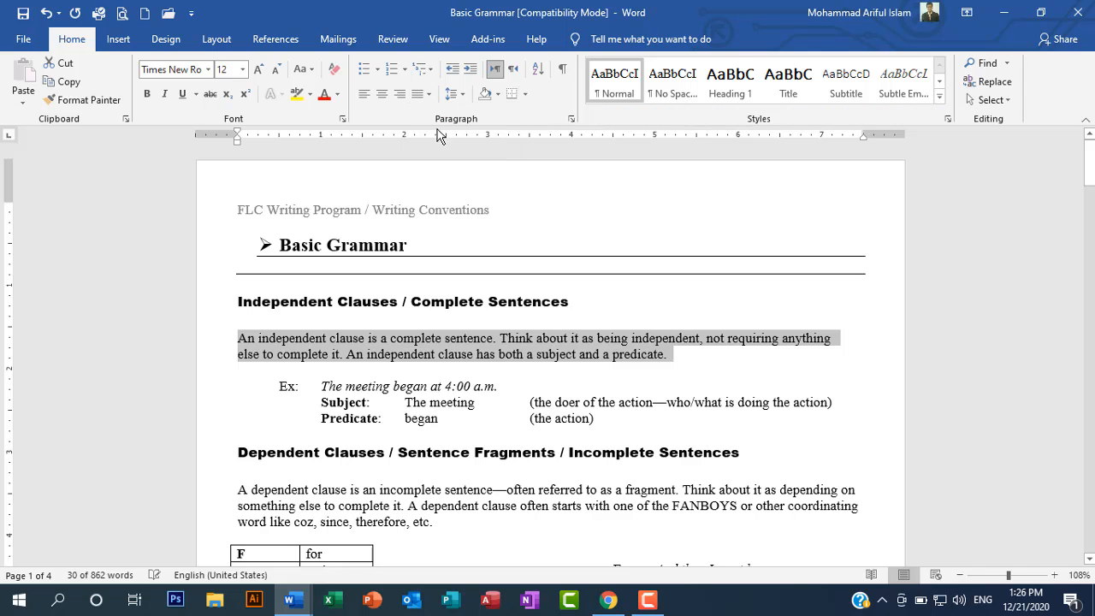
- Remove the break before "else" to rejoin the paragraph, and switch the whole paragraph from justified to left alignment
click(238, 355)
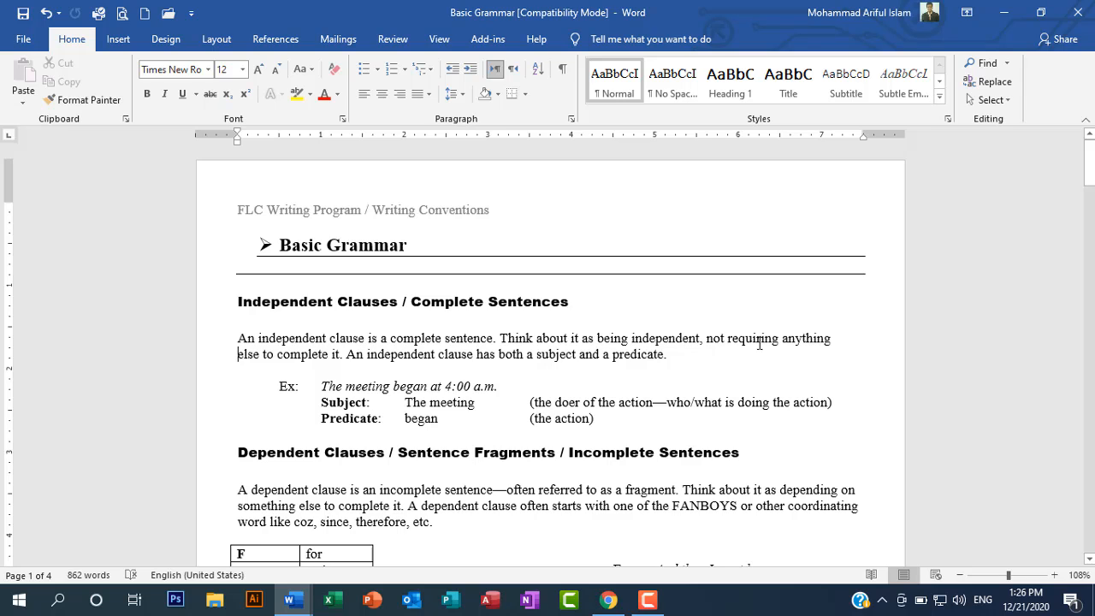
key(BackSpace)
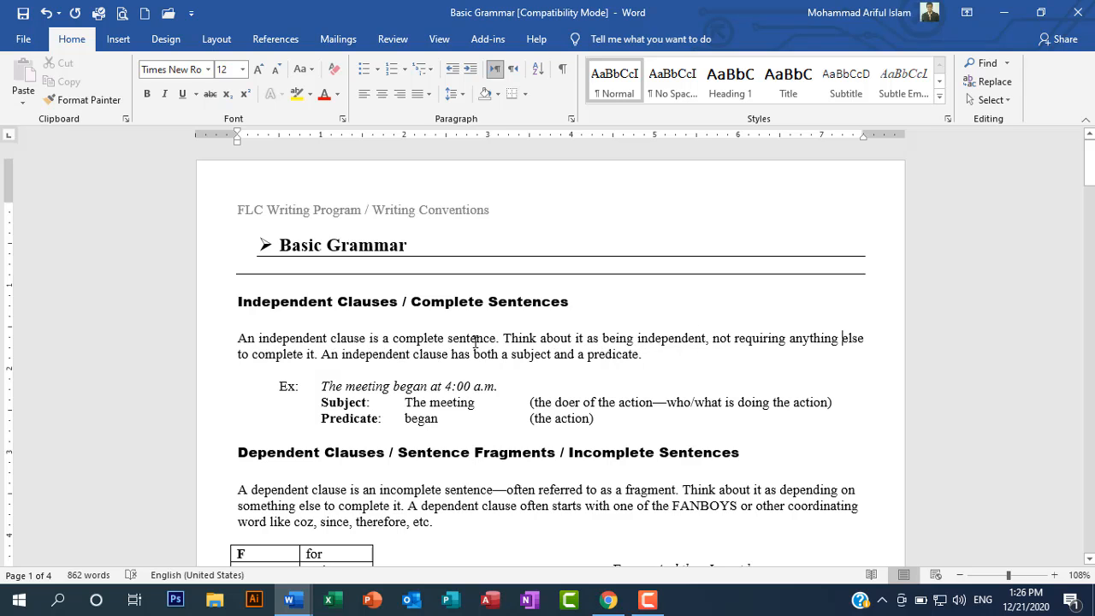
drag(256, 350, 736, 344)
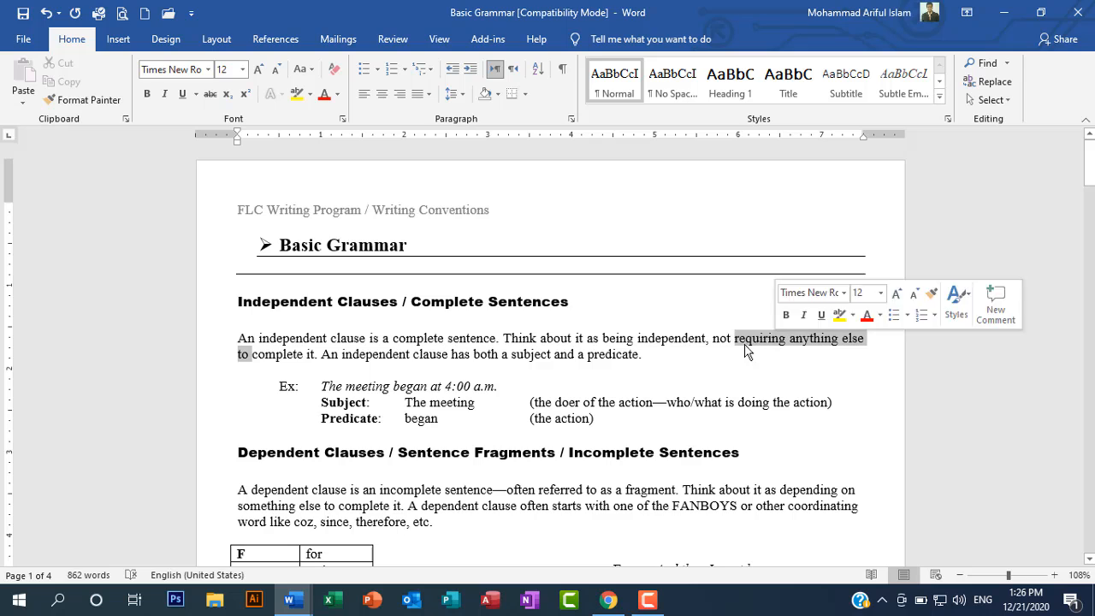
drag(239, 339, 650, 350)
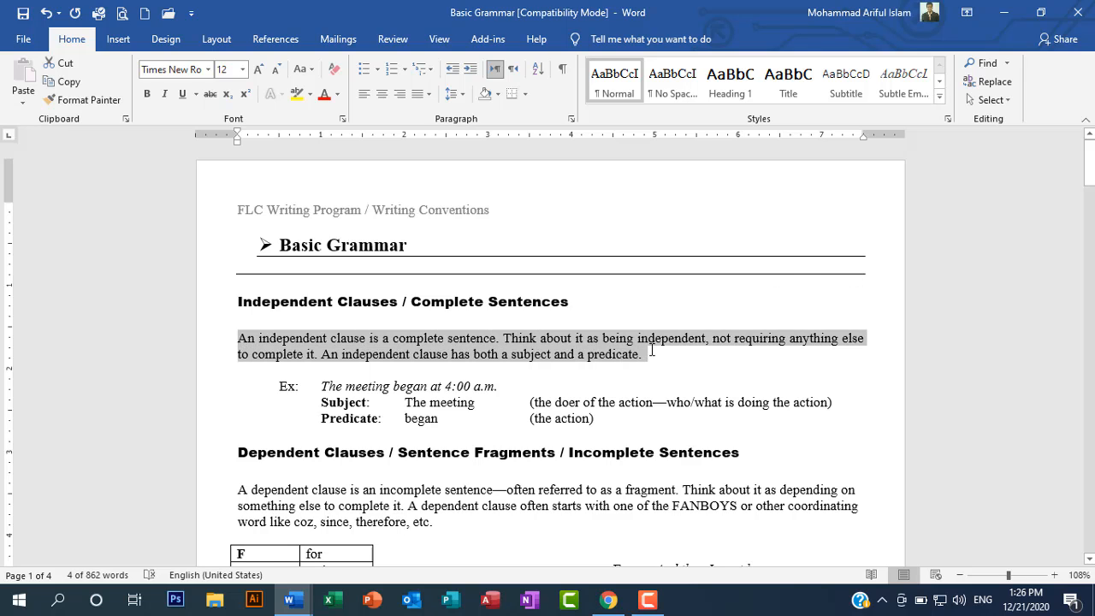
click(428, 94)
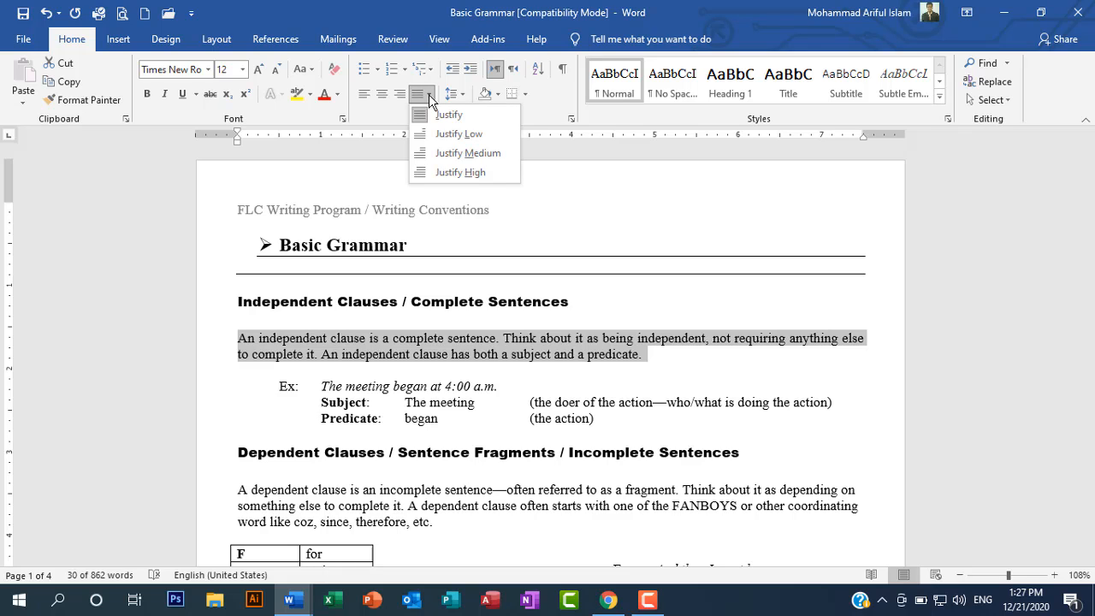
key(Escape)
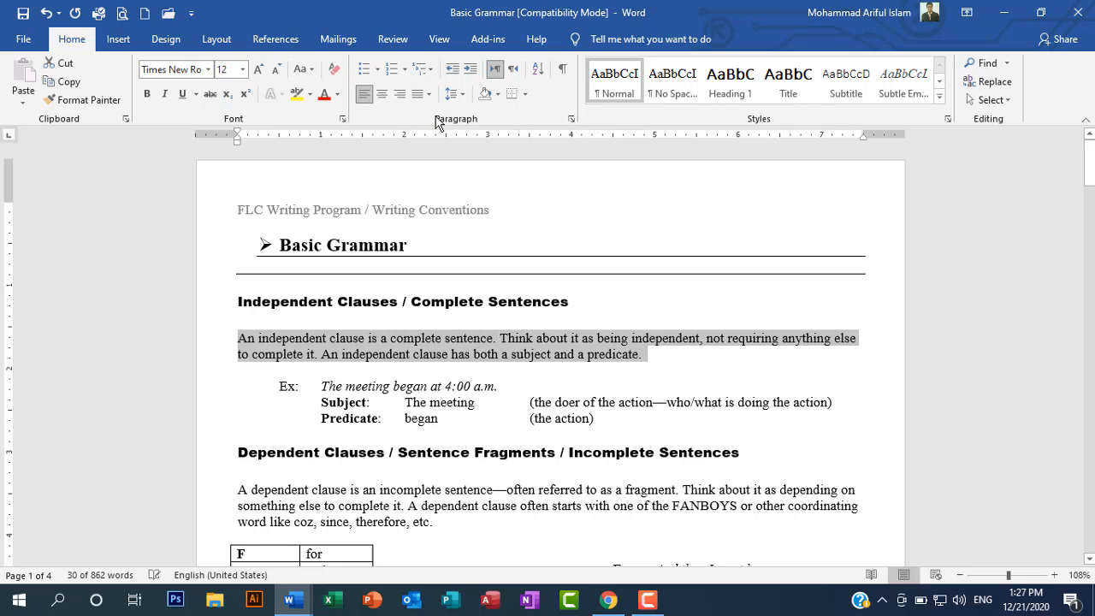
- Justify the selected paragraph under "Independent Clauses / Complete Sentences" again, return it to left alignment and deselect it
click(428, 93)
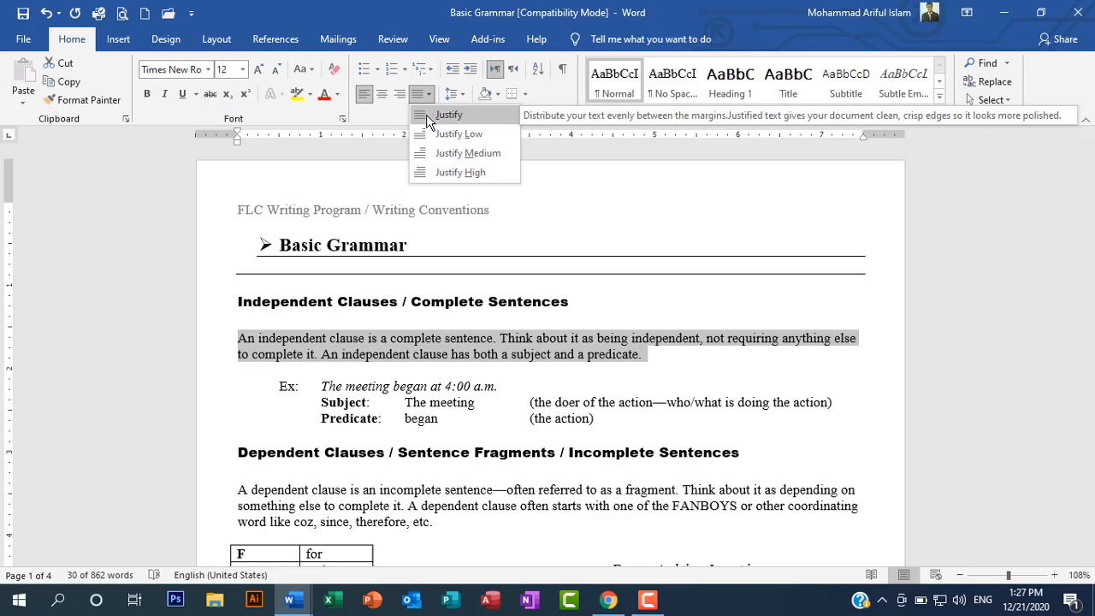
click(428, 117)
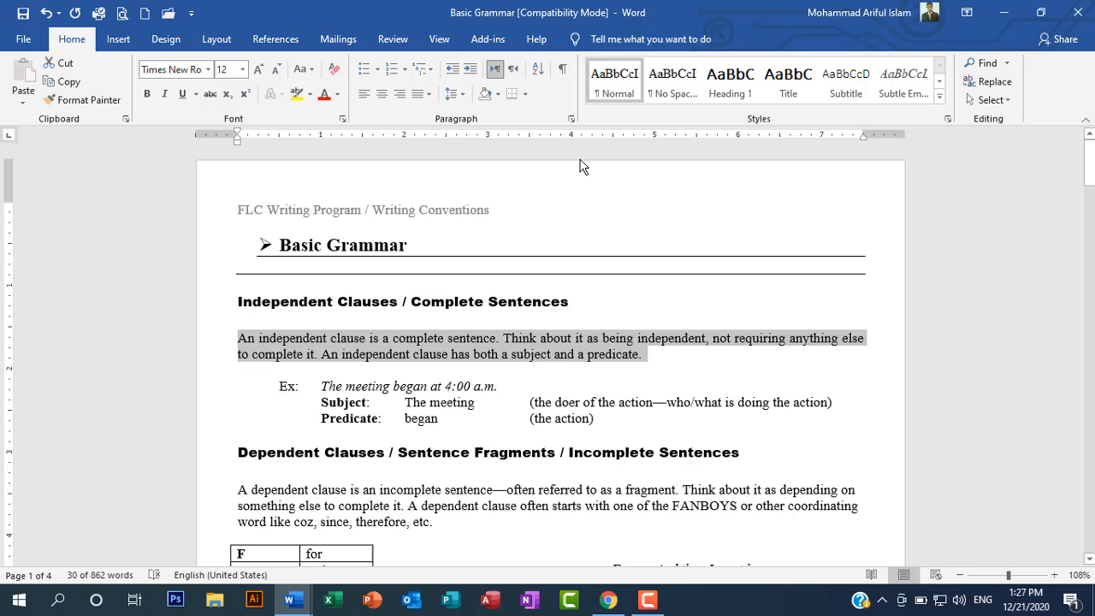
click(428, 94)
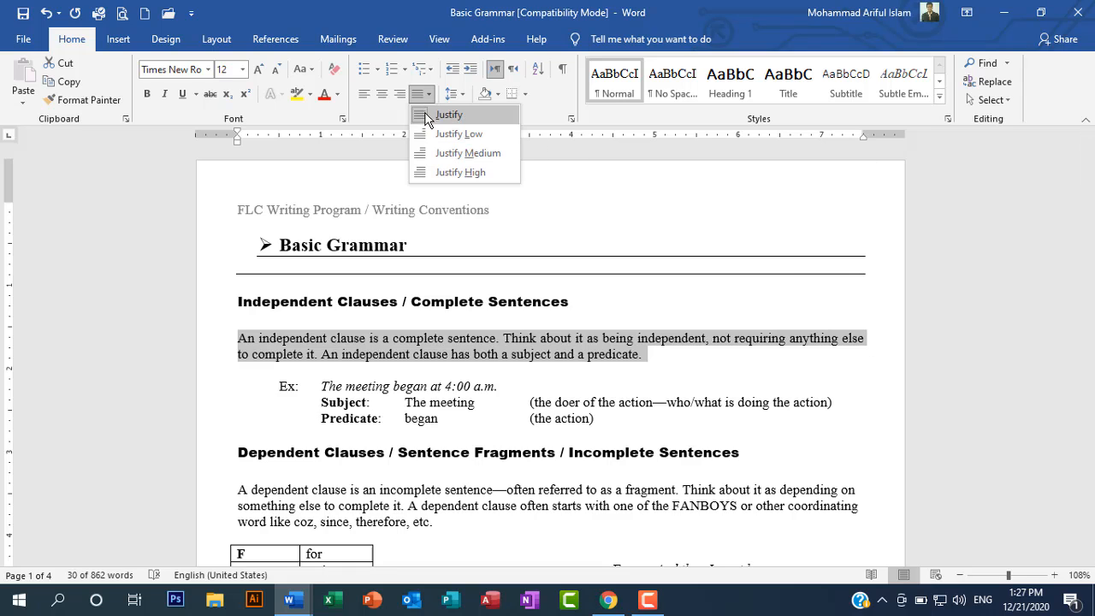
click(434, 115)
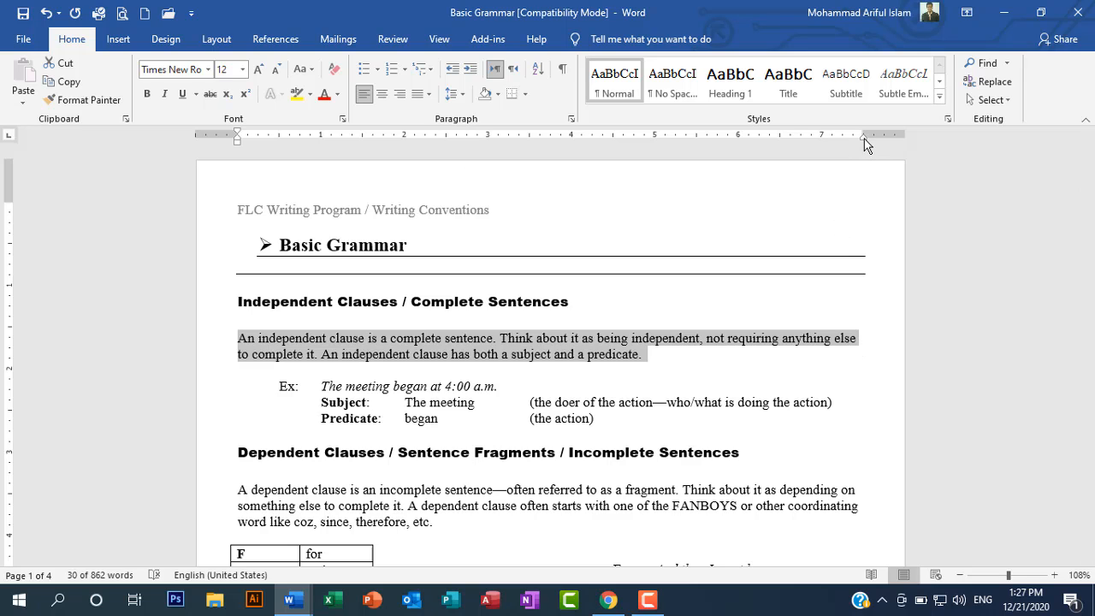
drag(878, 259, 873, 315)
click(896, 359)
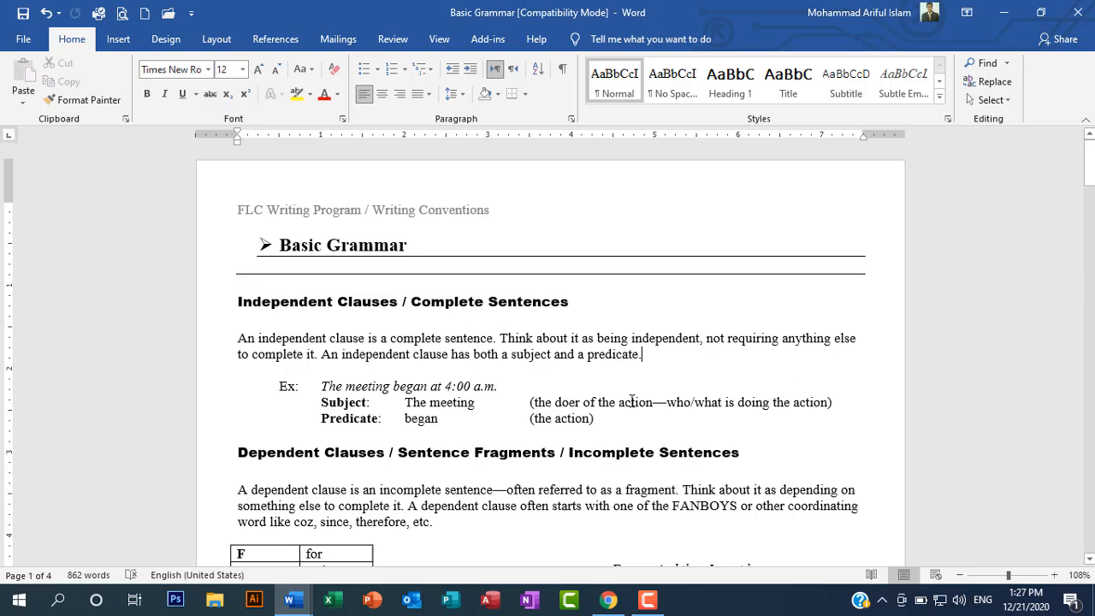
click(462, 95)
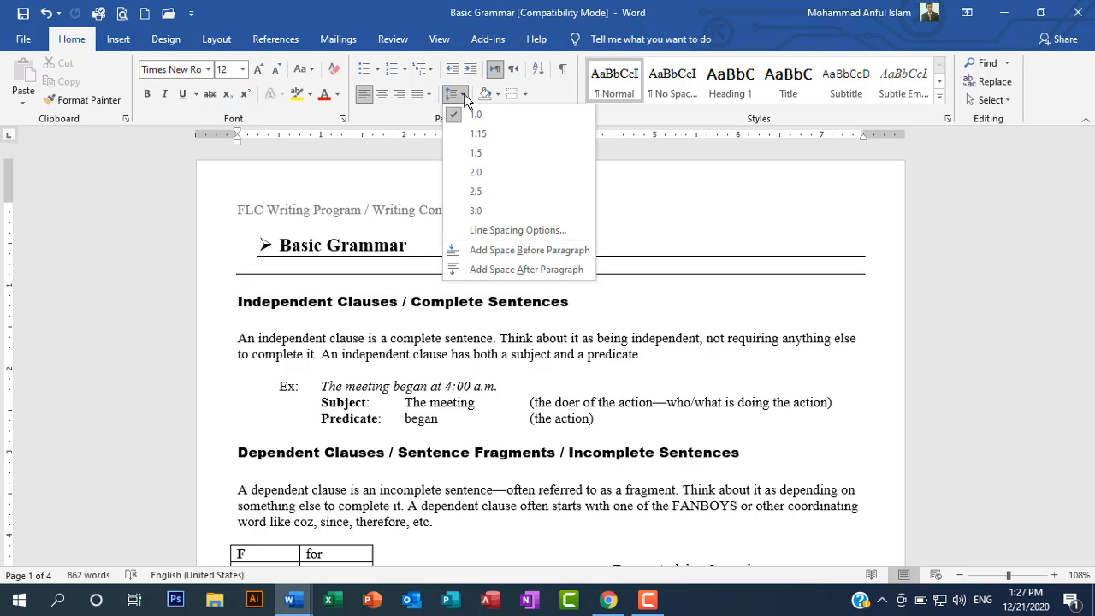
click(427, 92)
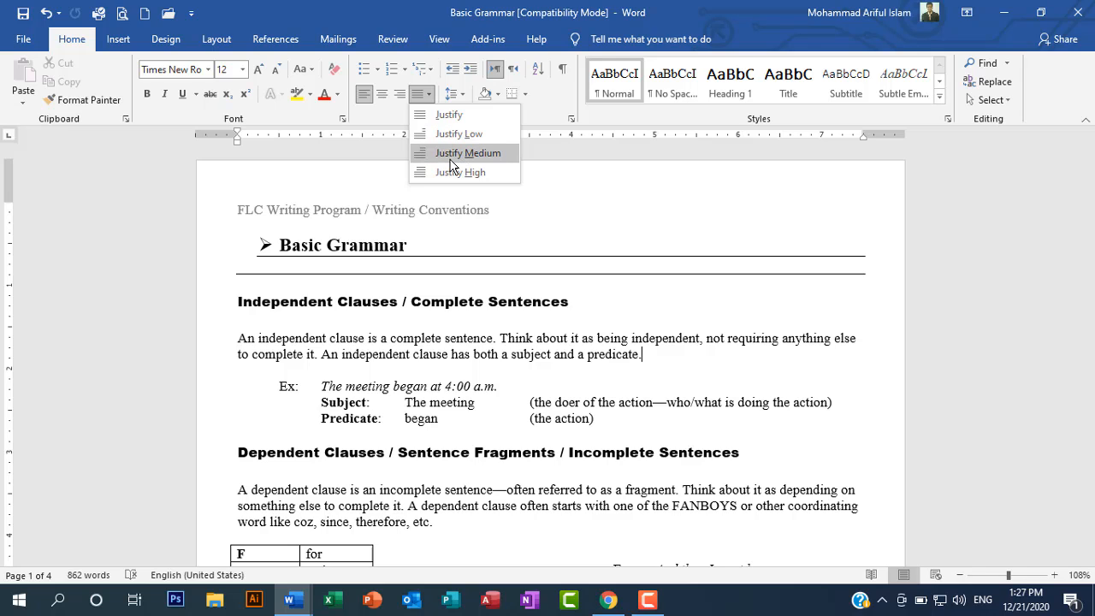
click(321, 347)
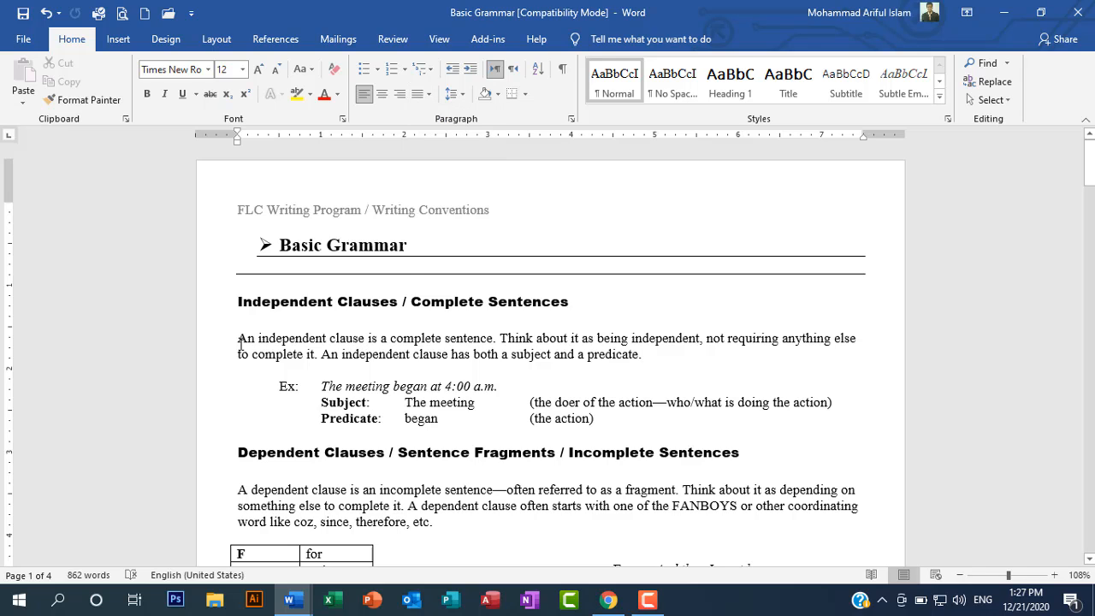
- Apply Justify from the alignment options to the two-line paragraph under "Independent Clauses / Complete Sentences" and deselect it
drag(237, 341, 643, 356)
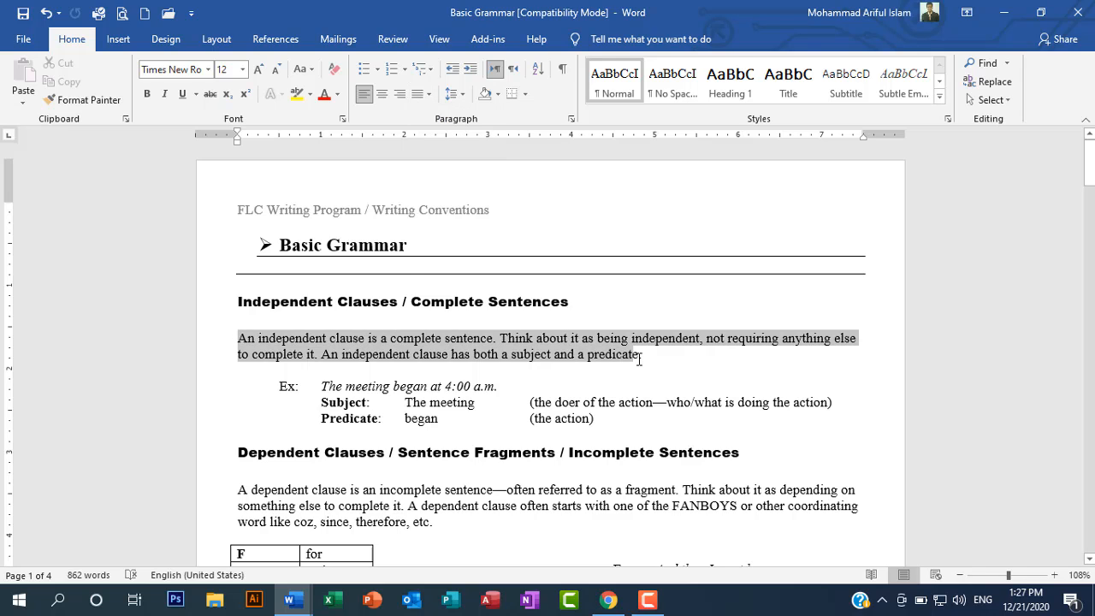
click(466, 90)
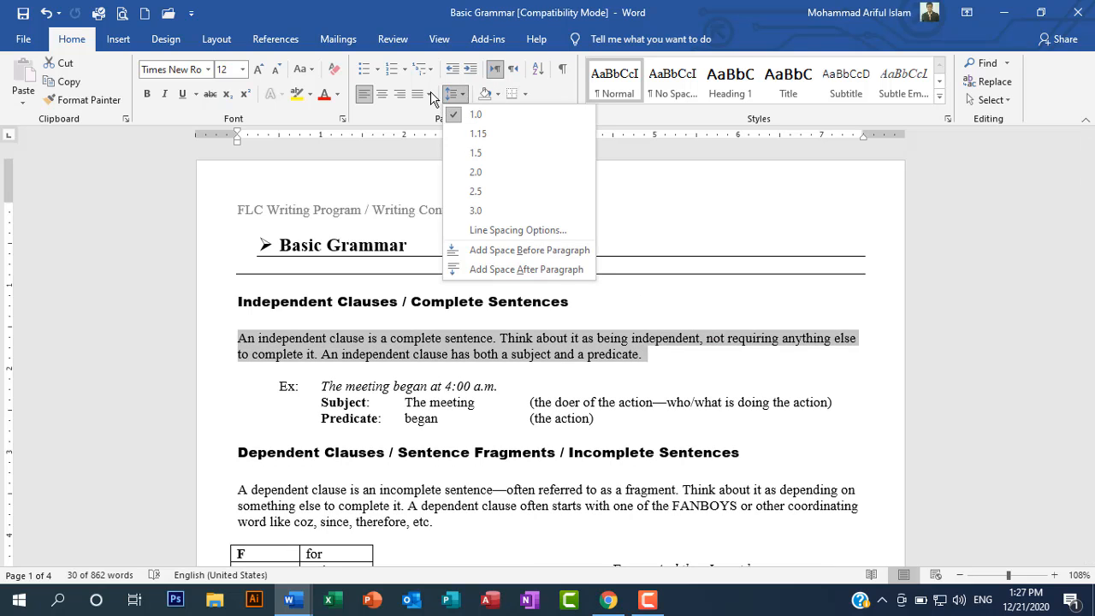
click(430, 94)
click(449, 135)
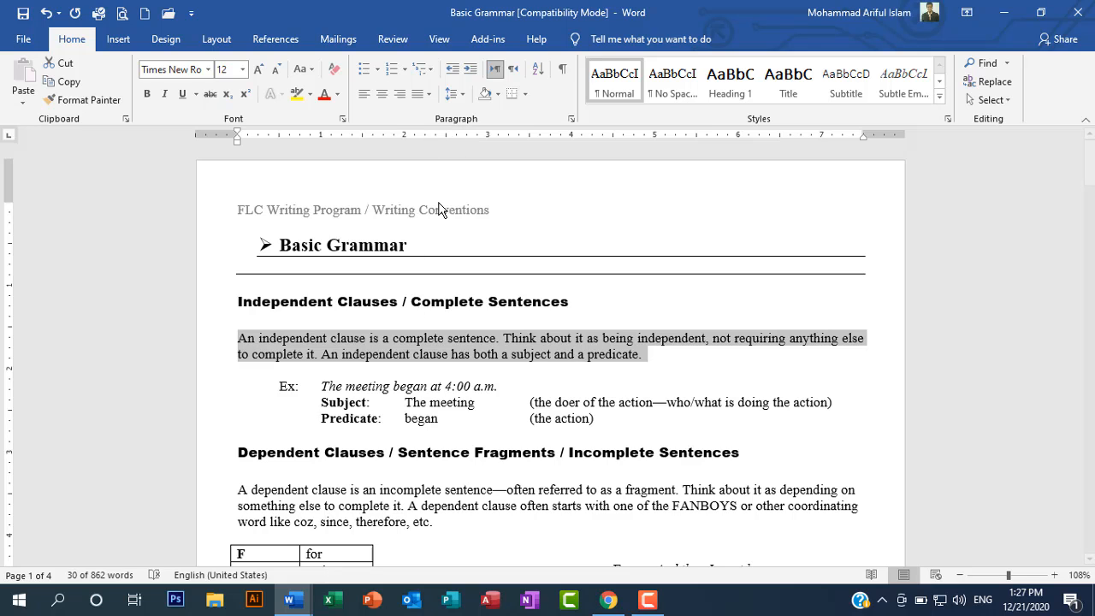
click(635, 350)
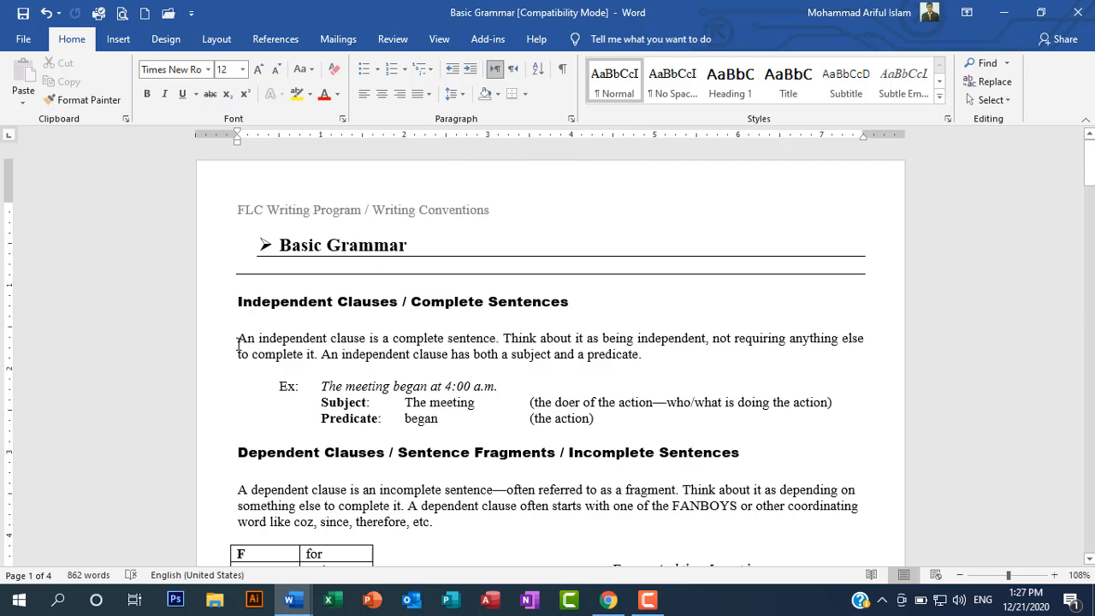
- Increase the indent of the justified paragraph under "Independent Clauses / Complete Sentences" by one level and decrease it back to the margin
drag(239, 344, 644, 354)
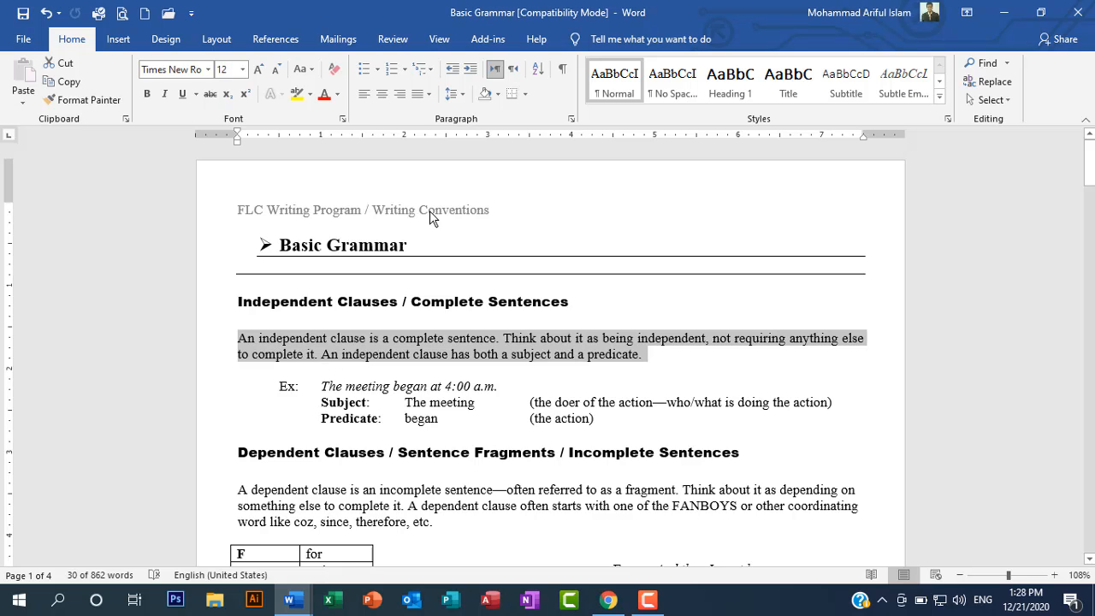
click(470, 74)
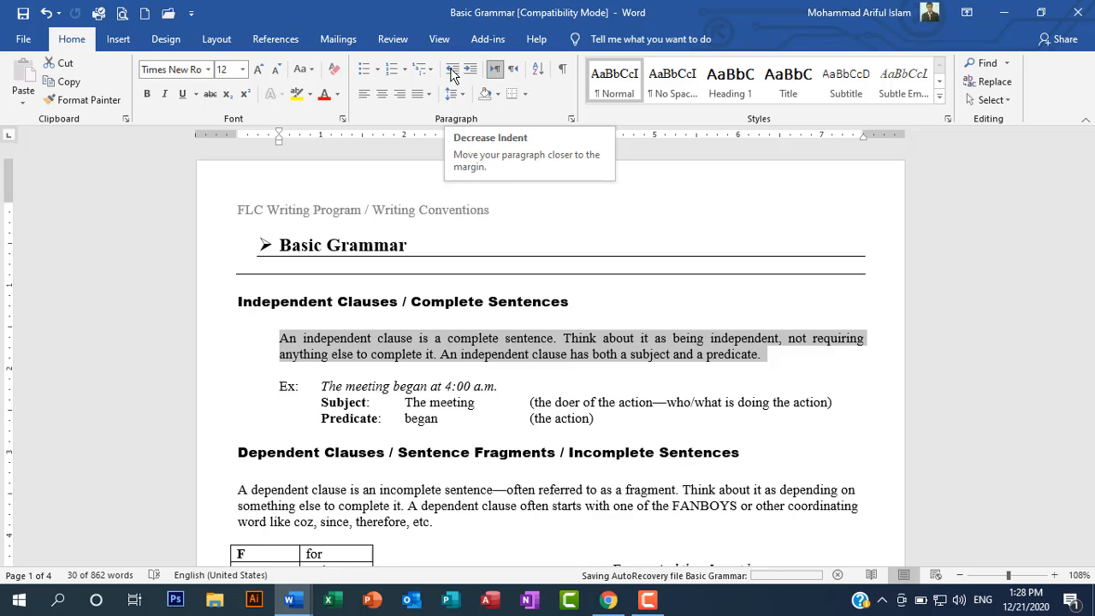
click(451, 75)
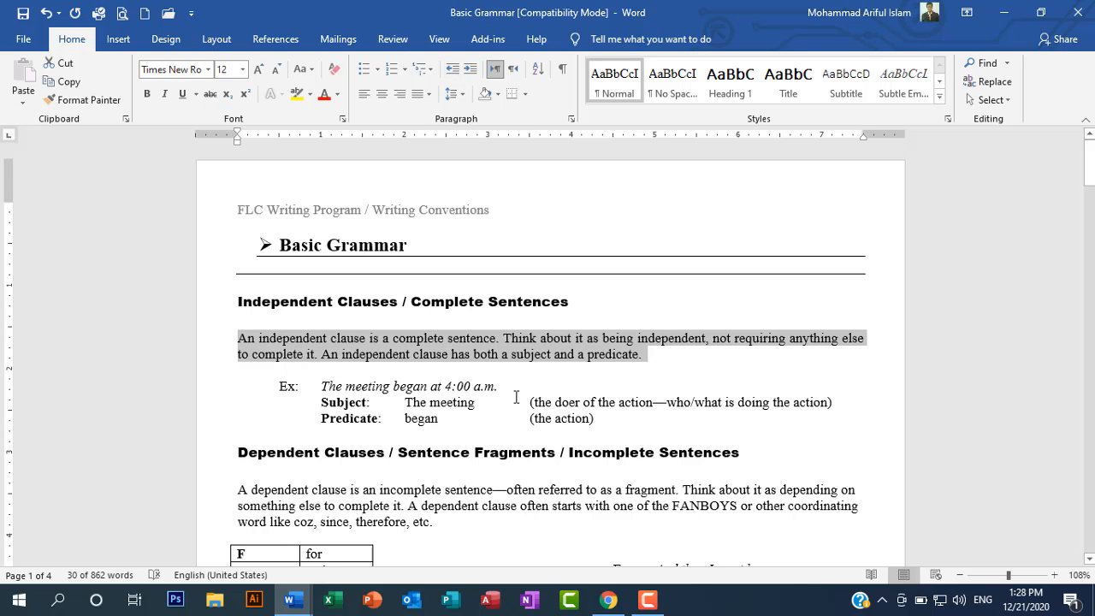
- Restore the Basic Grammar document to a smaller window, and switch to the list document, Document1, at full screen
click(1040, 12)
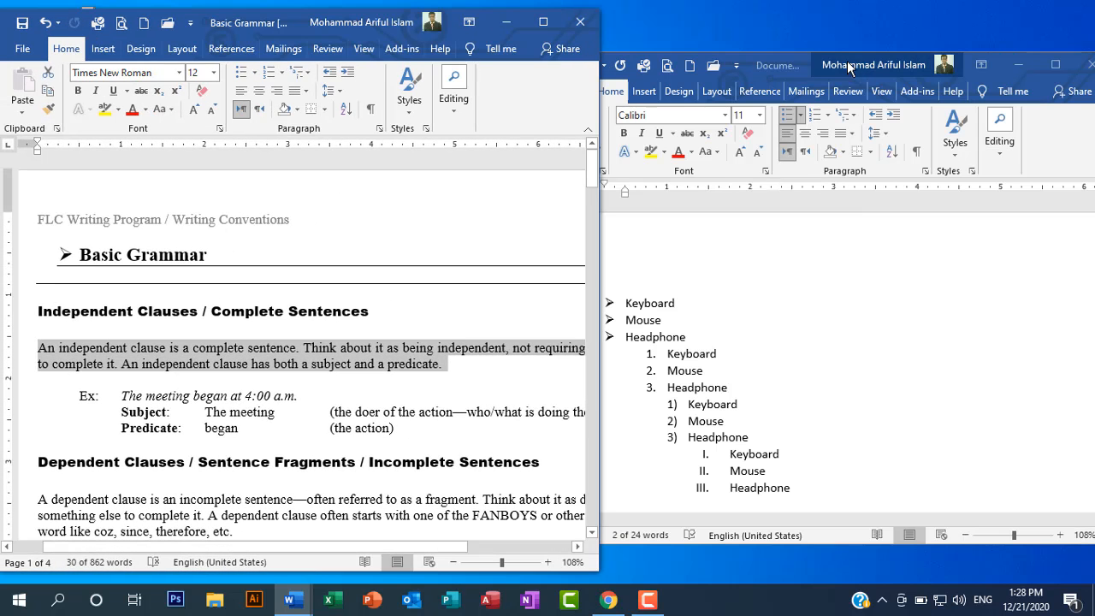
click(796, 63)
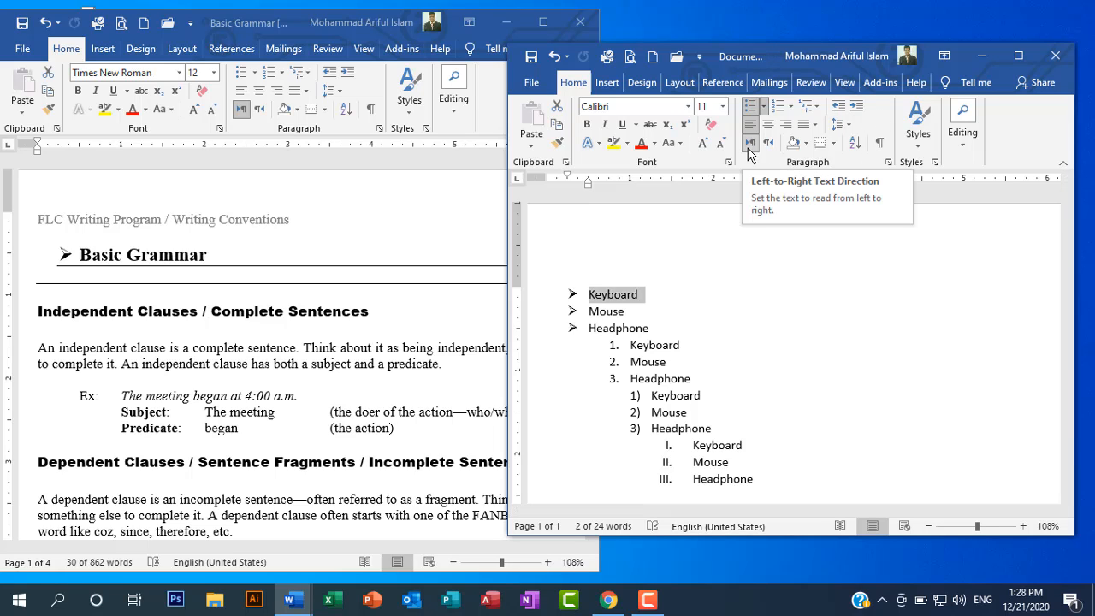
click(1018, 56)
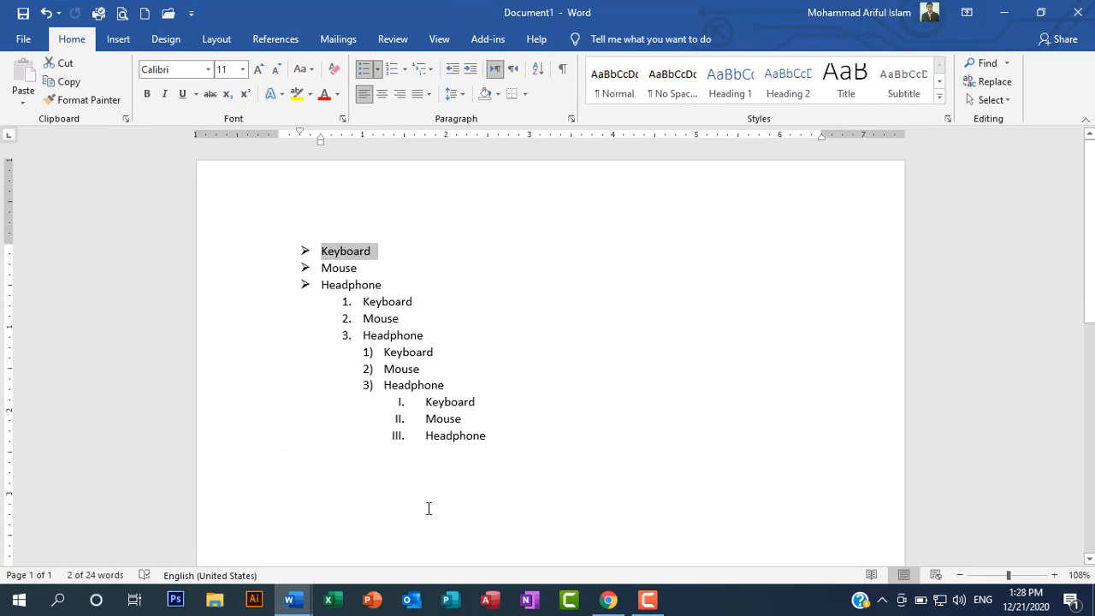
- Start a new unnumbered, unindented line beneath the last "Headphone" item of the Roman-numeral list
click(428, 508)
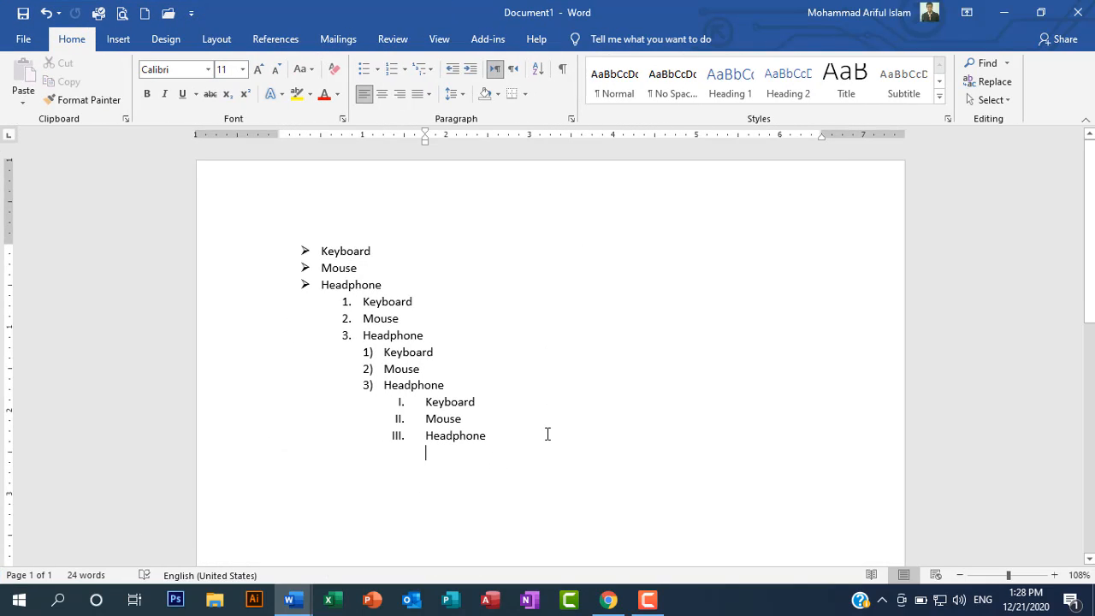
key(ctrl+z)
key(ctrl+z)
key(ctrl+z)
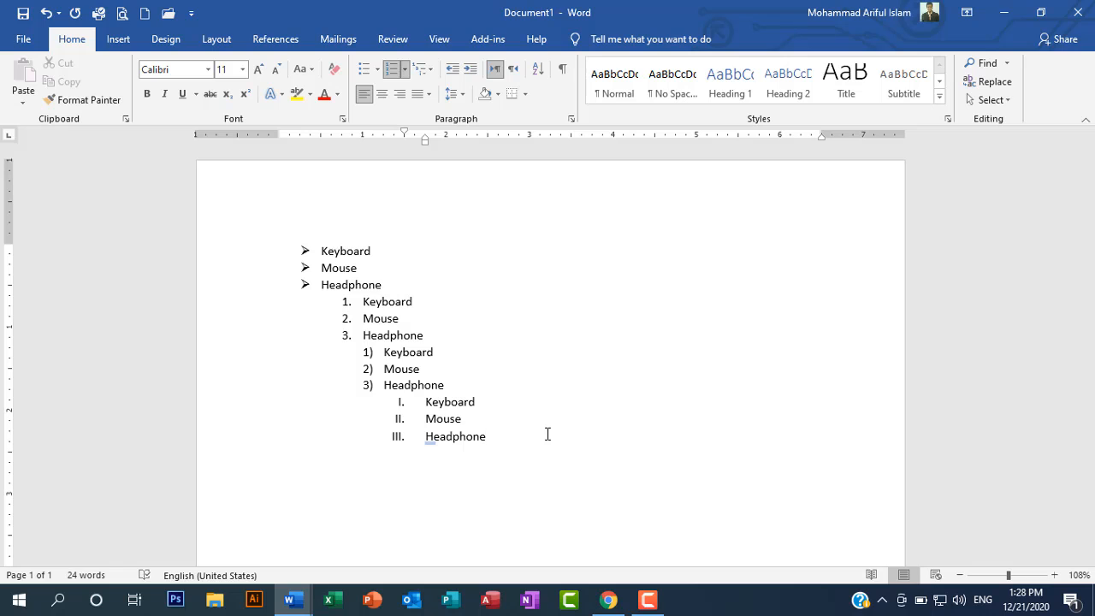
key(Return)
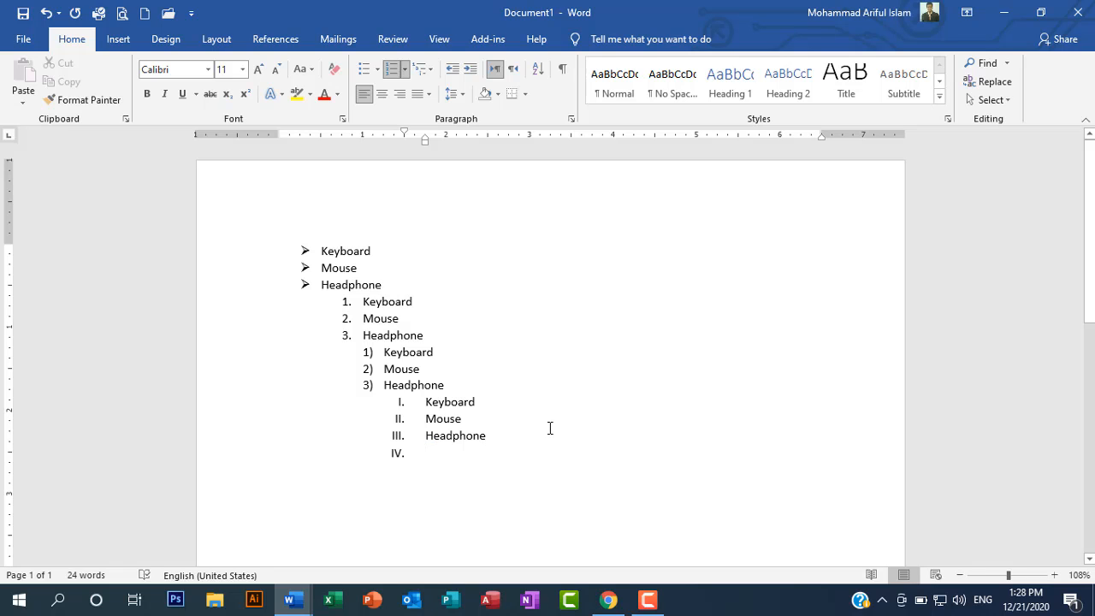
key(BackSpace)
key(BackSpace)
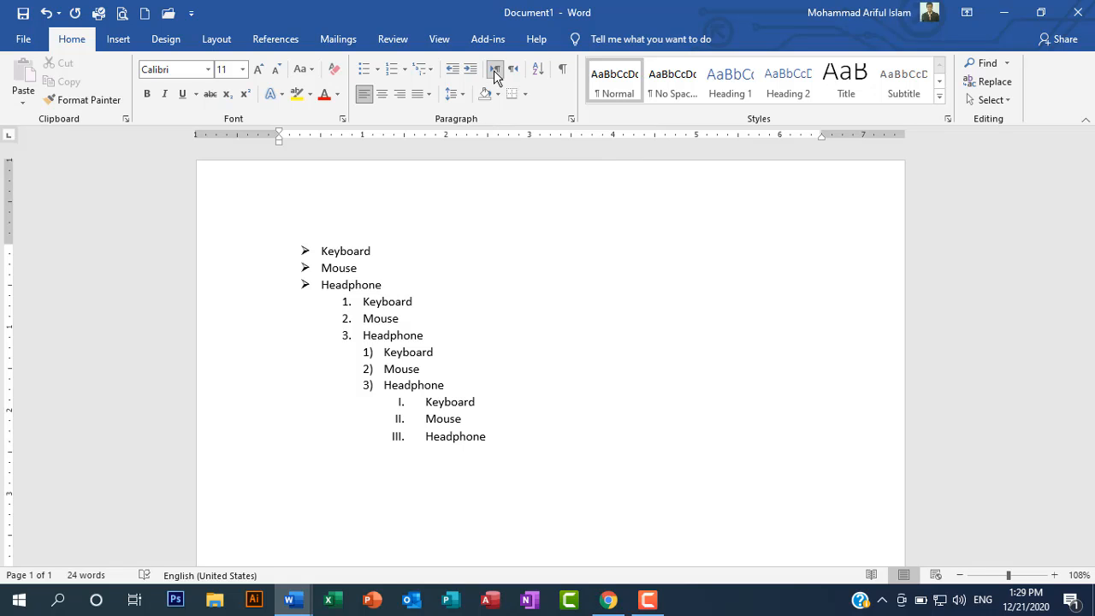
- Write the sentence "I am Bangladeshi" beneath the list, using the suggested spelling for the last word
text(am bangldeshi)
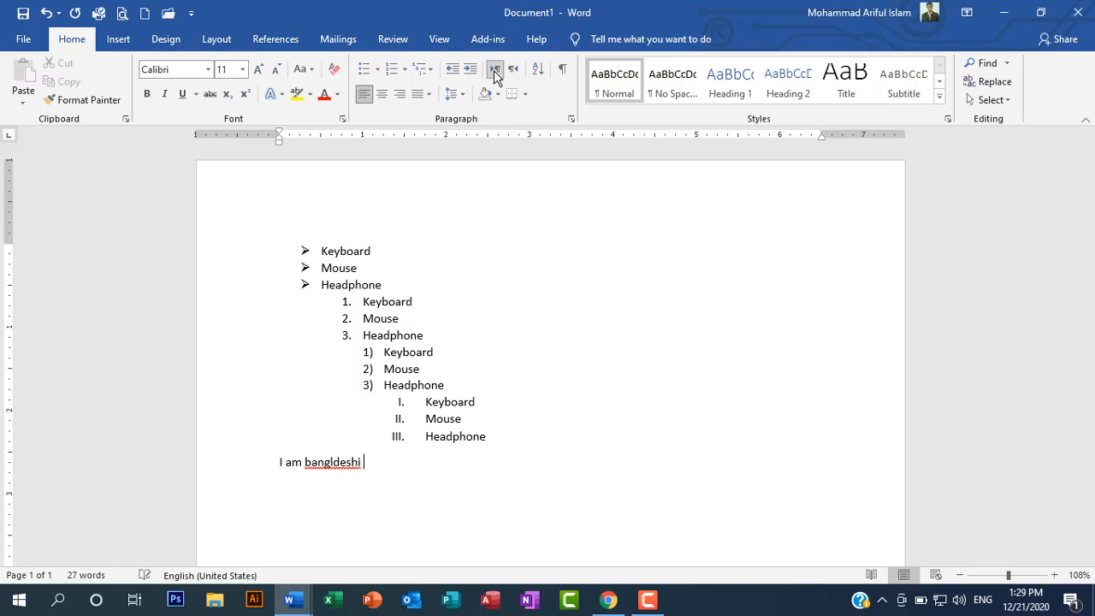
right_click(325, 462)
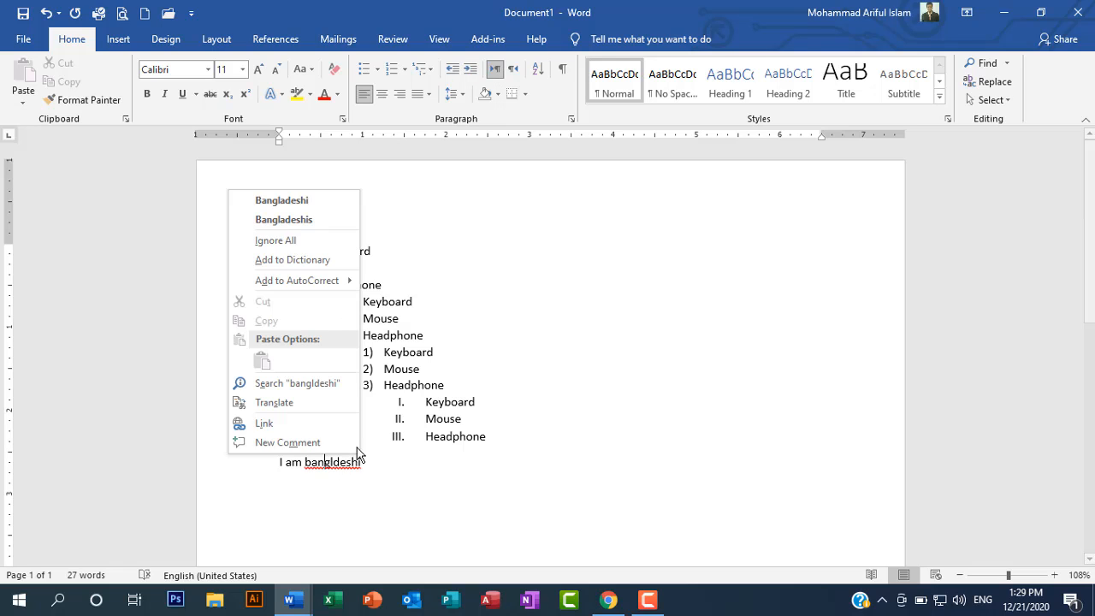
click(278, 200)
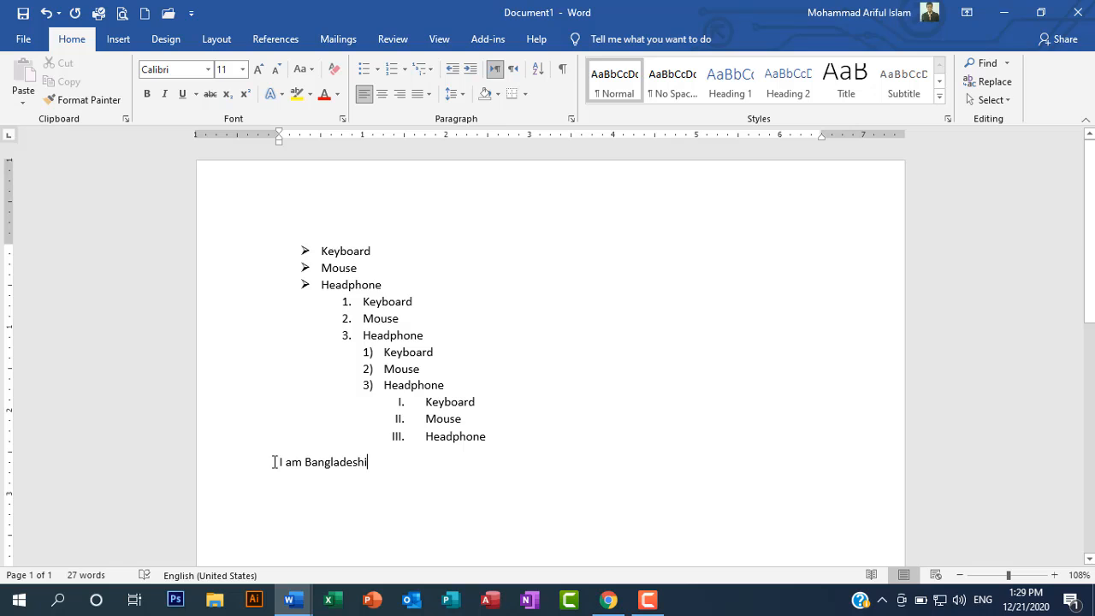
- Enlarge the sentence "I am Bangladeshi" beneath the list to font size 18
drag(281, 462, 482, 458)
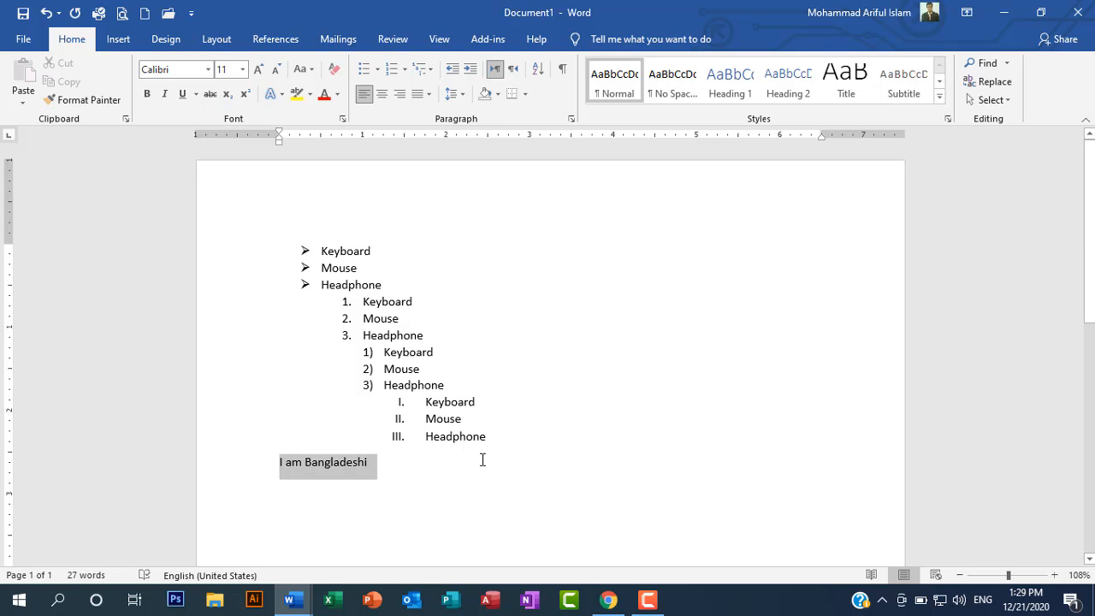
click(259, 70)
click(260, 70)
click(259, 69)
click(259, 69)
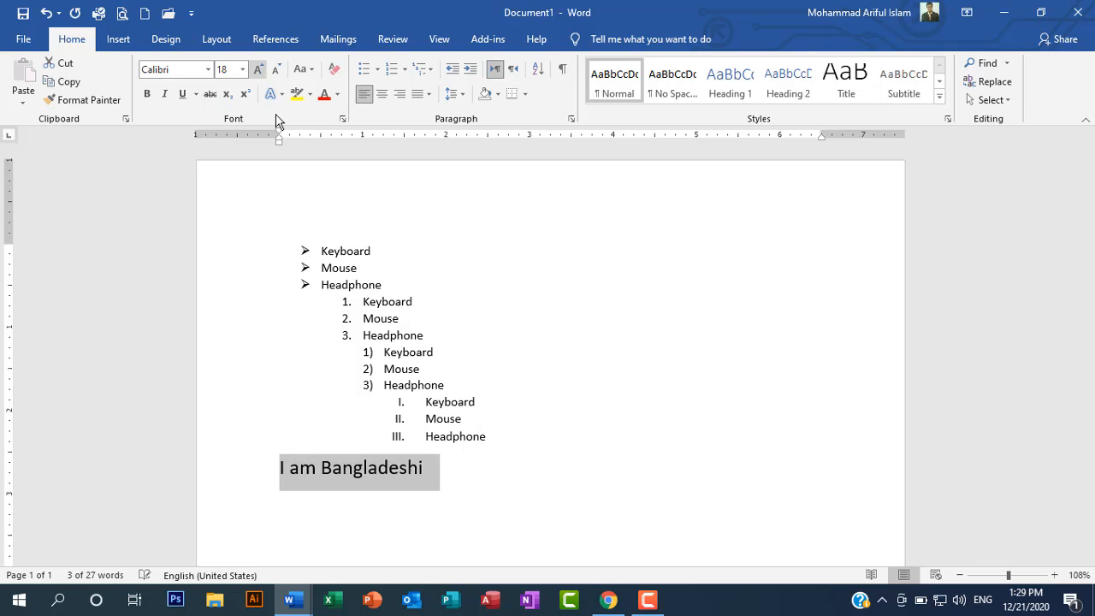
- Delete the whole "I am Bangladeshi" sentence, keeping the empty line beneath the list
click(439, 466)
key(BackSpace)
key(BackSpace)
key(BackSpace)
key(BackSpace)
key(BackSpace)
key(BackSpace)
key(BackSpace)
key(BackSpace)
key(BackSpace)
key(BackSpace)
key(BackSpace)
key(BackSpace)
key(BackSpace)
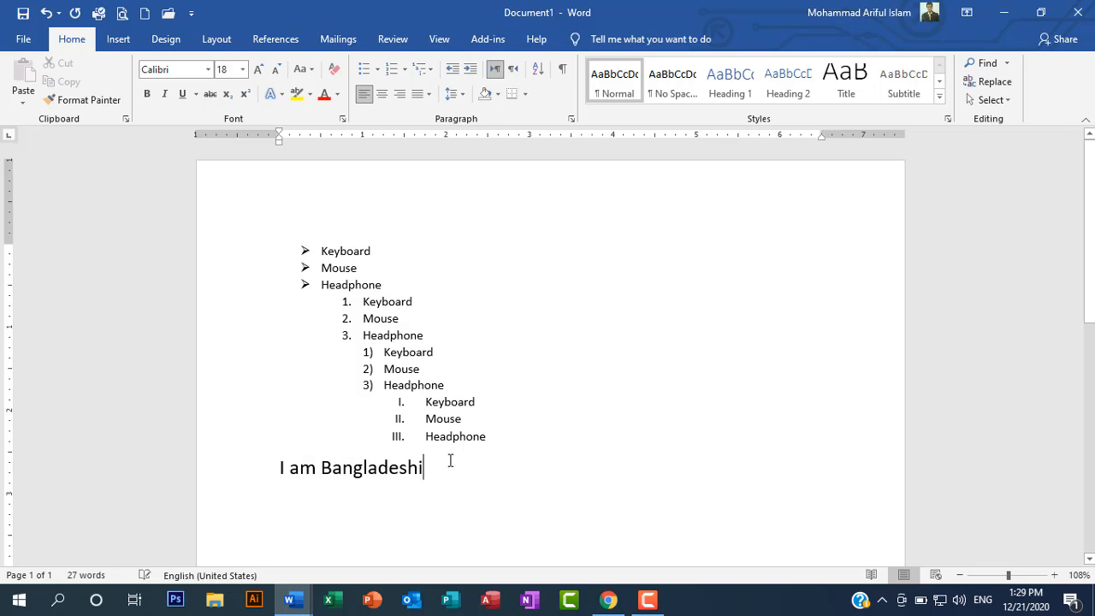
key(BackSpace)
key(BackSpace)
key(BackSpace)
key(BackSpace)
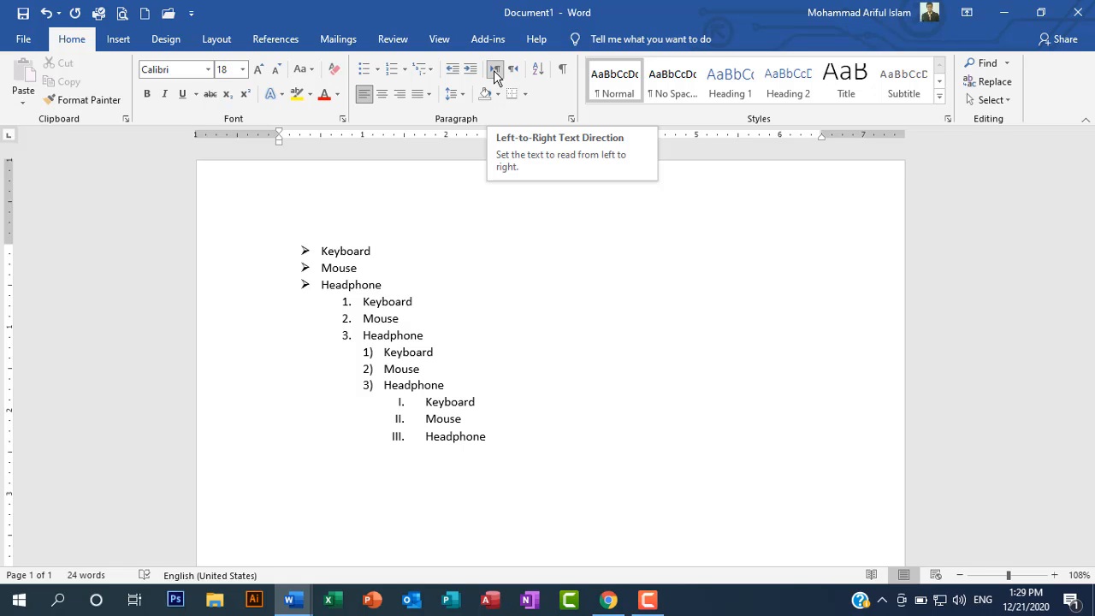
- Write "I am Bangladeshi" beneath the list, and write it again on the following line using right-to-left text direction
text(I am )
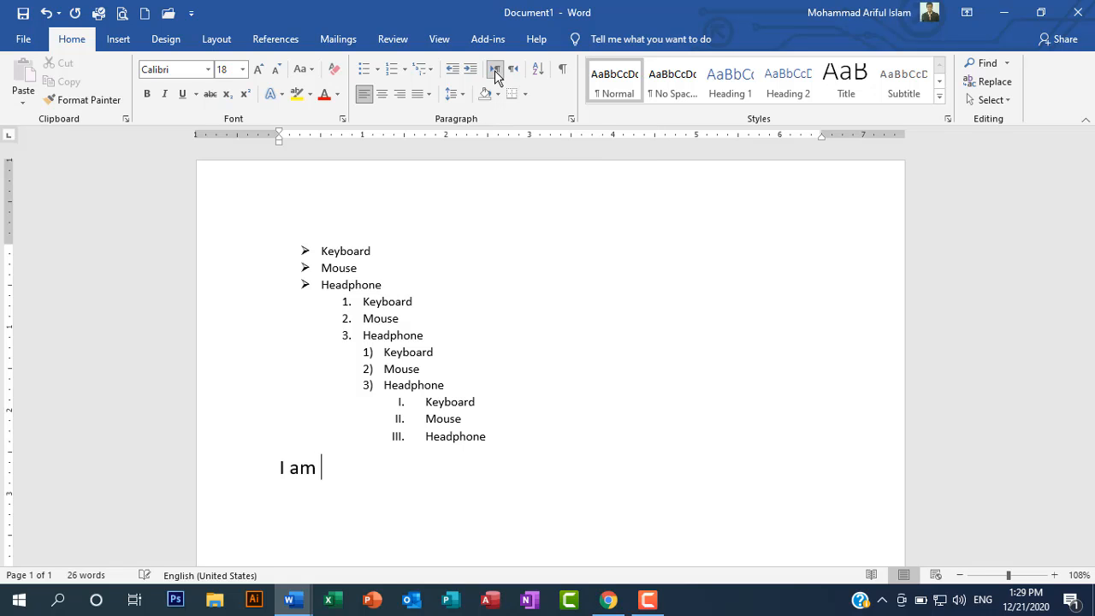
text(Bangladeshi)
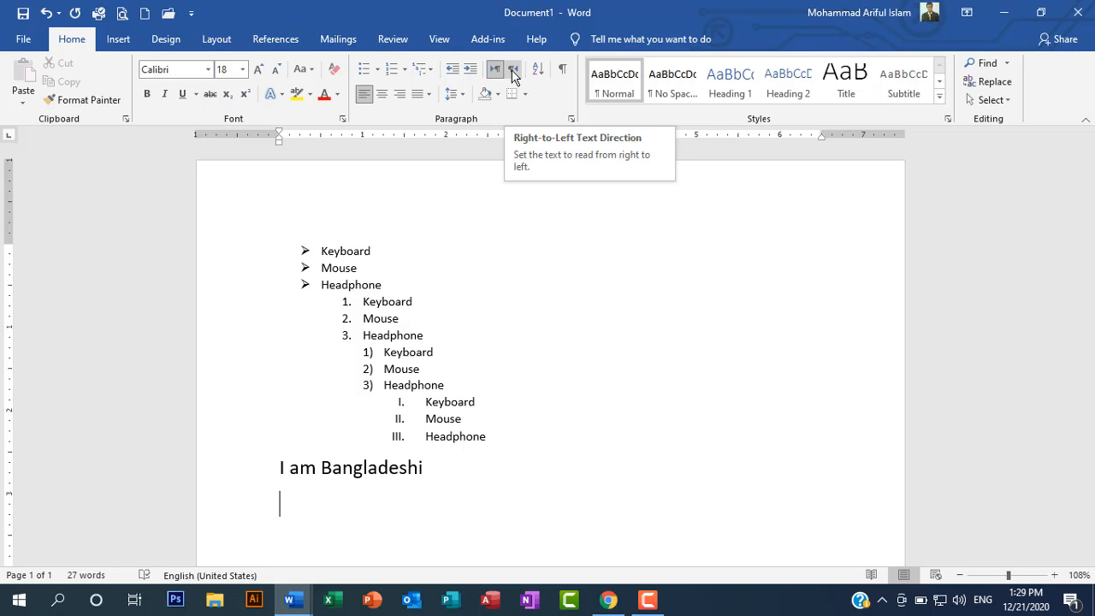
click(513, 75)
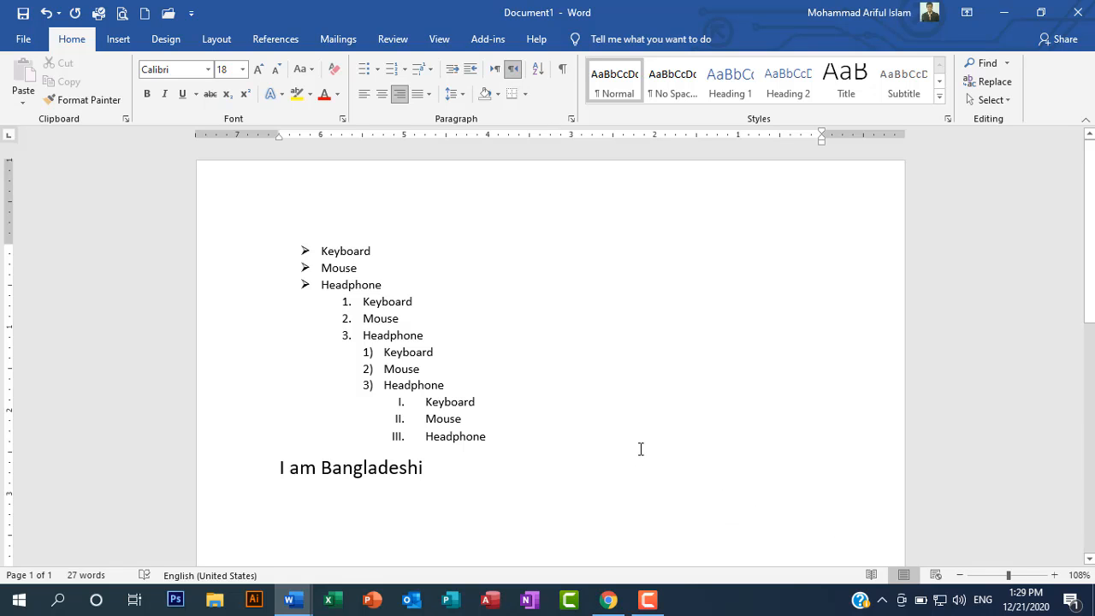
text(I am Ba)
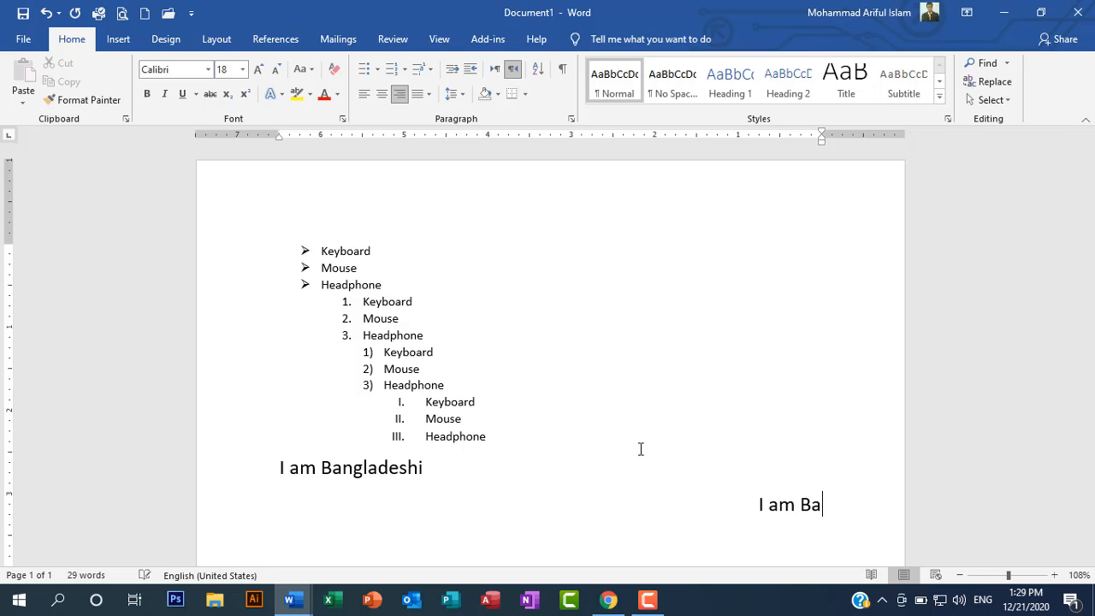
text(ngladeshi)
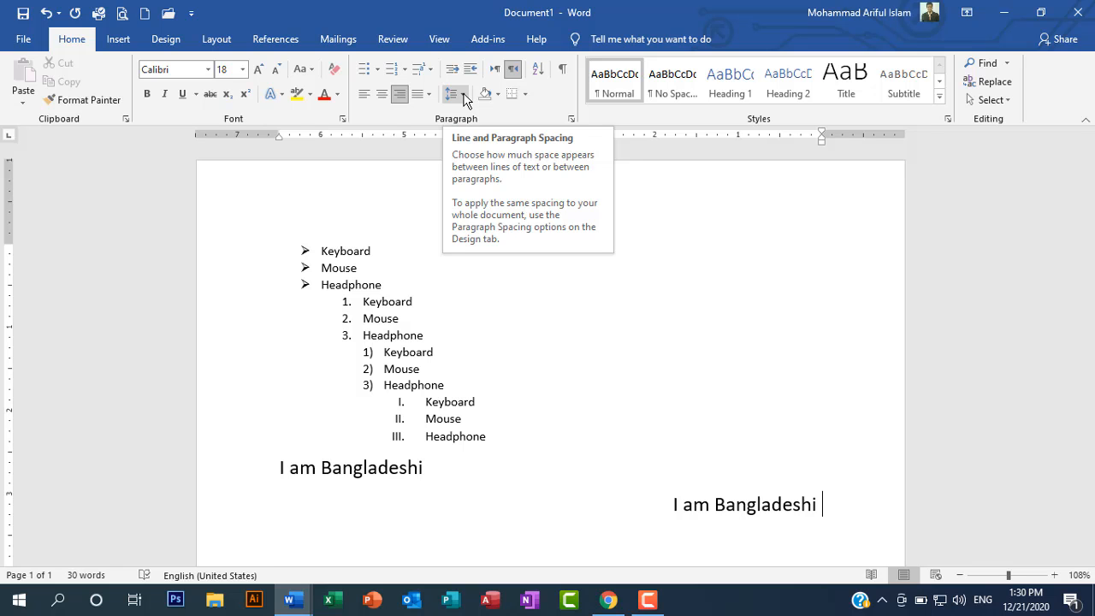
- Switch back to the Basic Grammar document at full screen and set the paragraph under "Independent Clauses / Complete Sentences" to 3.0 line spacing
click(1038, 16)
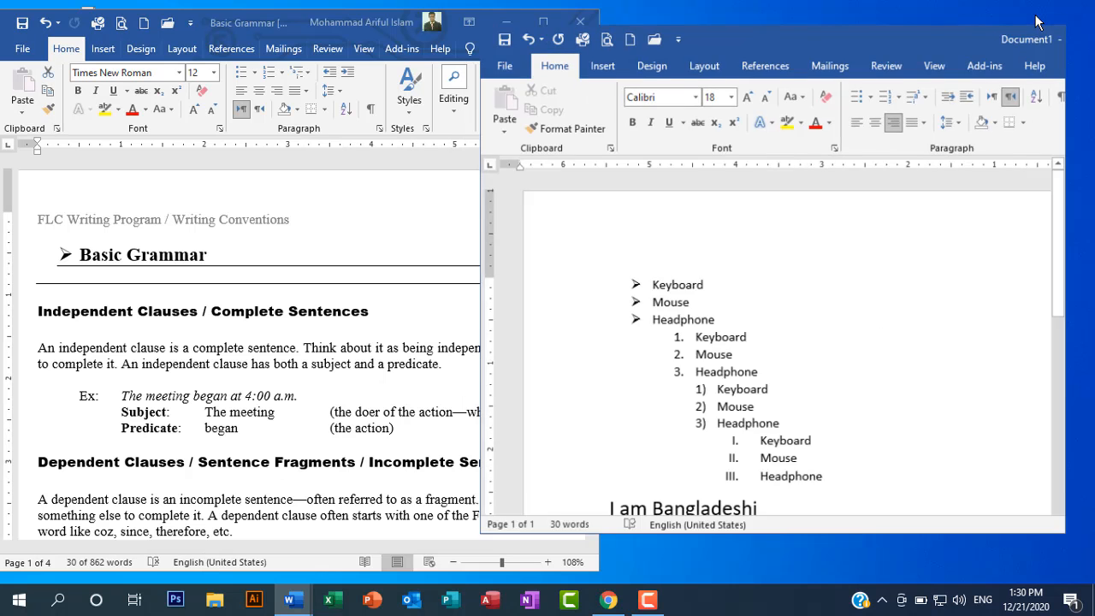
click(543, 22)
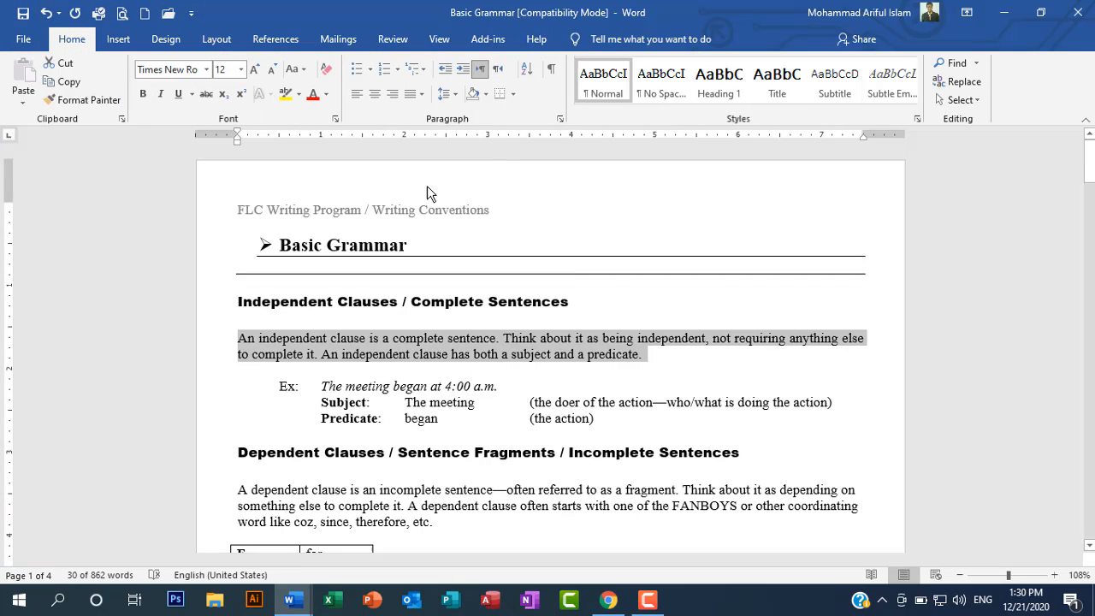
click(240, 340)
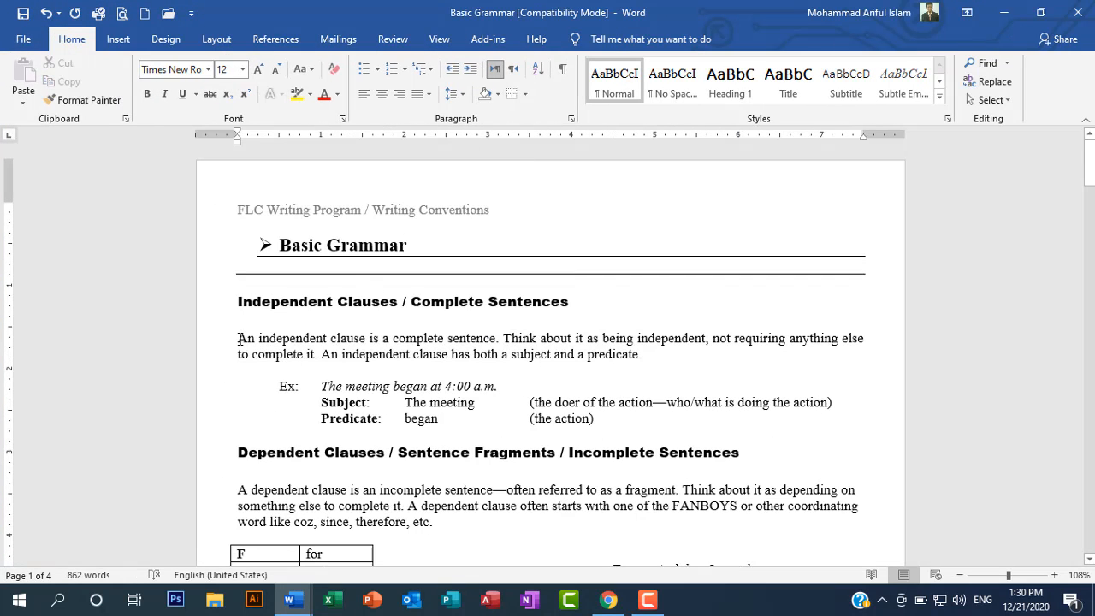
drag(241, 340, 638, 353)
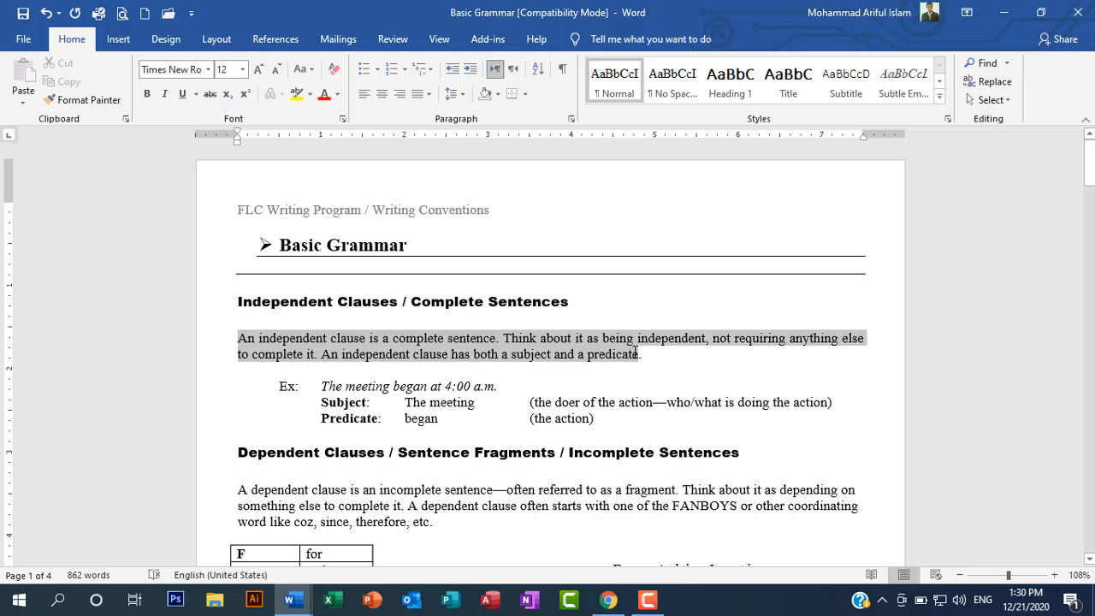
click(232, 372)
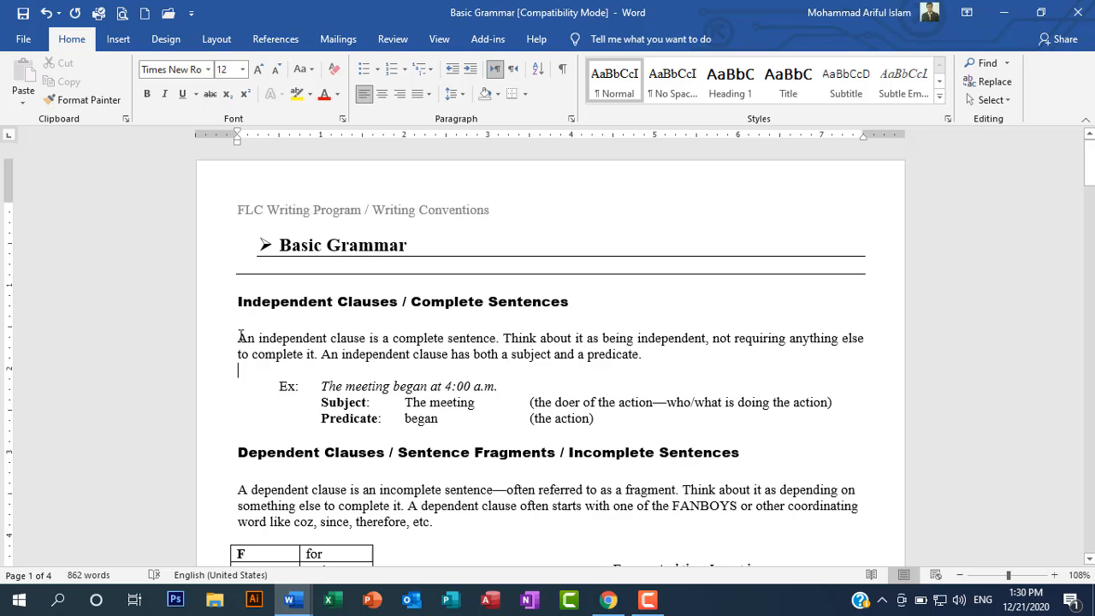
drag(241, 337, 645, 356)
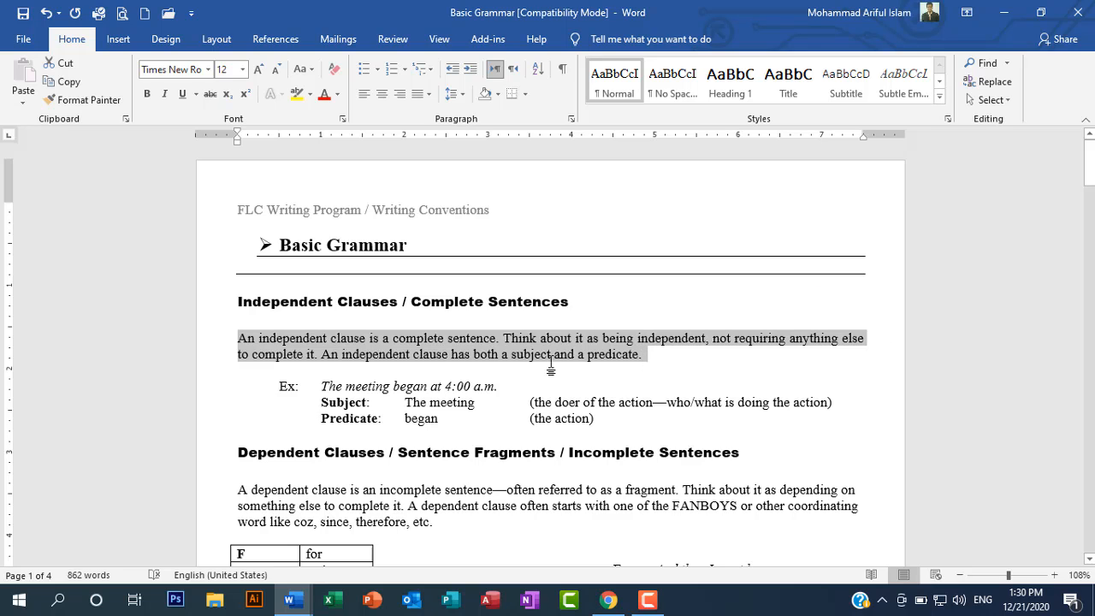
click(464, 100)
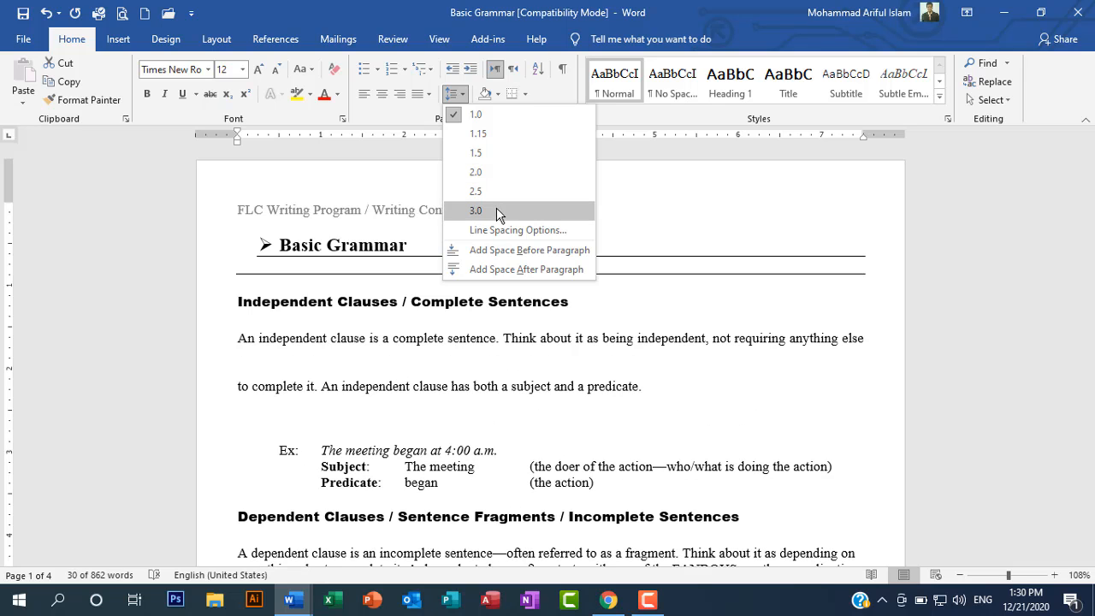
click(496, 211)
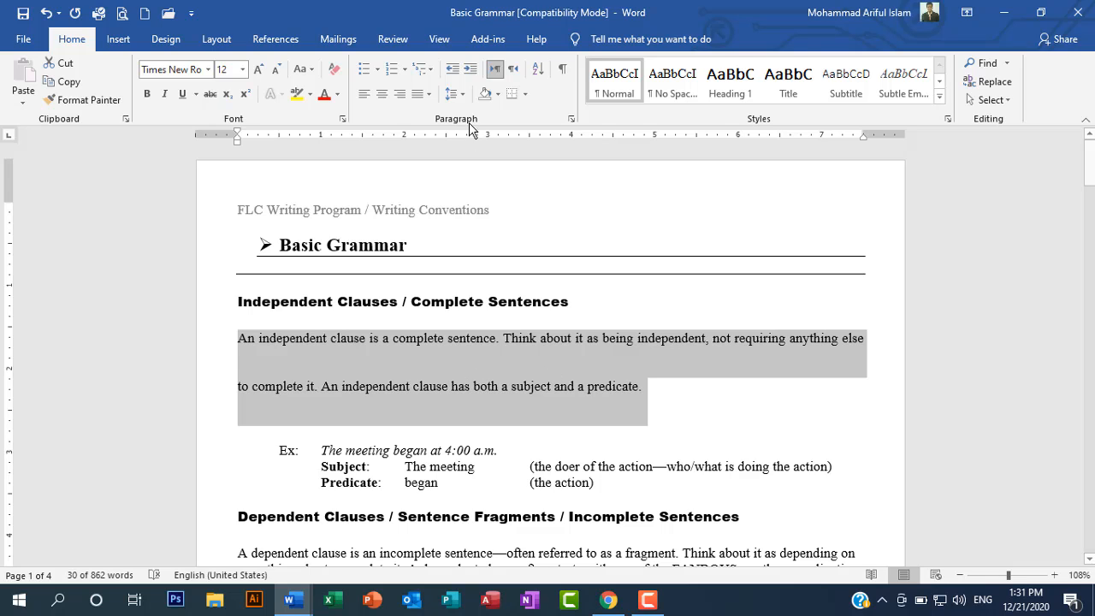
- Set the paragraph under "Independent Clauses / Complete Sentences" to 1.0 line spacing
click(462, 94)
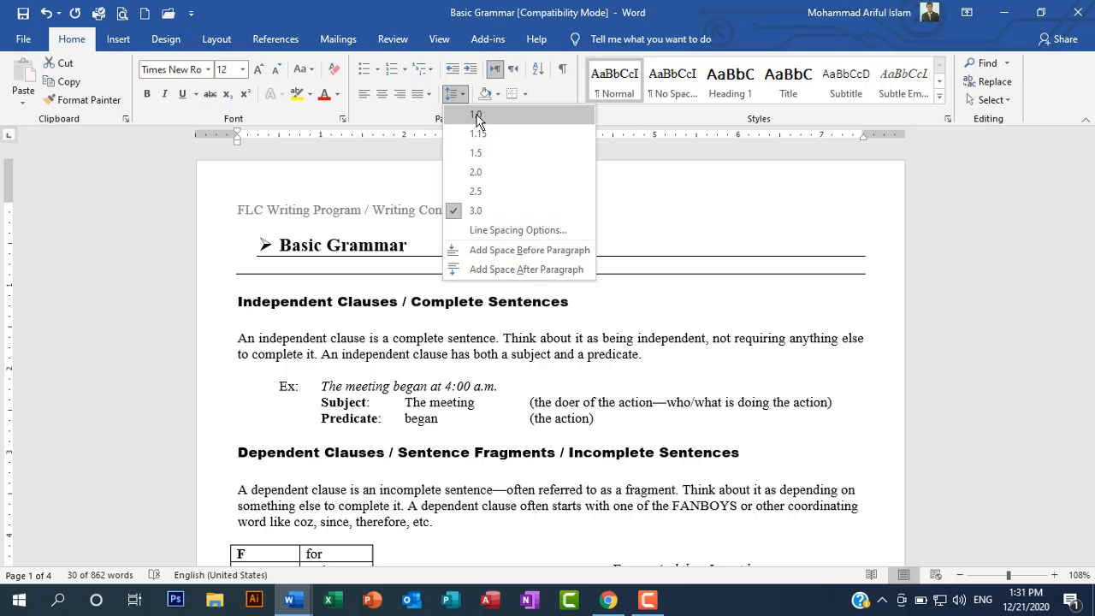
click(476, 117)
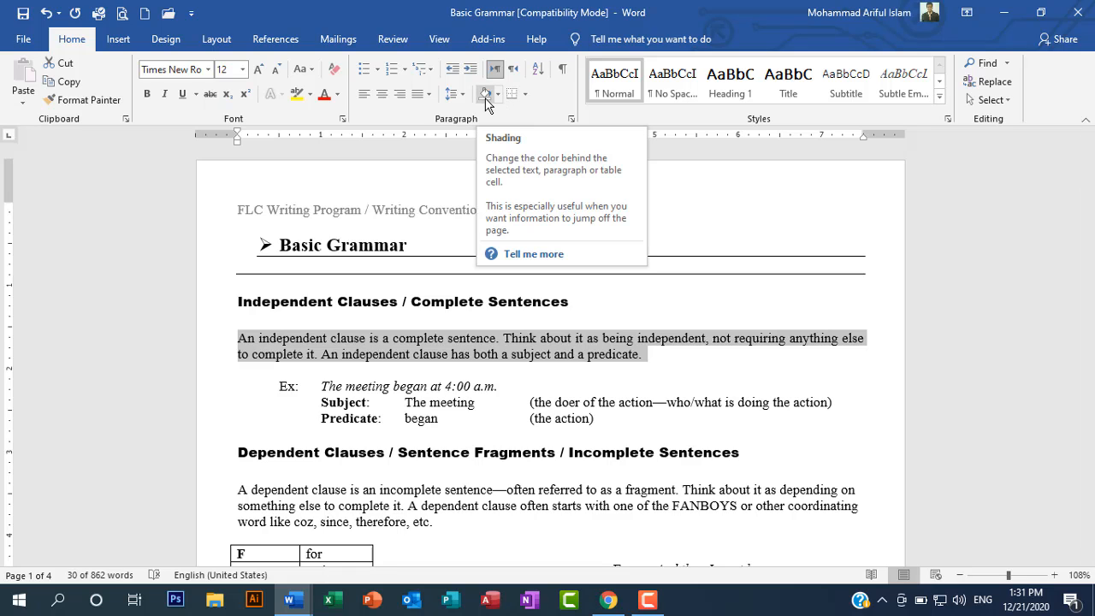
click(390, 346)
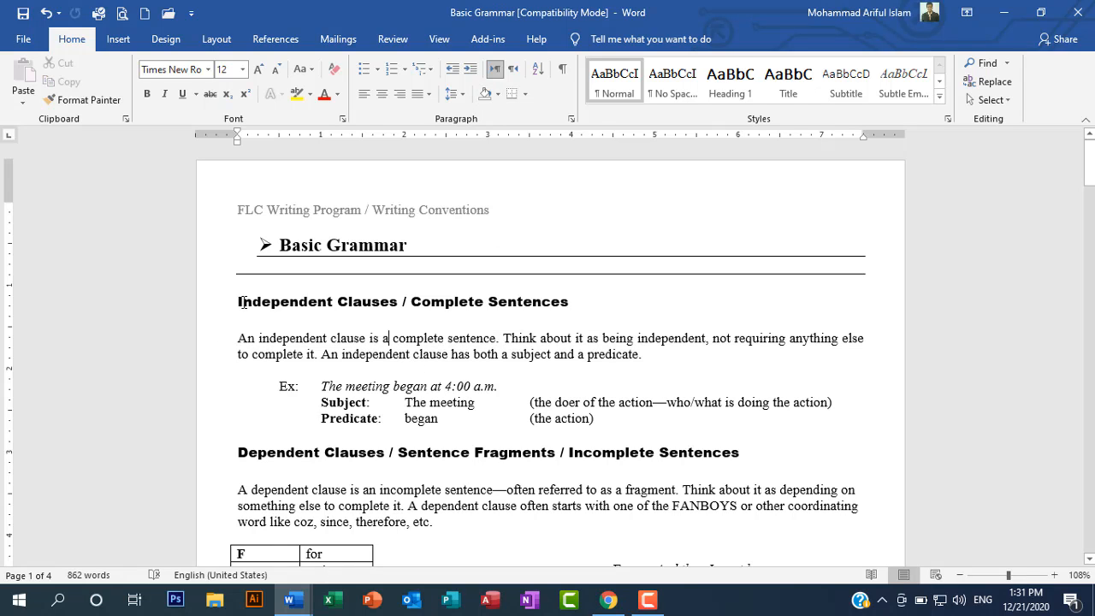
- Shade the "Independent Clauses / Complete Sentences" heading text light orange
drag(238, 301, 578, 302)
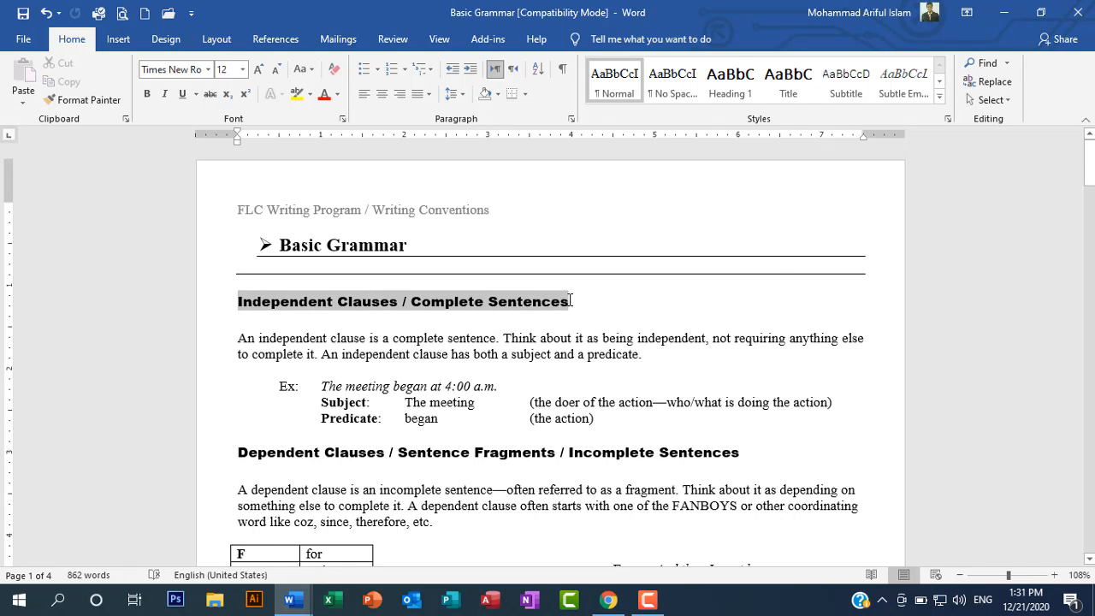
click(498, 94)
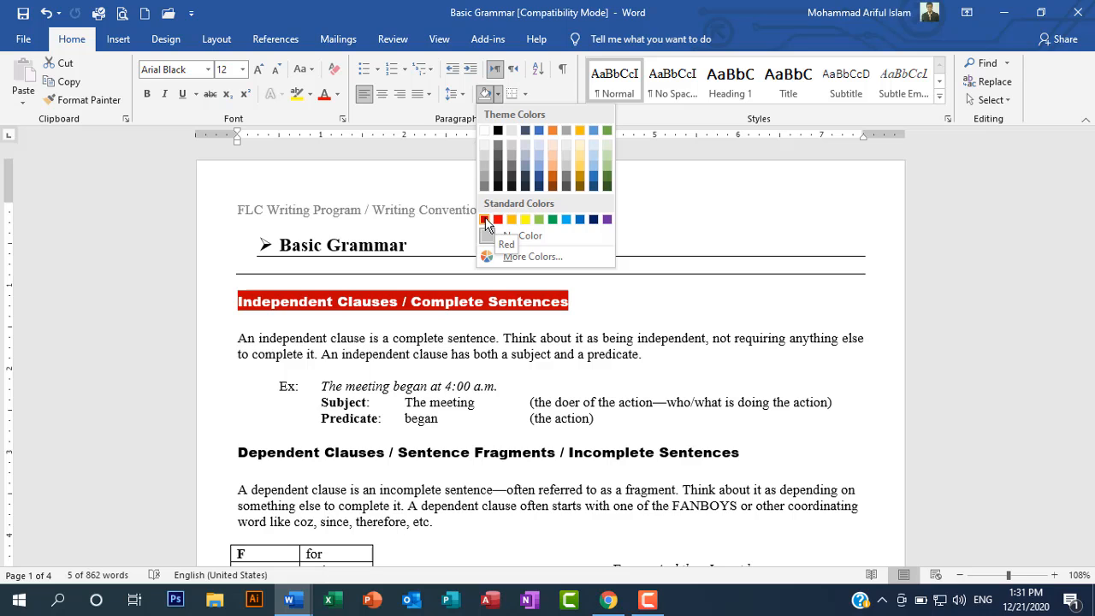
click(553, 163)
click(299, 317)
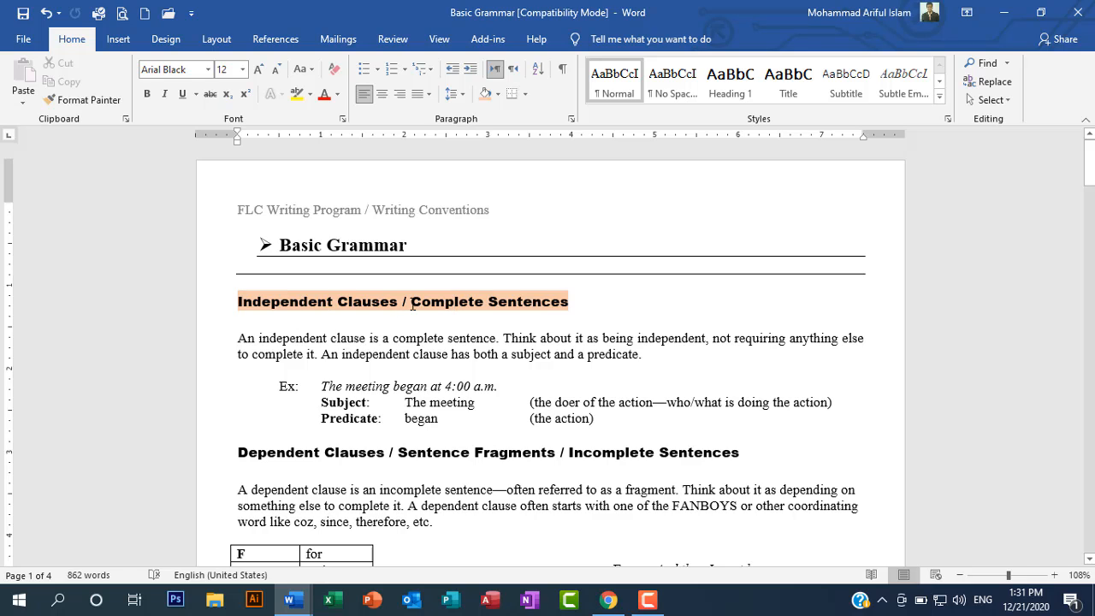
- Try to clear the shading of the "Independent Clauses / Complete Sentences" heading by choosing No Color
click(526, 94)
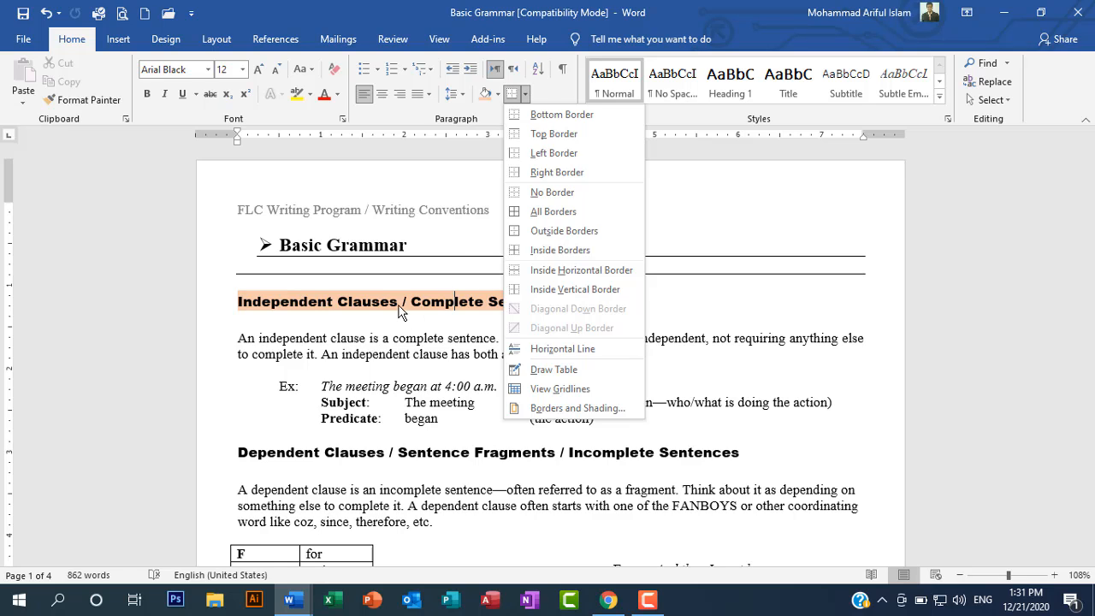
click(362, 315)
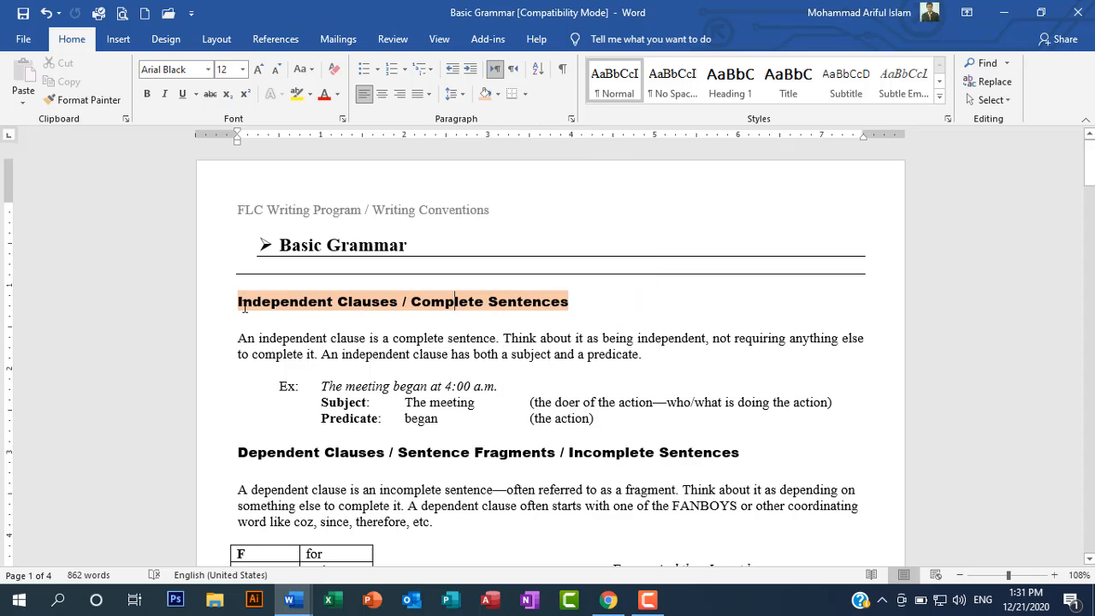
drag(239, 304, 575, 303)
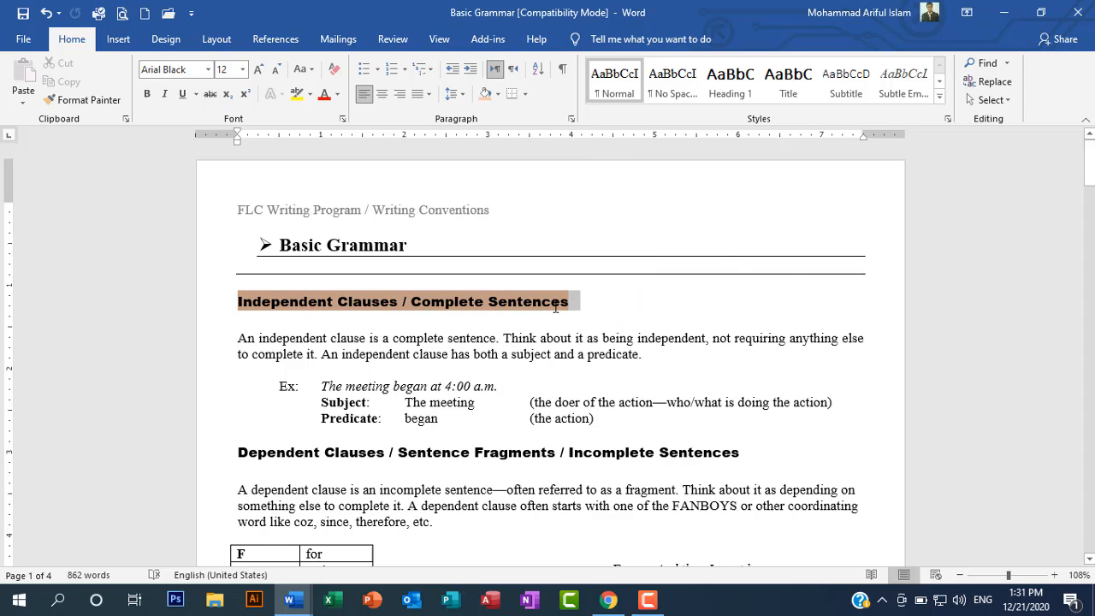
click(498, 94)
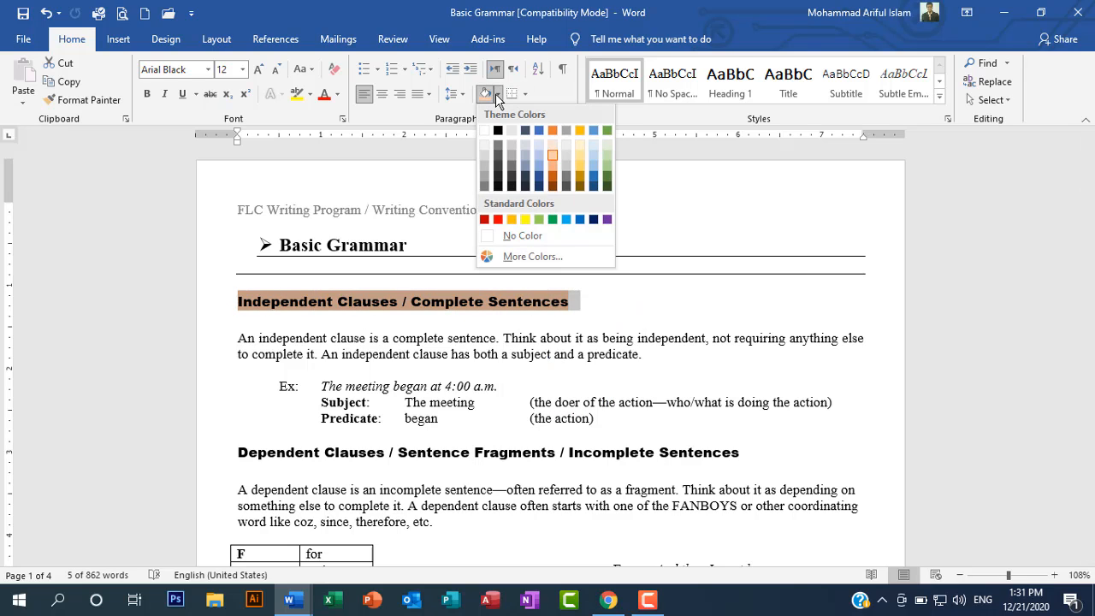
click(505, 235)
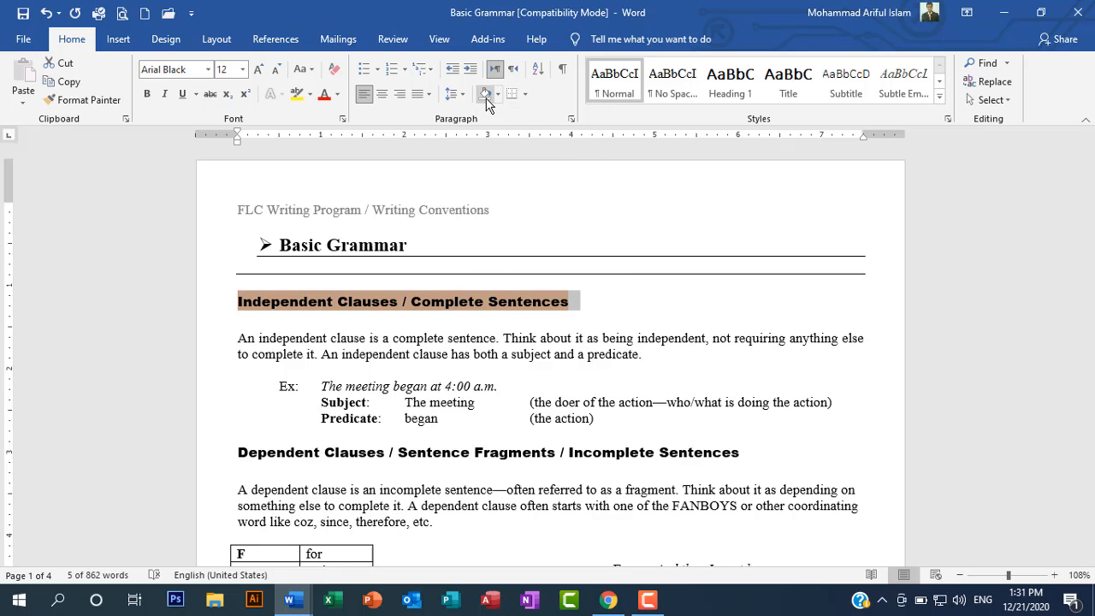
click(466, 316)
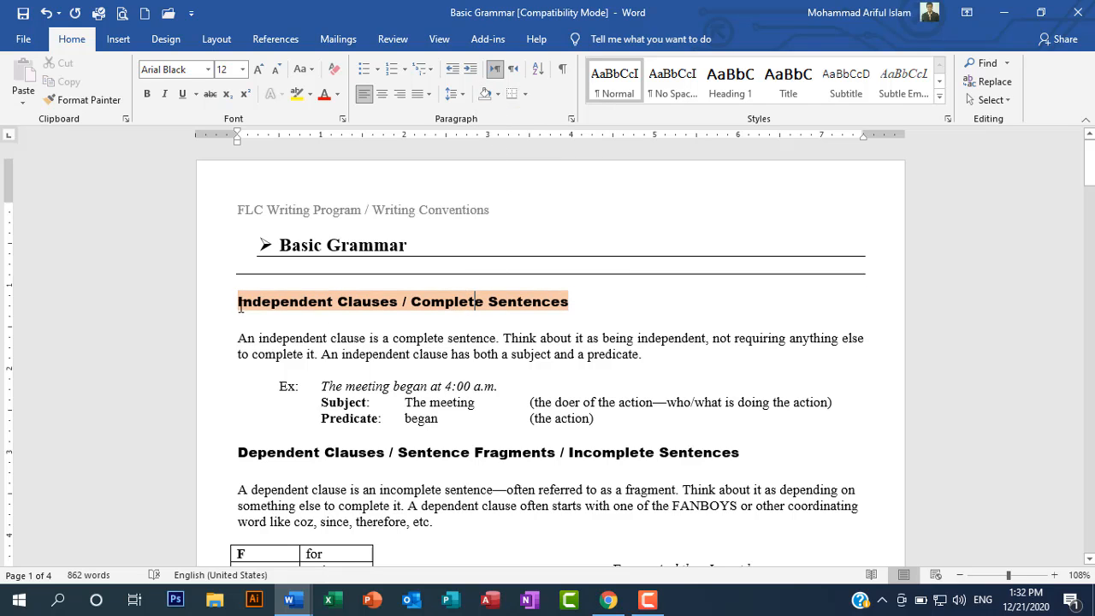
- Look through the shading colors for the heading again, and undo its light orange shading
drag(257, 304, 581, 302)
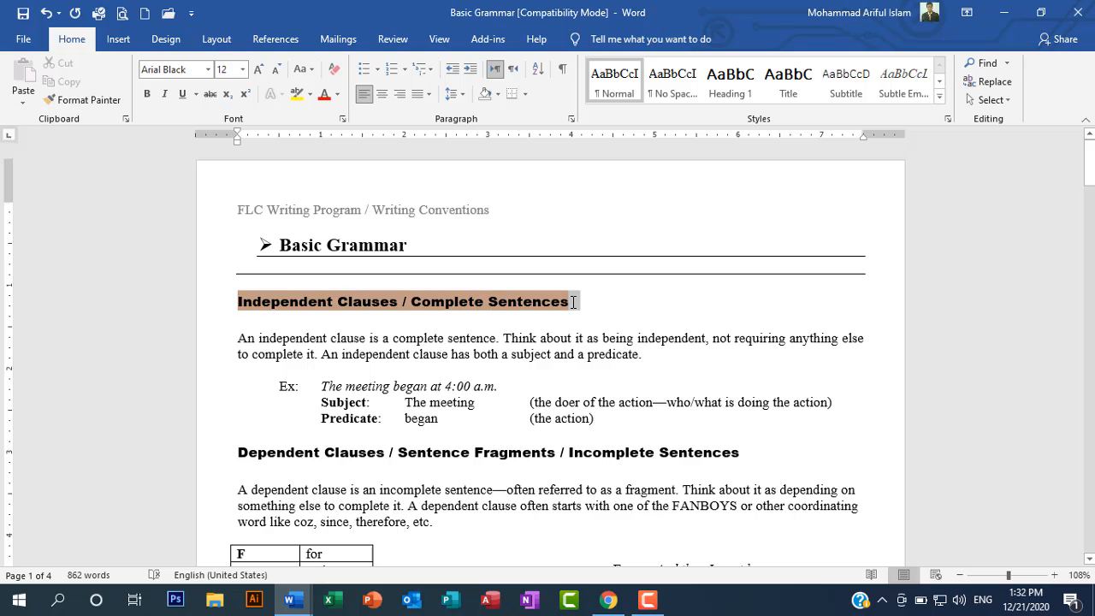
click(497, 94)
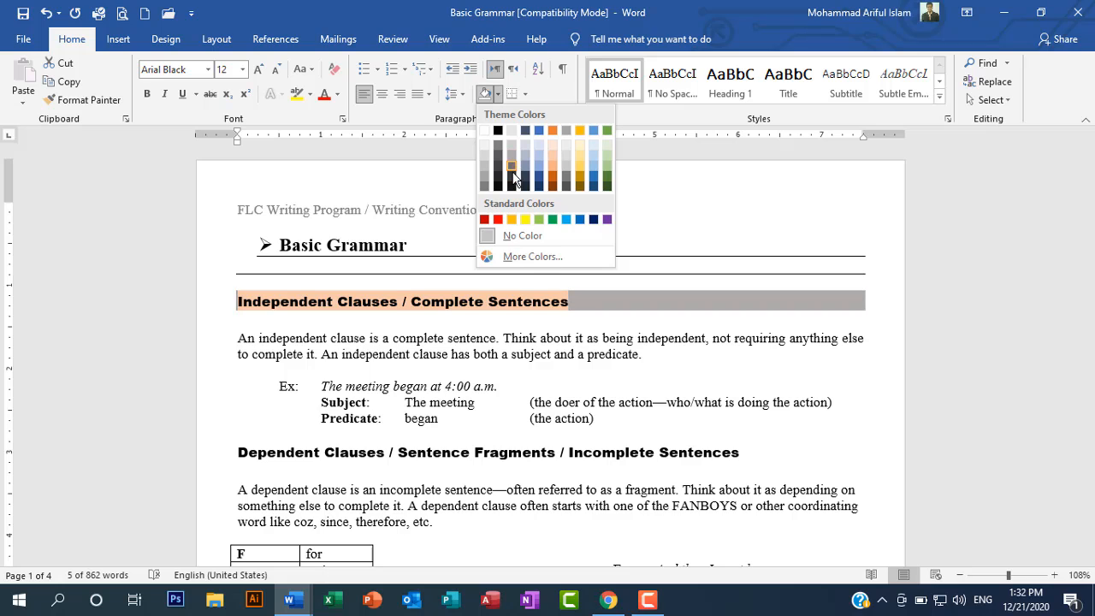
click(497, 94)
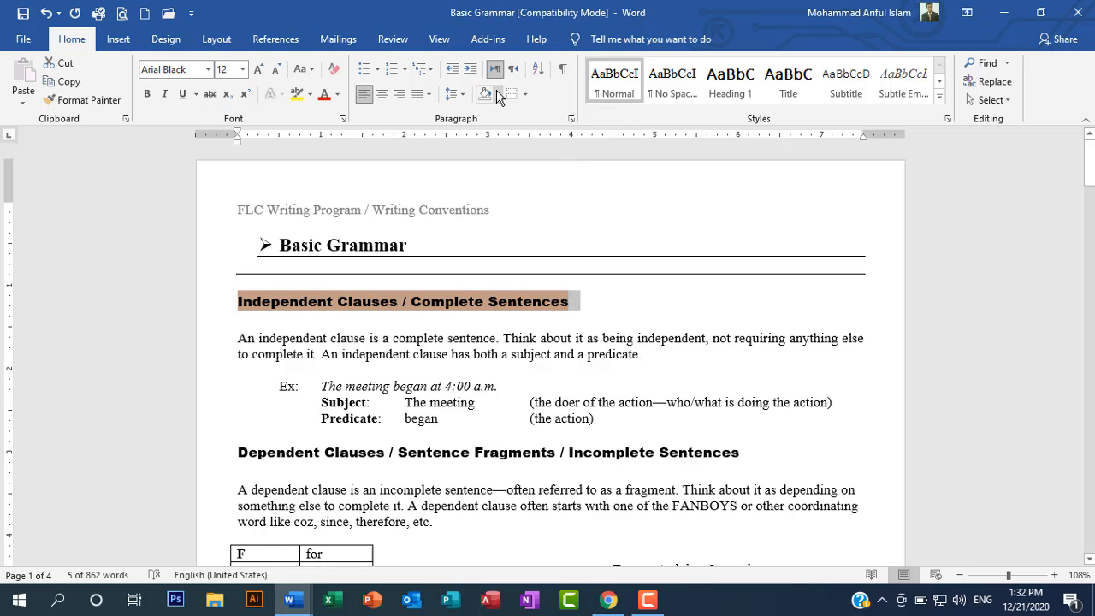
click(47, 13)
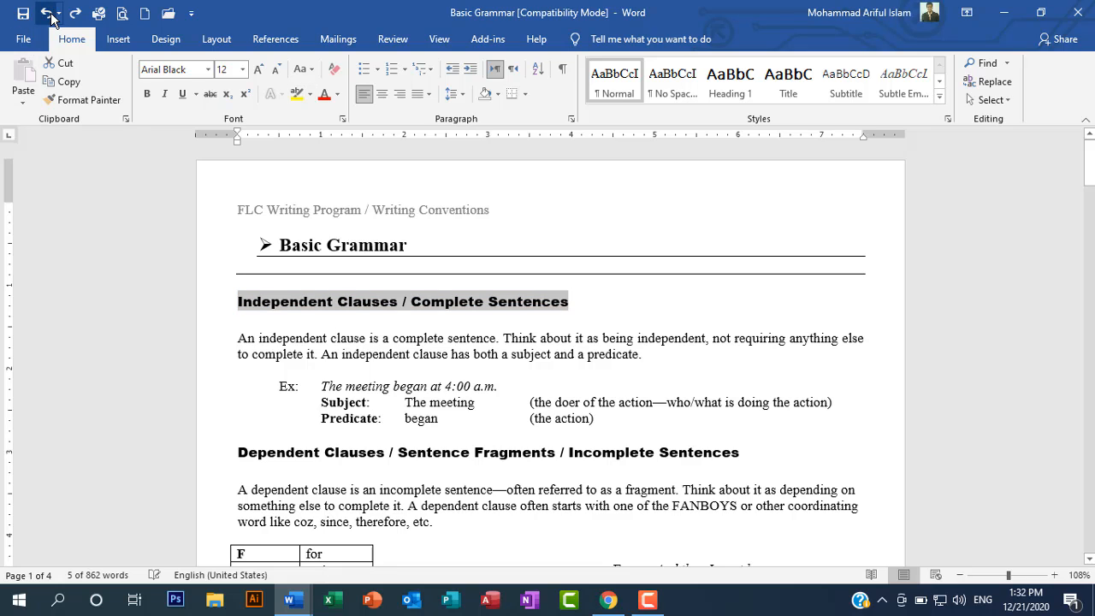
click(331, 303)
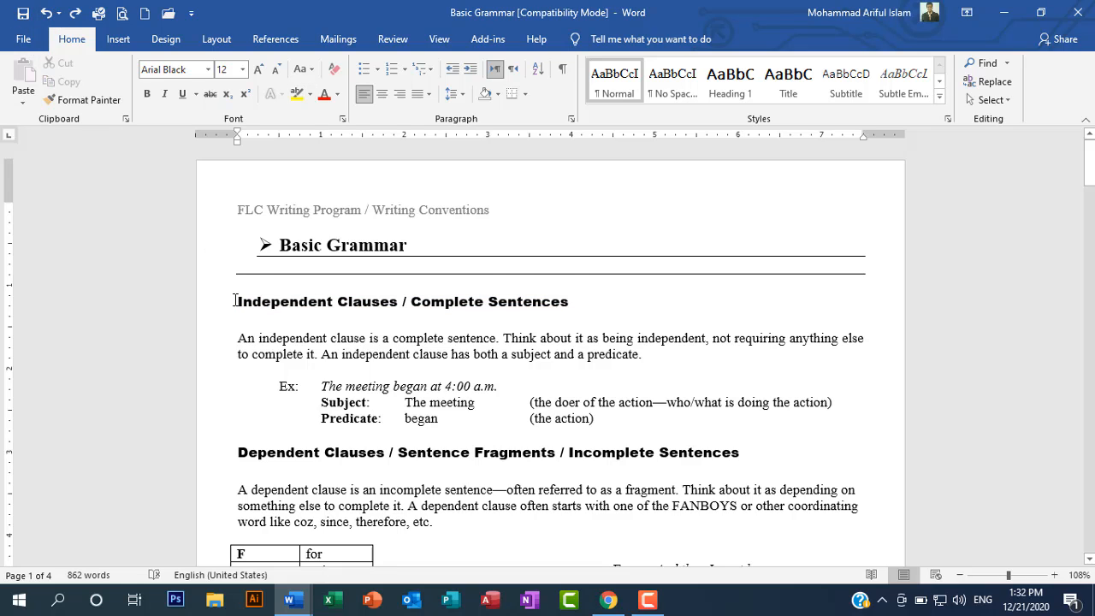
- Apply the Bottom Border option to the "Independent Clauses / Complete Sentences" heading text, and undo it
drag(233, 301, 575, 301)
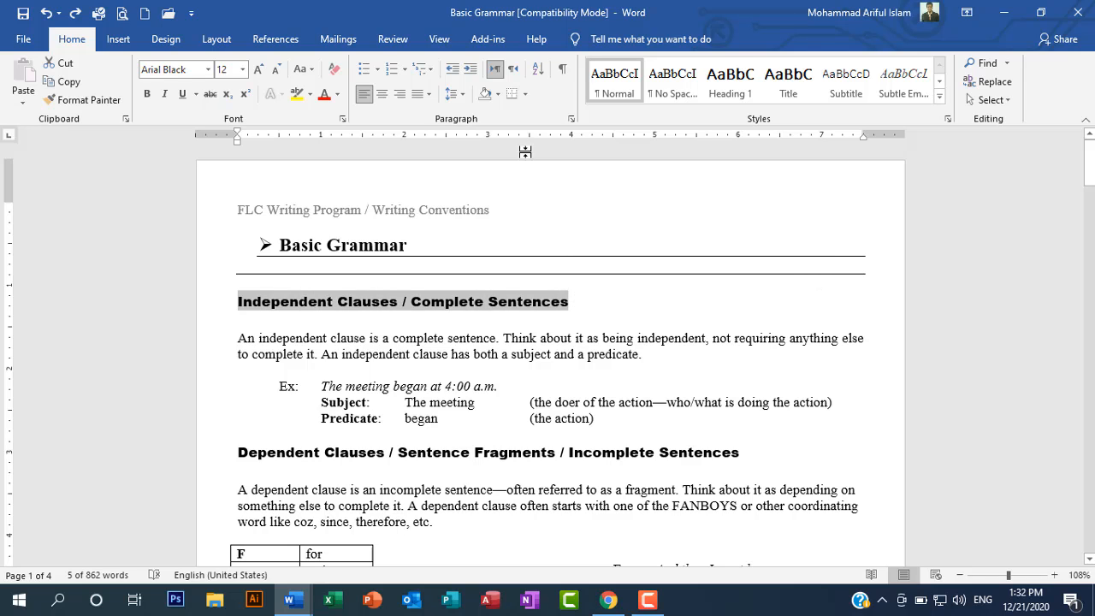
click(527, 94)
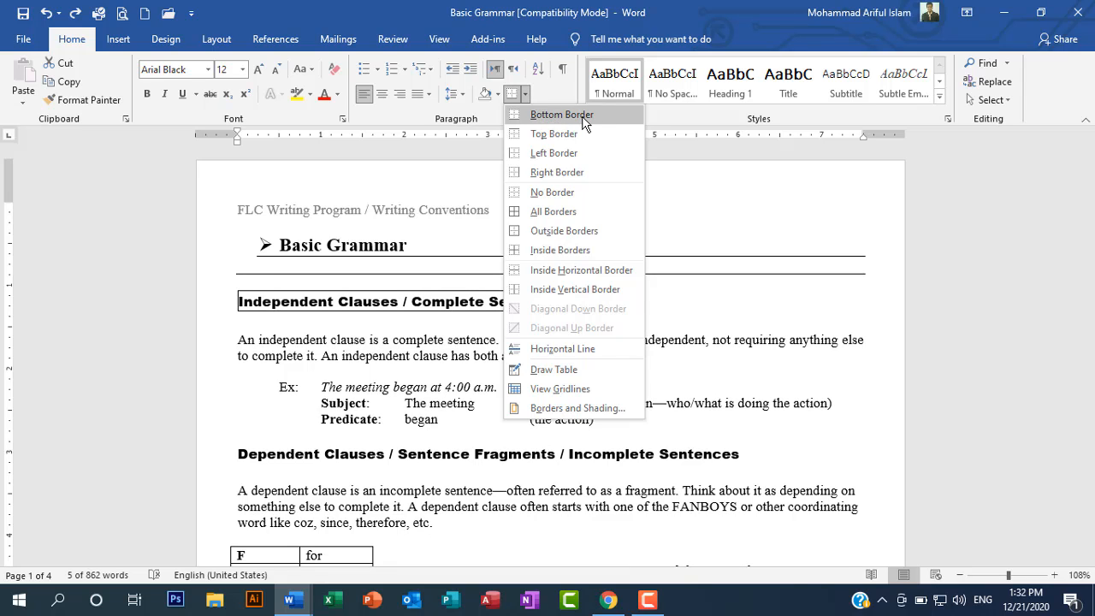
click(585, 120)
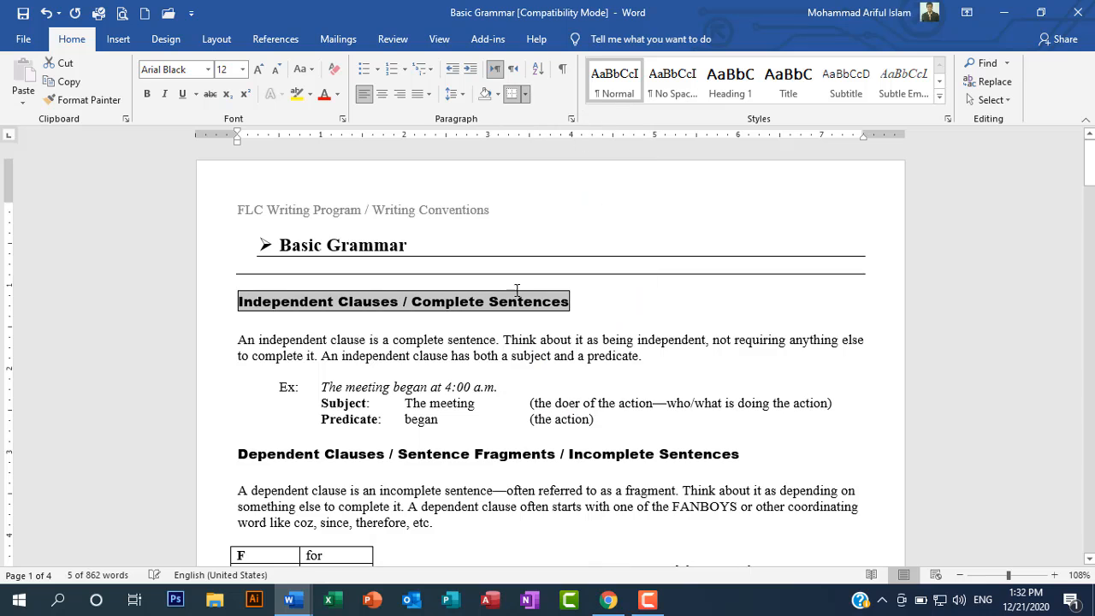
click(429, 317)
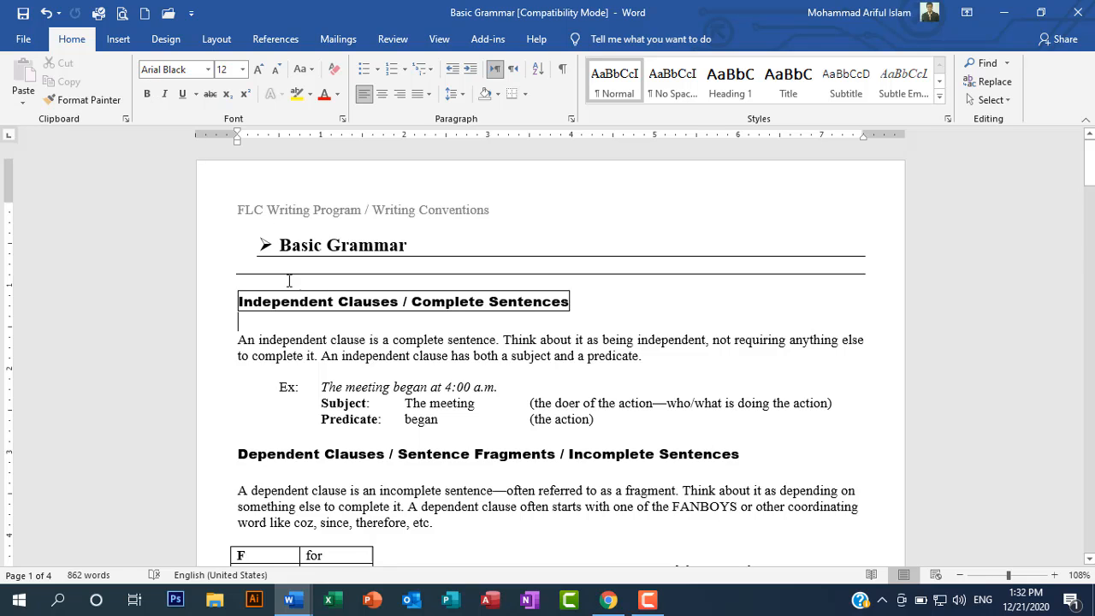
click(44, 13)
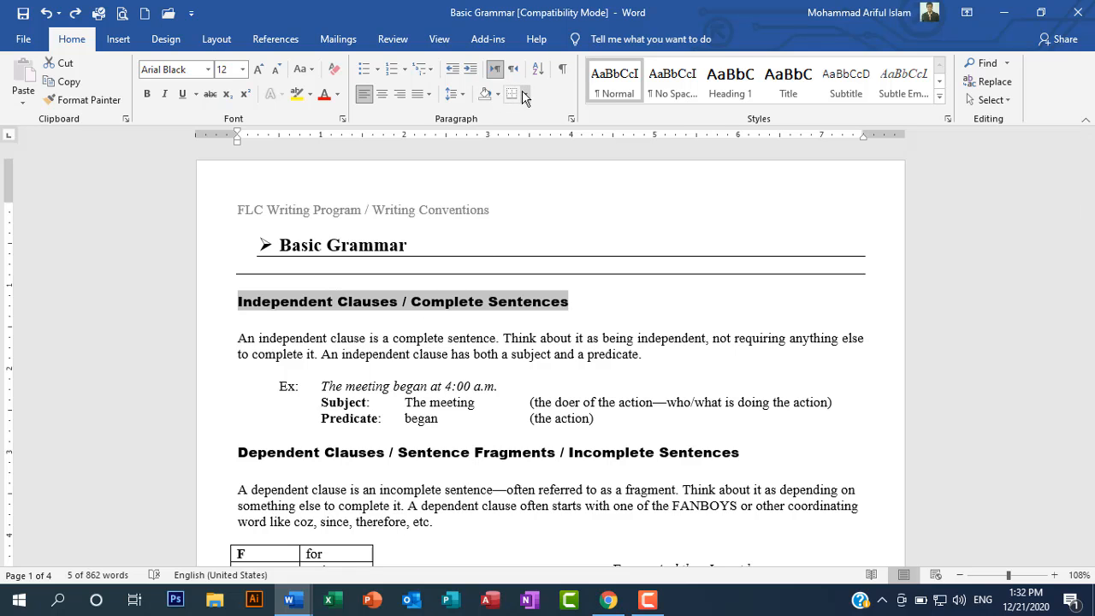
- Try out the Bottom Border option on the whole FANBOYS table under "Dependent Clauses"
click(525, 95)
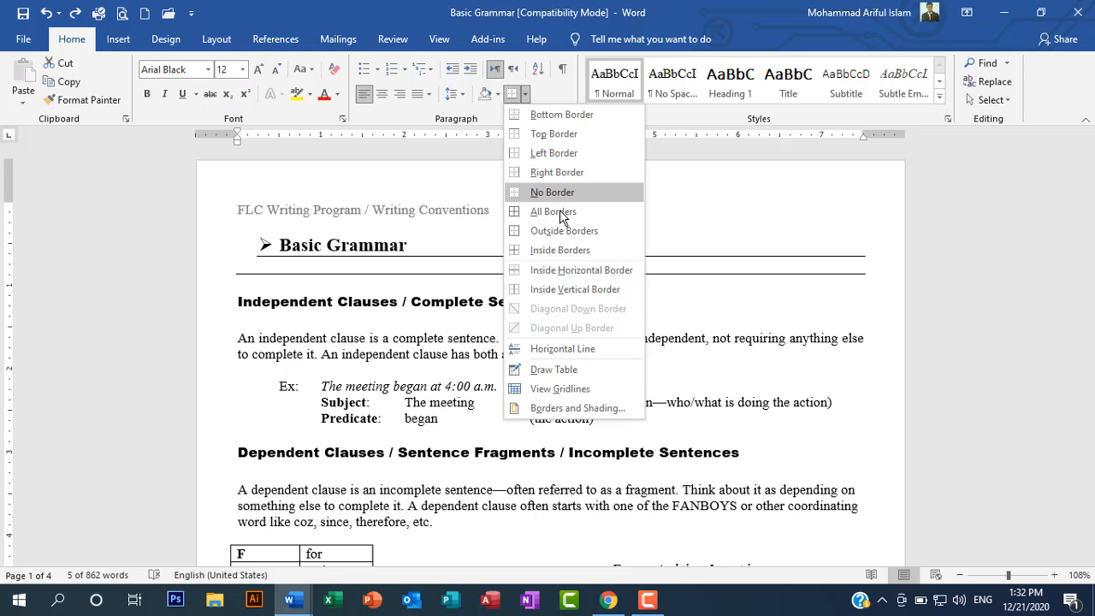
scroll(420, 445, down, 5)
click(420, 441)
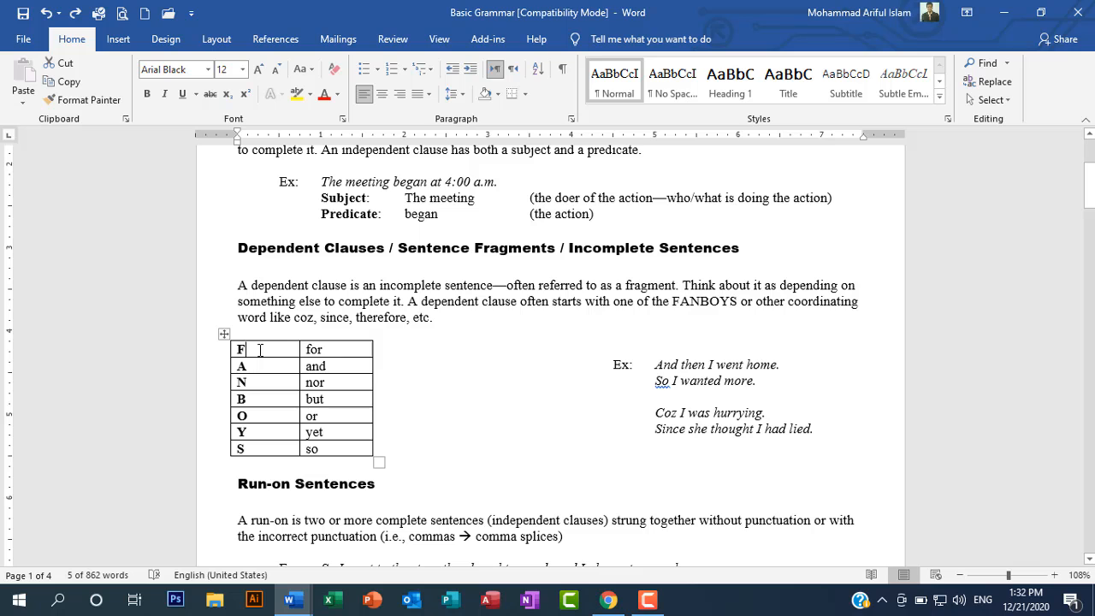
drag(260, 350, 347, 447)
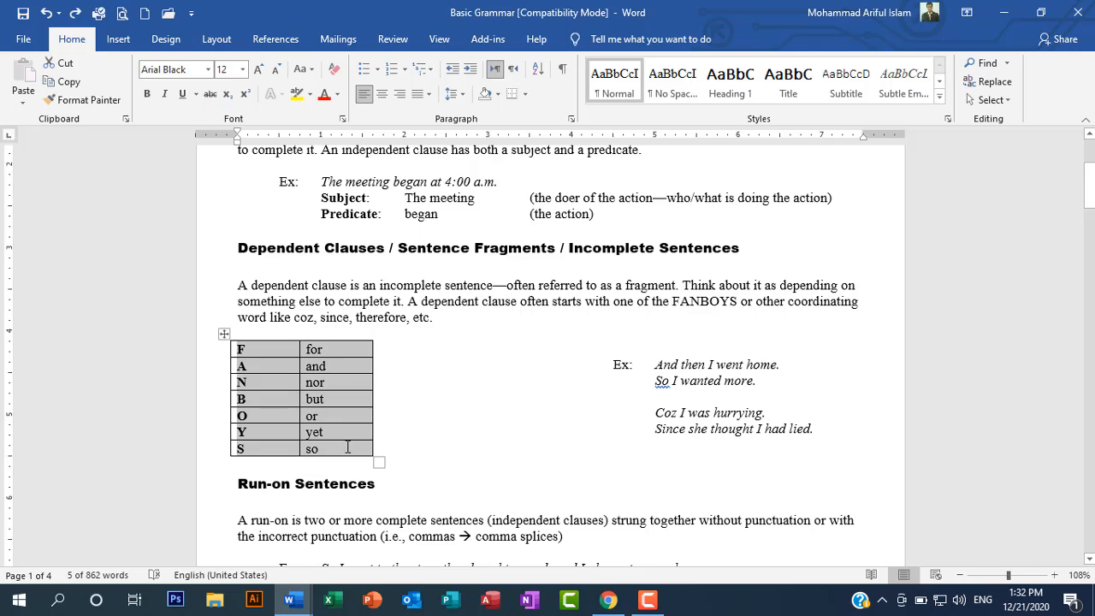
click(526, 95)
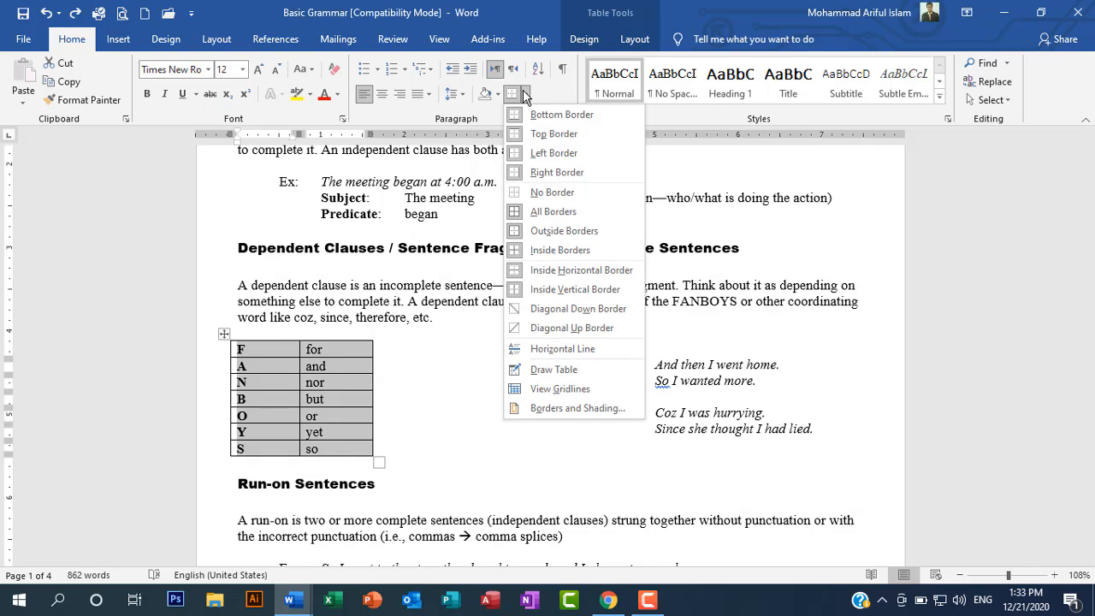
click(548, 120)
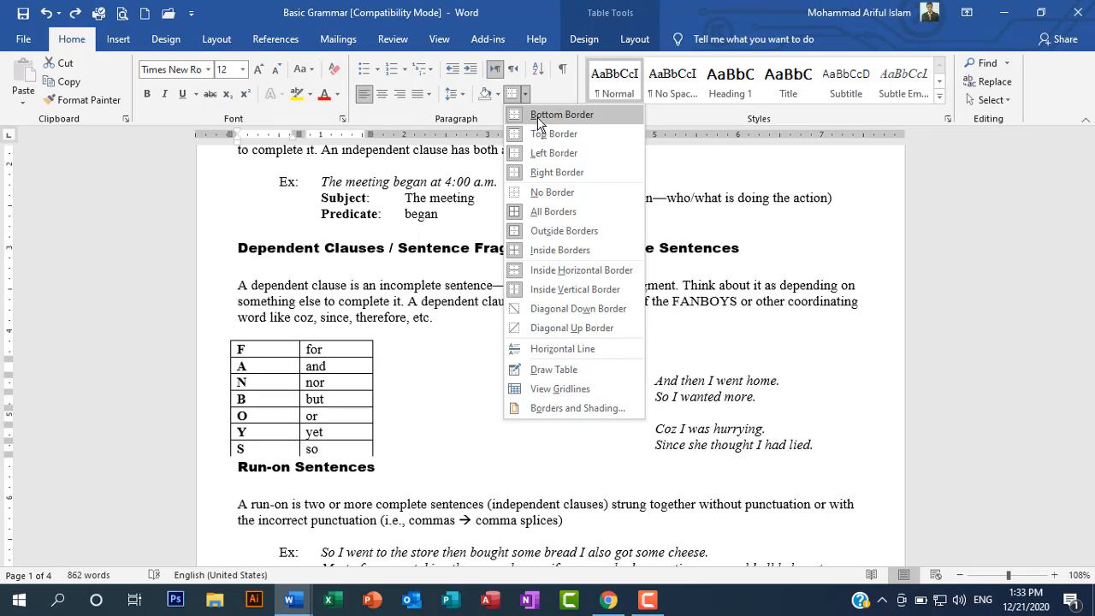
click(257, 395)
click(227, 344)
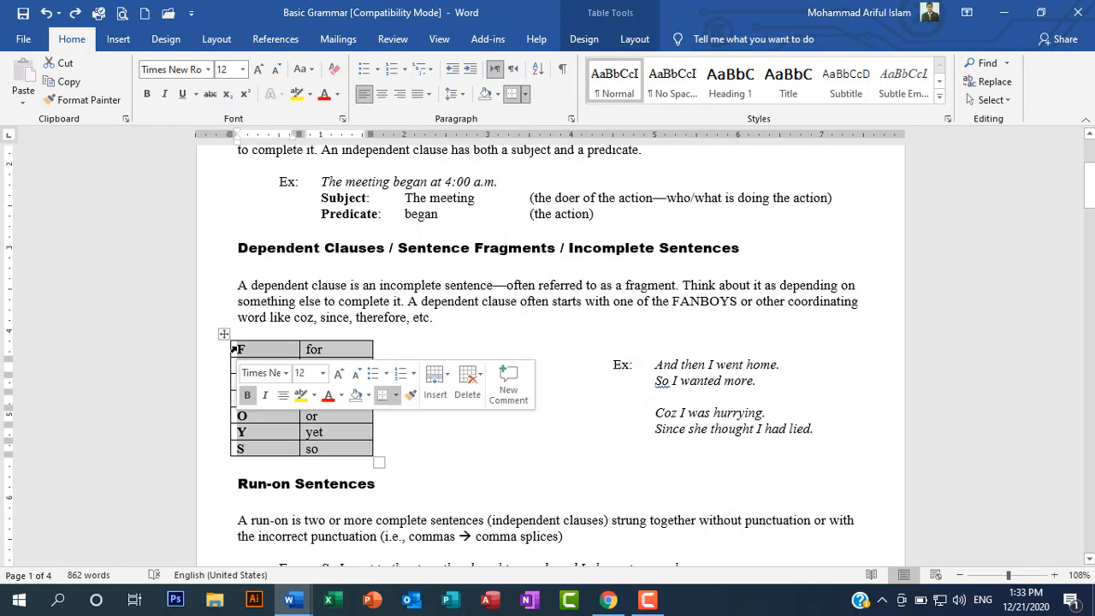
- Remove all borders from the first row ("F", "for") of the FANBOYS table
click(241, 350)
drag(241, 350, 361, 349)
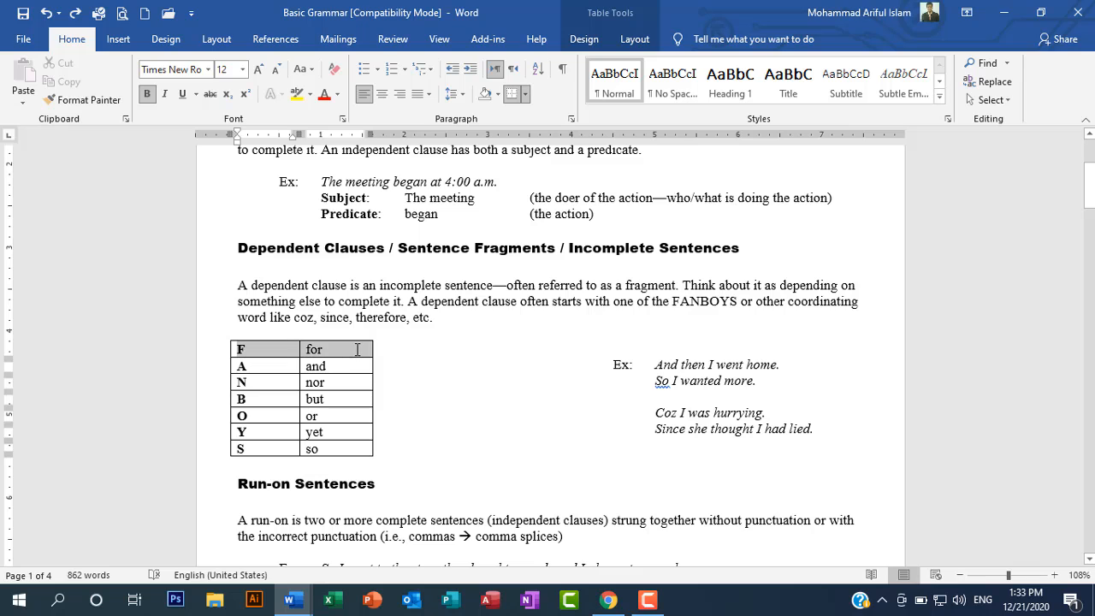
click(526, 94)
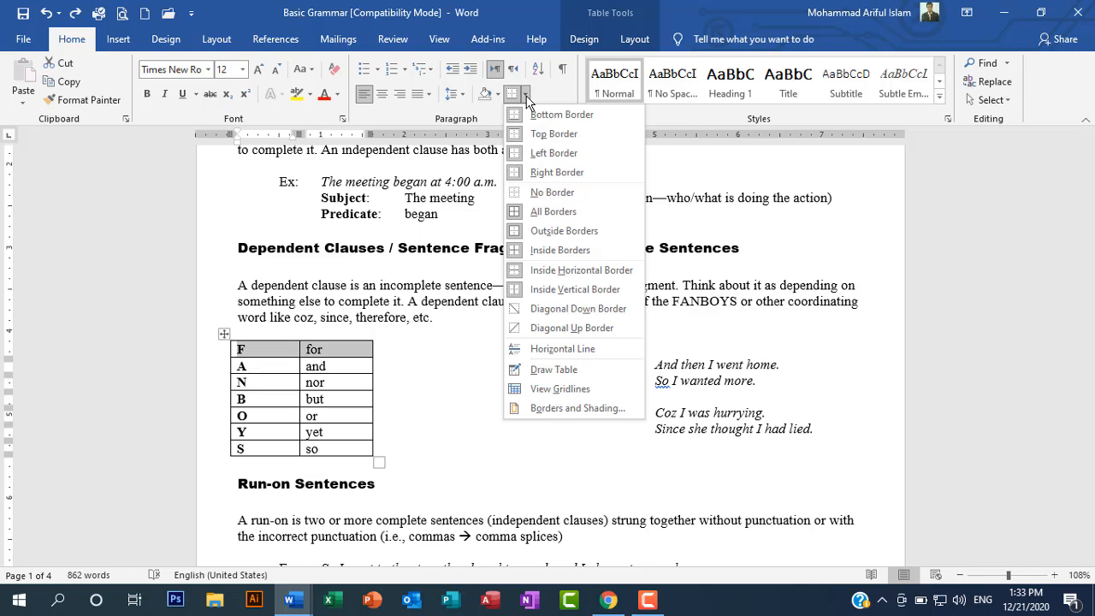
click(533, 190)
click(356, 391)
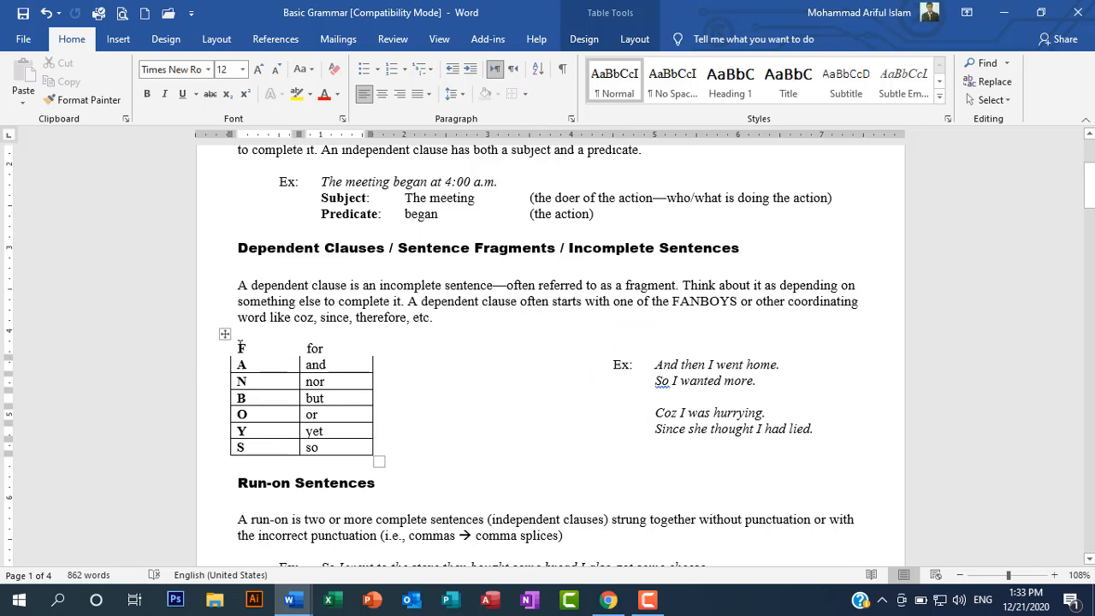
- Add a bottom border to the first row of the FANBOYS table
drag(241, 344, 349, 349)
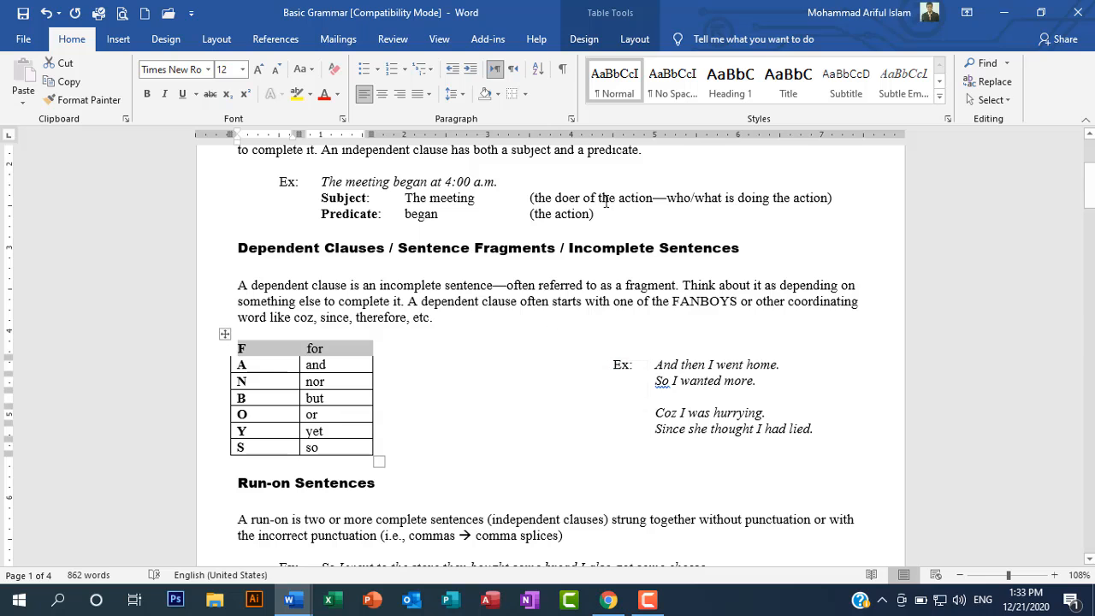
click(525, 94)
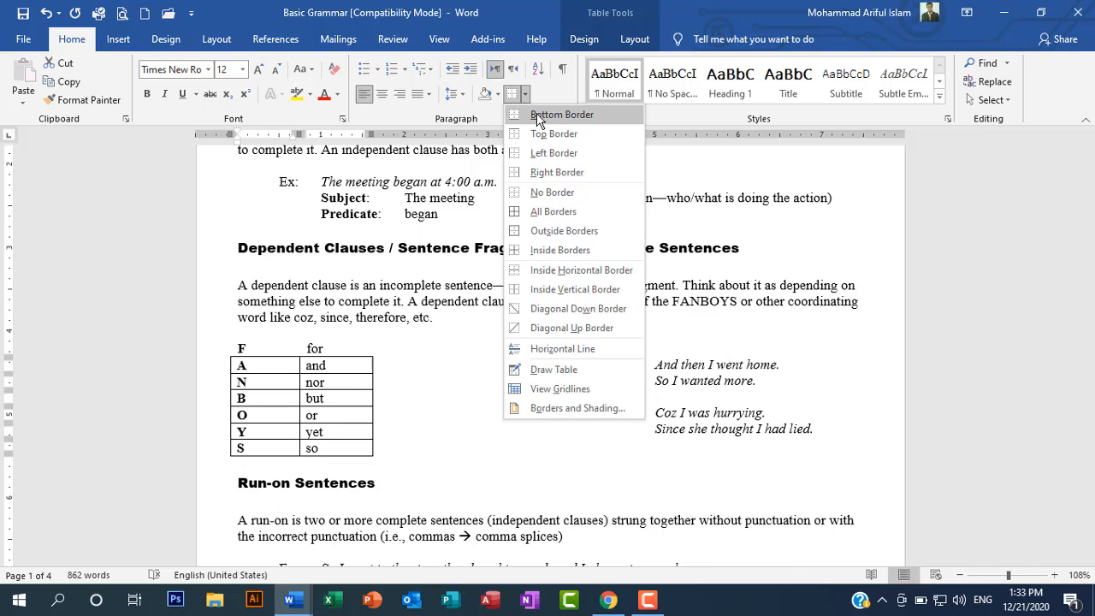
click(551, 192)
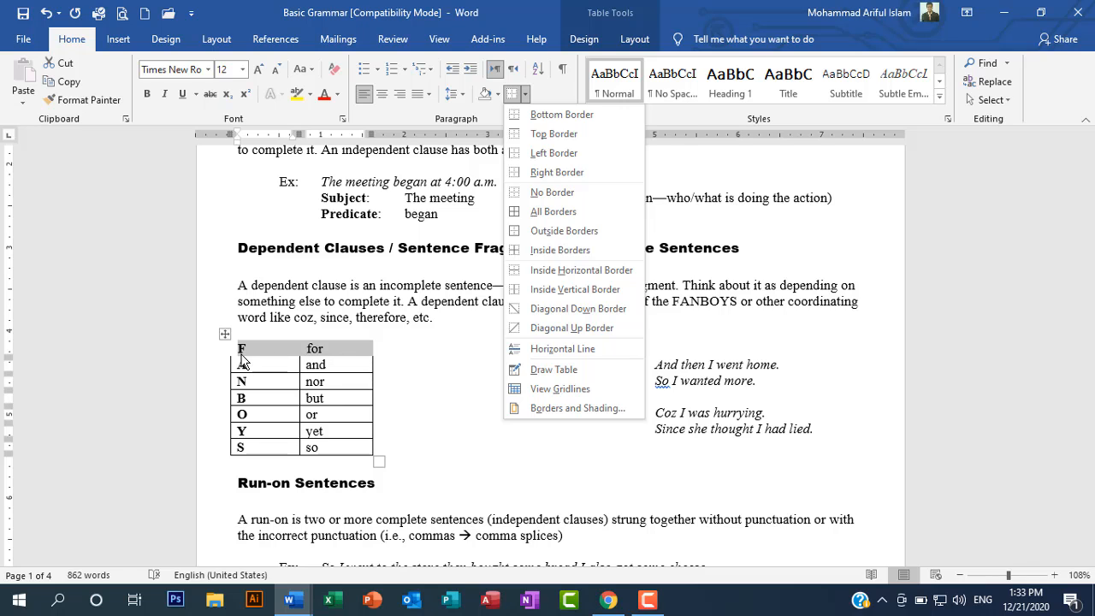
click(556, 115)
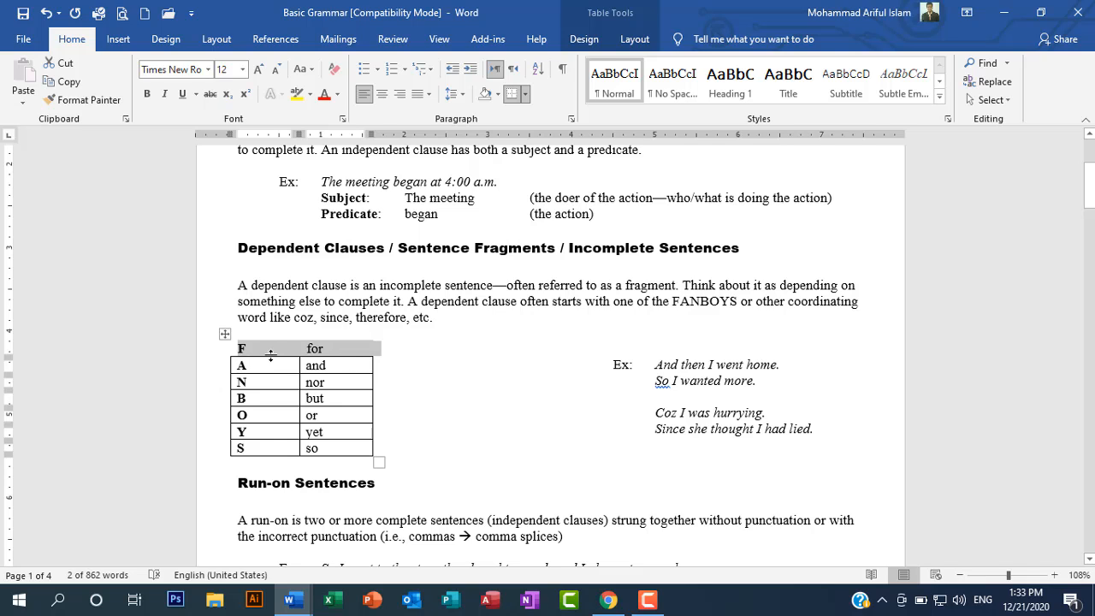
- Add a top border and a left border to the first row ("F", "for") of the FANBOYS table
click(525, 94)
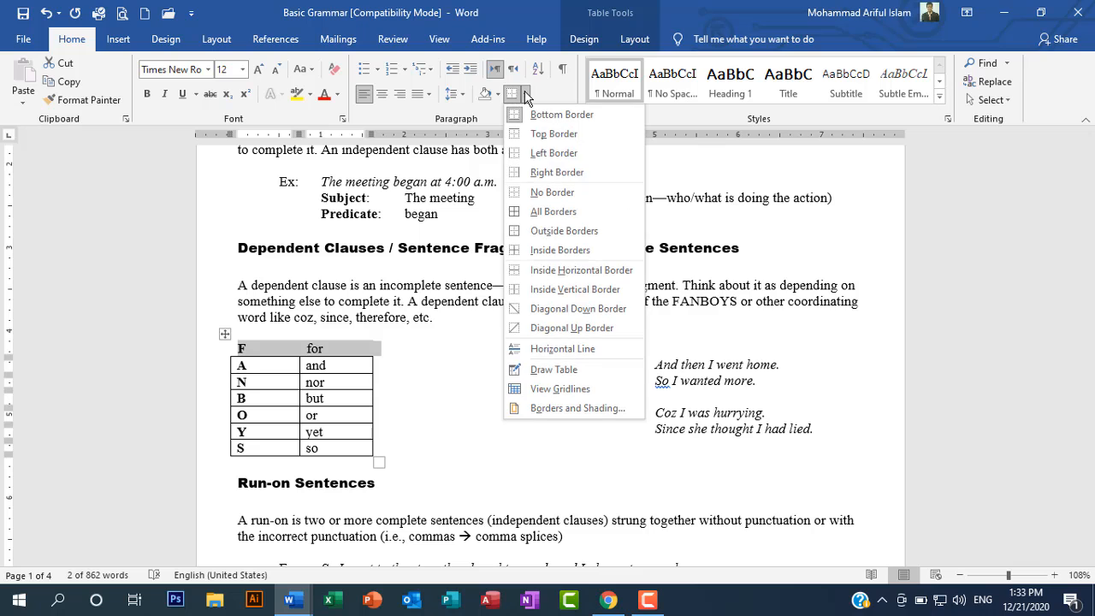
click(542, 137)
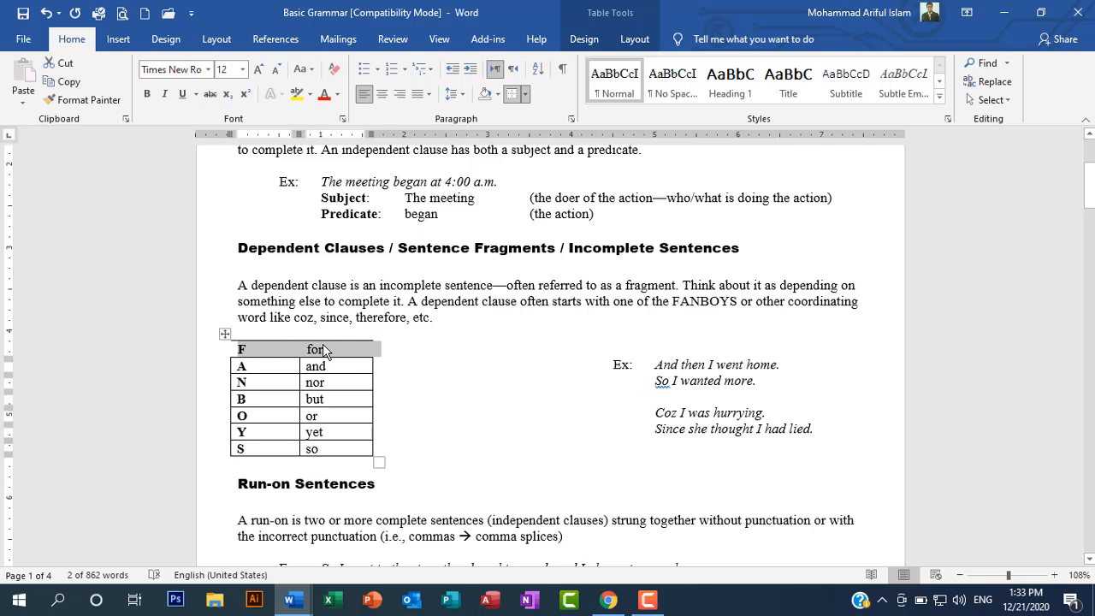
click(350, 348)
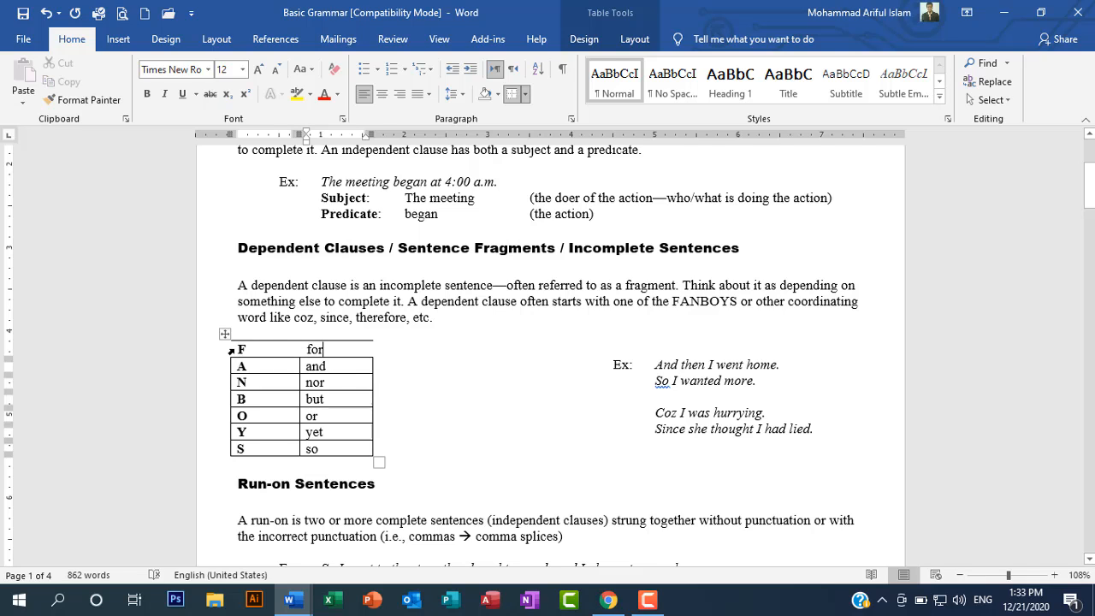
click(231, 351)
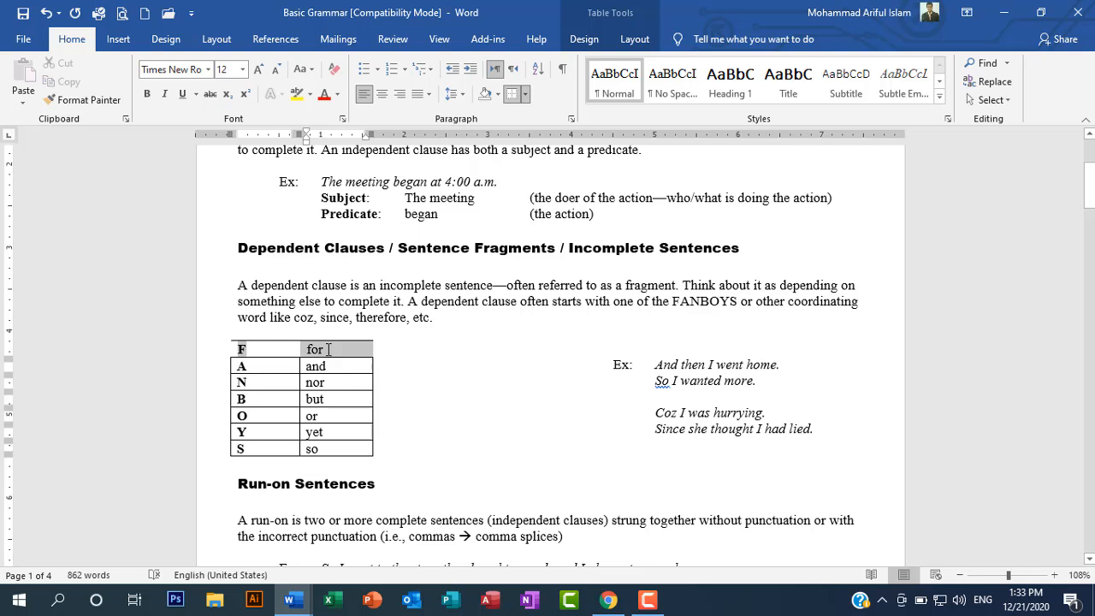
click(525, 94)
click(539, 165)
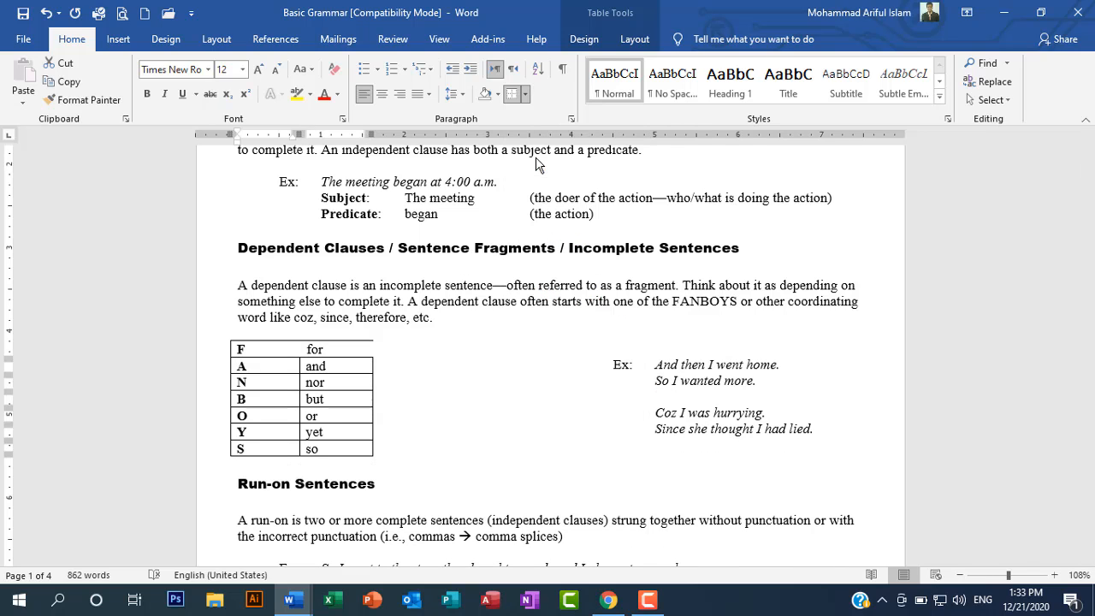
- Add a right border to the first row of the FANBOYS table
click(231, 352)
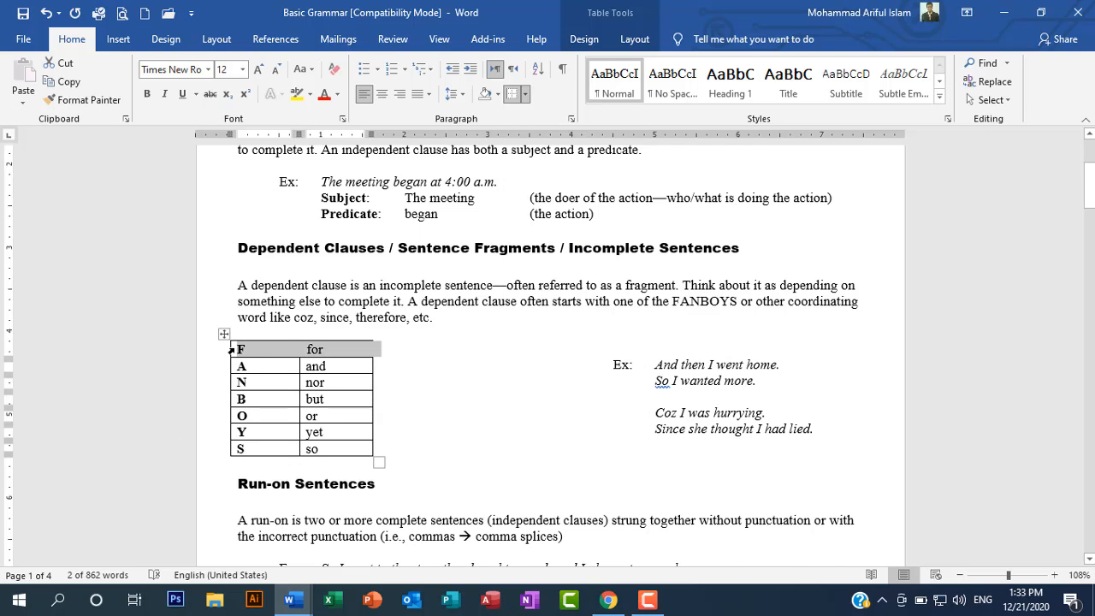
click(526, 94)
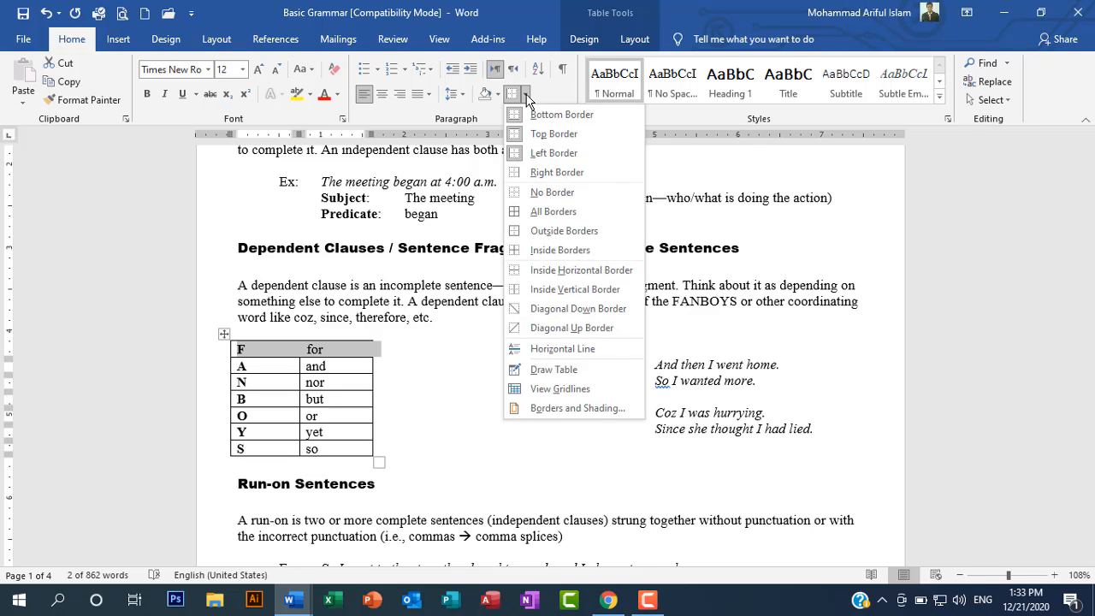
click(534, 173)
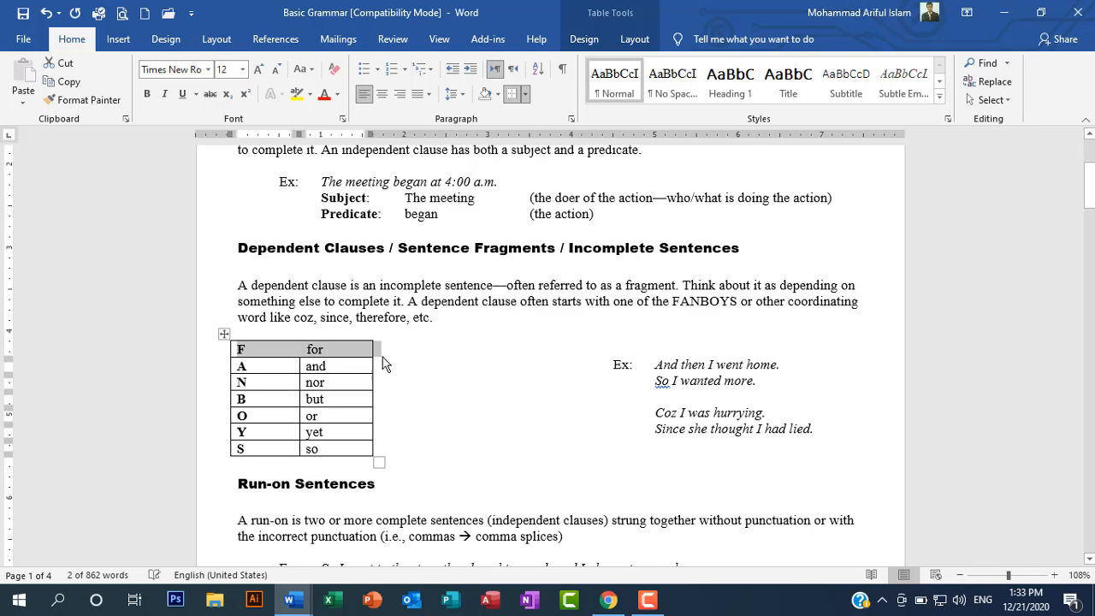
- Apply No Border to the first row of the FANBOYS table
mouse_move(225, 360)
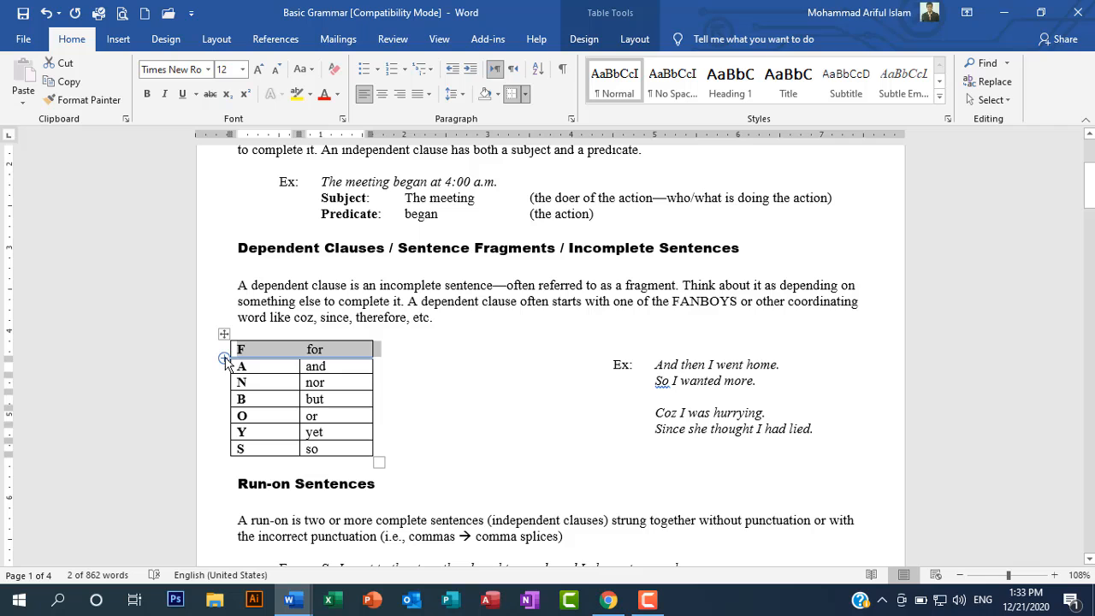
click(527, 94)
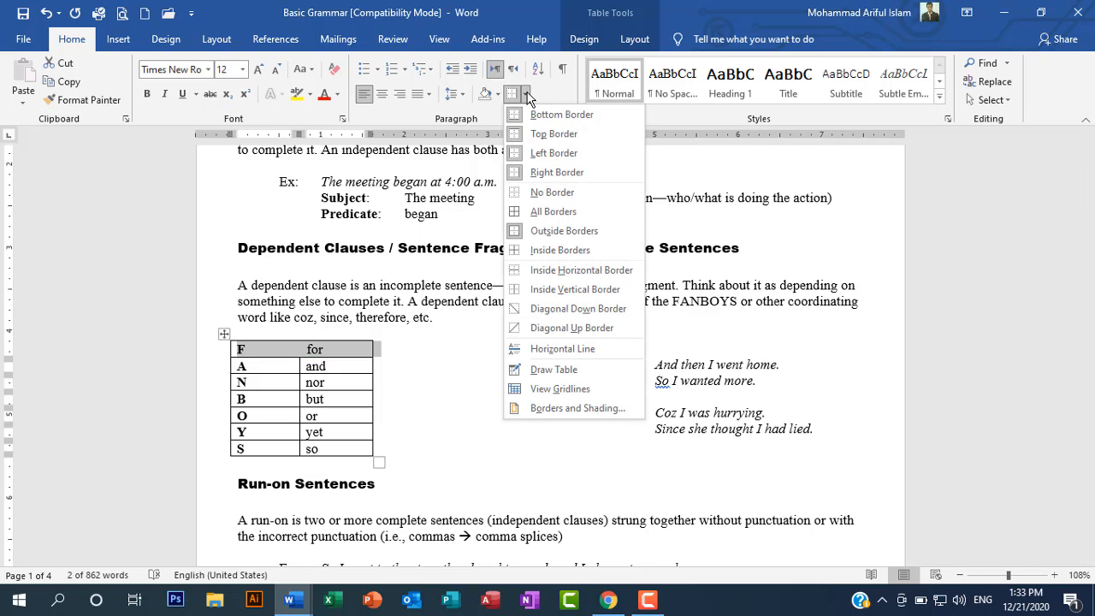
click(547, 193)
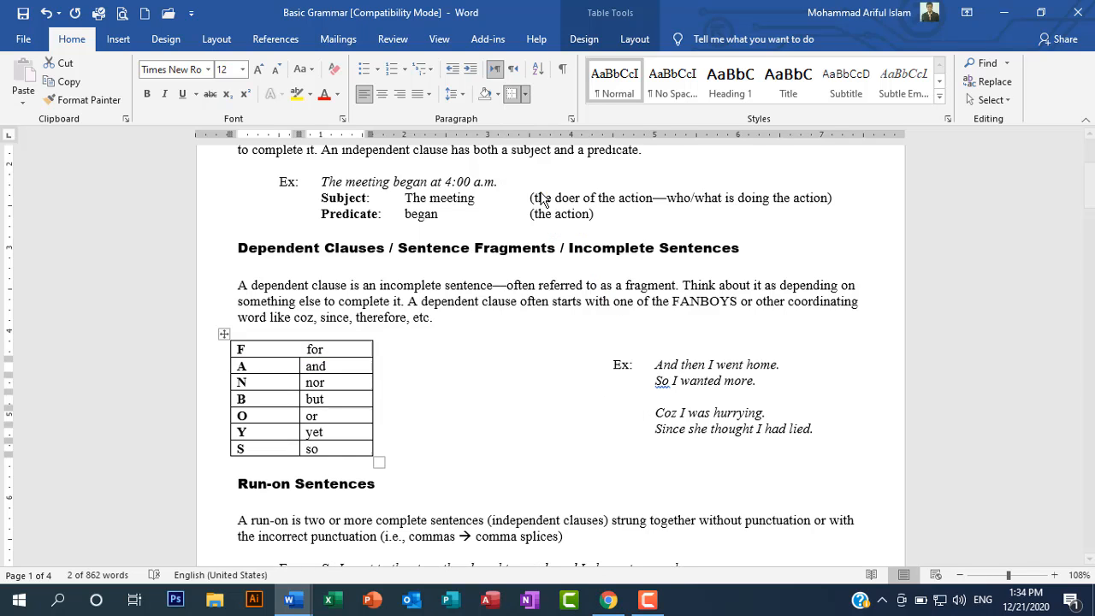
click(357, 350)
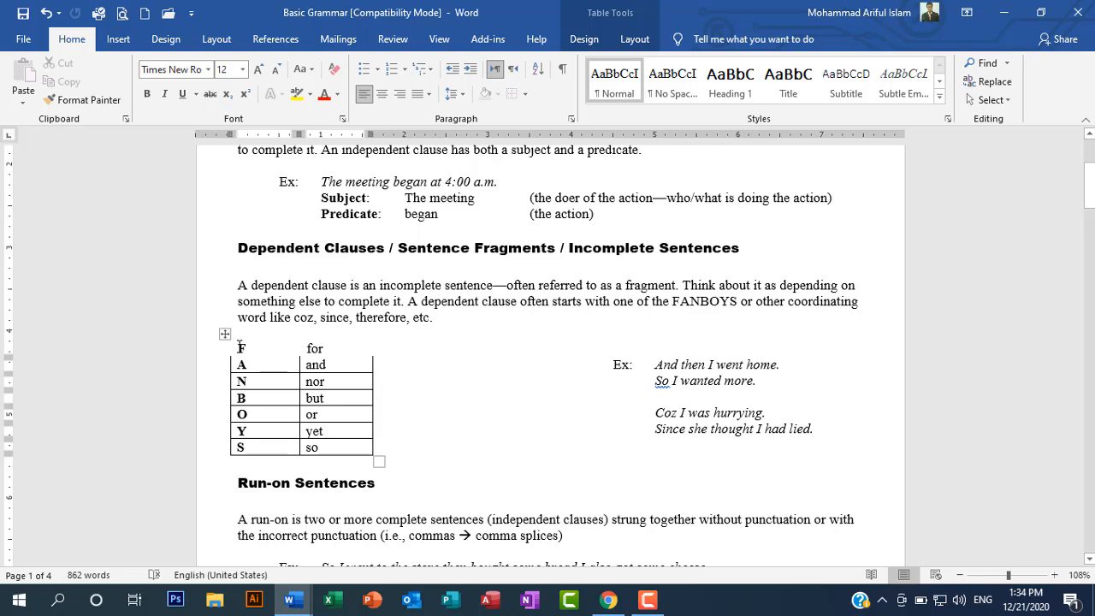
- Apply All Borders to the first two rows ("F" and "A") of the FANBOYS table
drag(241, 346, 334, 368)
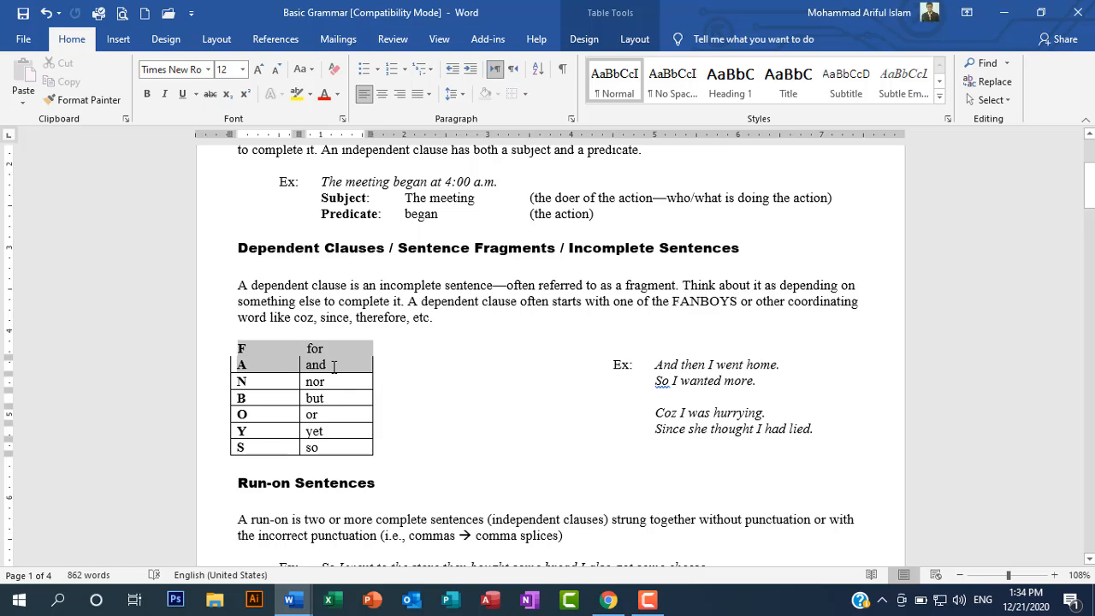
click(525, 96)
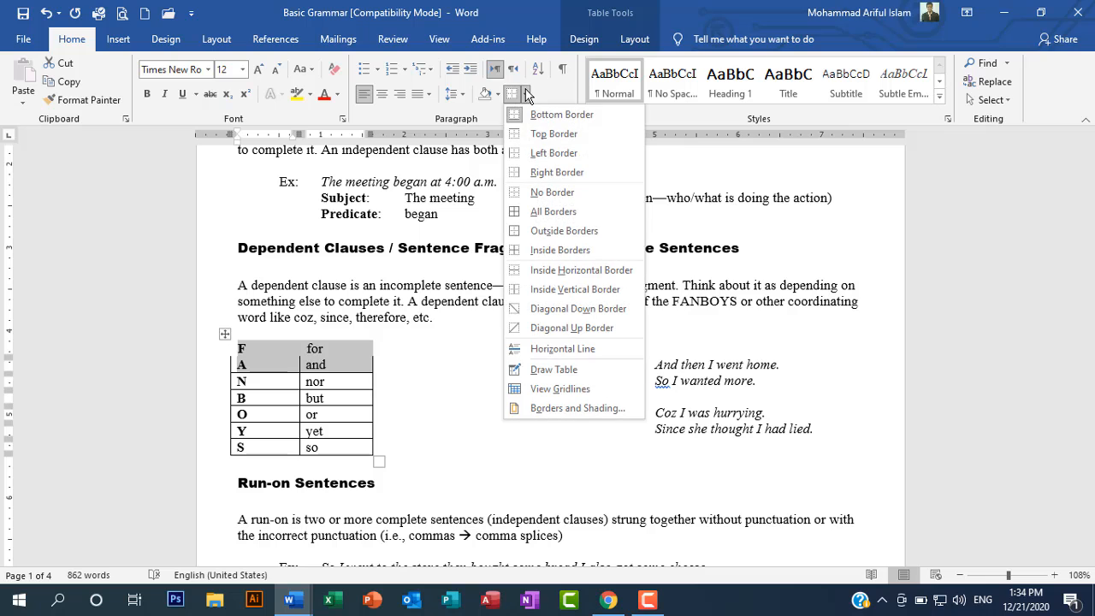
click(543, 211)
click(475, 384)
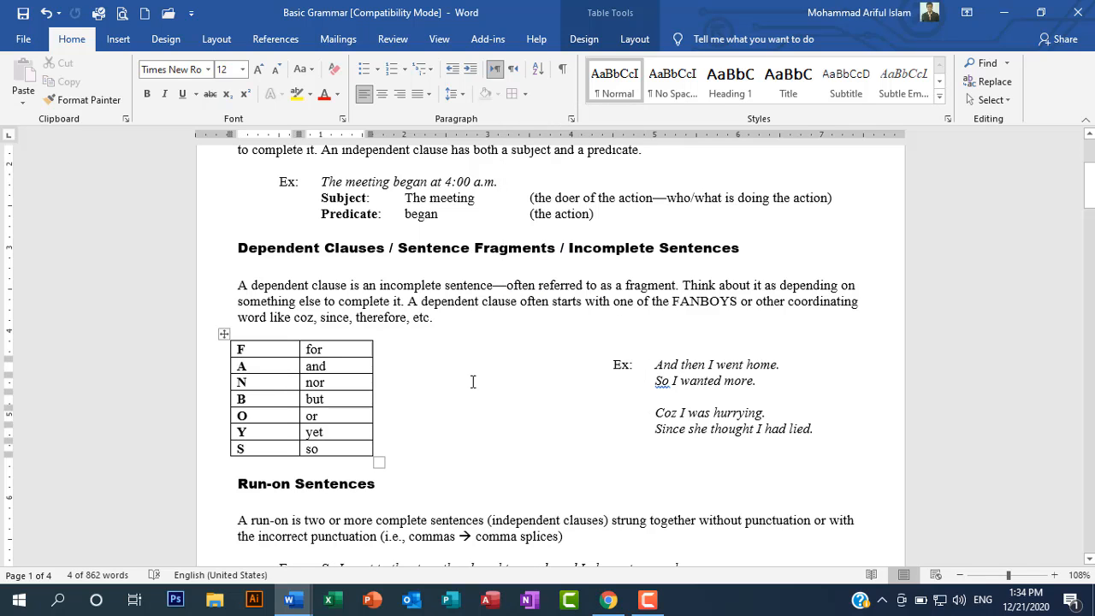
- Turn off the Outside Borders of the whole FANBOYS table
click(527, 95)
click(353, 396)
click(223, 334)
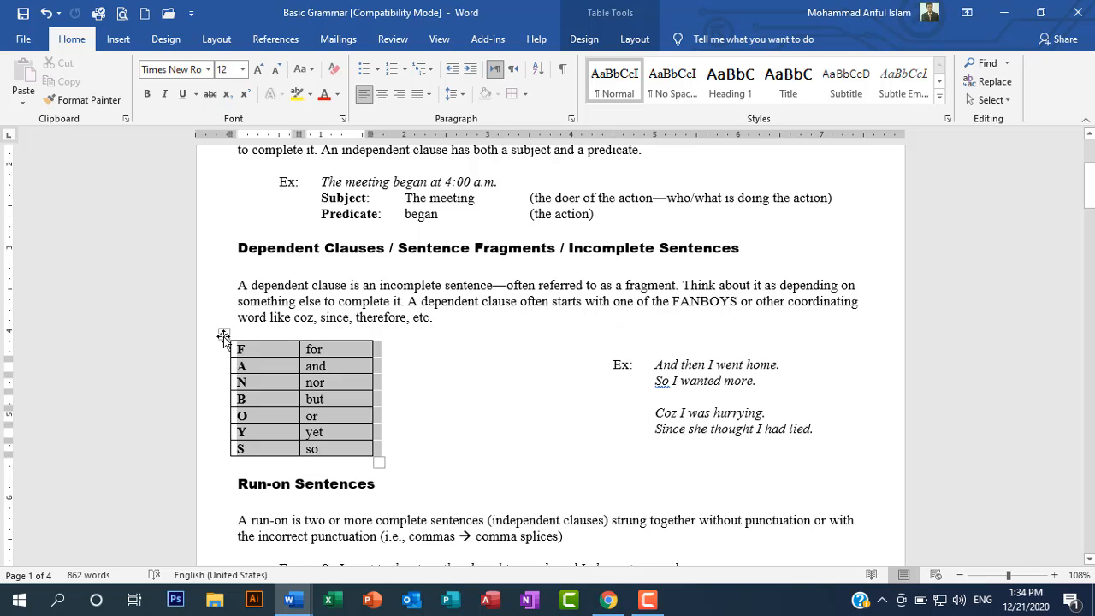
click(526, 95)
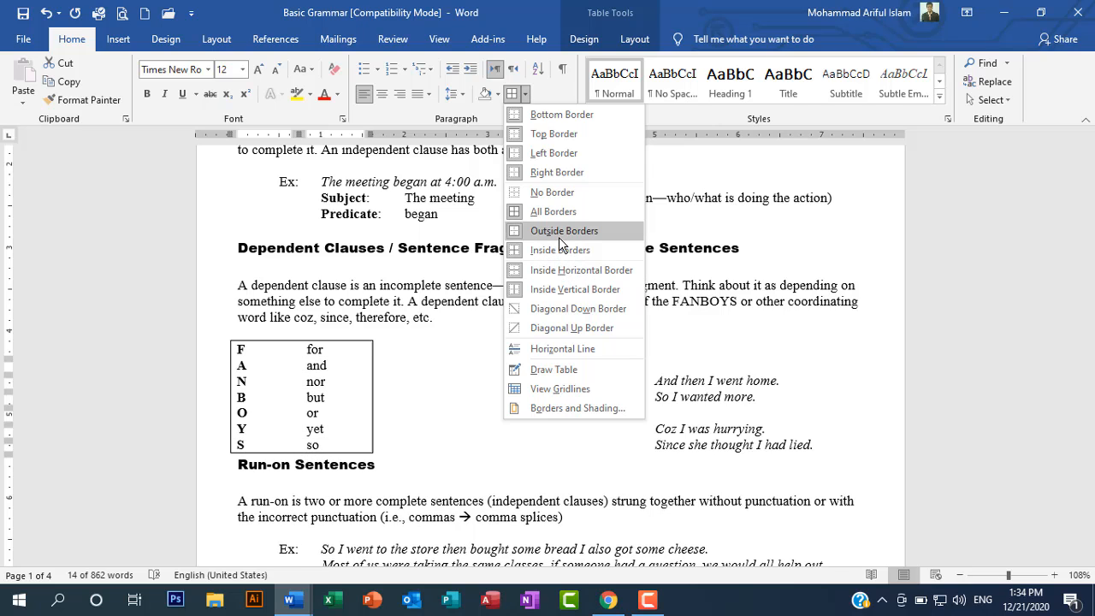
click(558, 234)
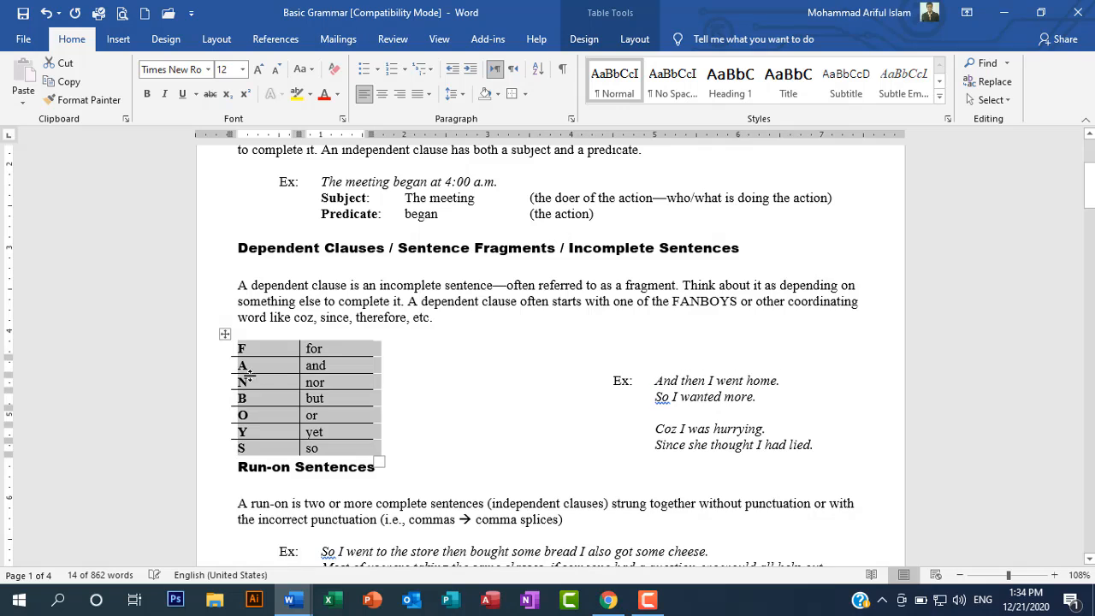
- Turn the Outside Borders of the whole FANBOYS table back on
click(335, 370)
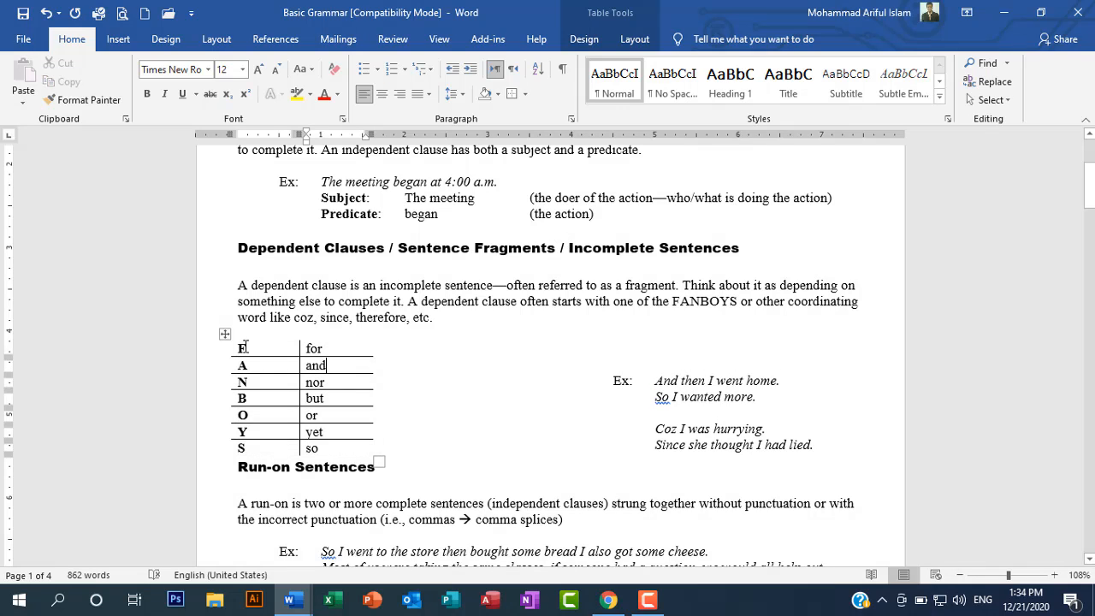
drag(243, 346, 350, 446)
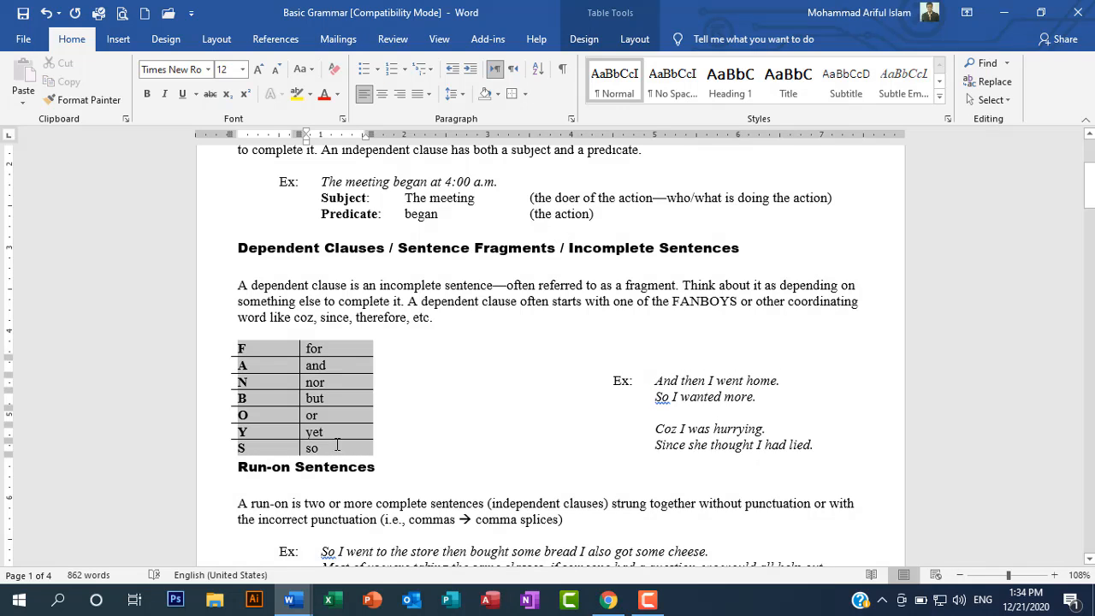
click(525, 95)
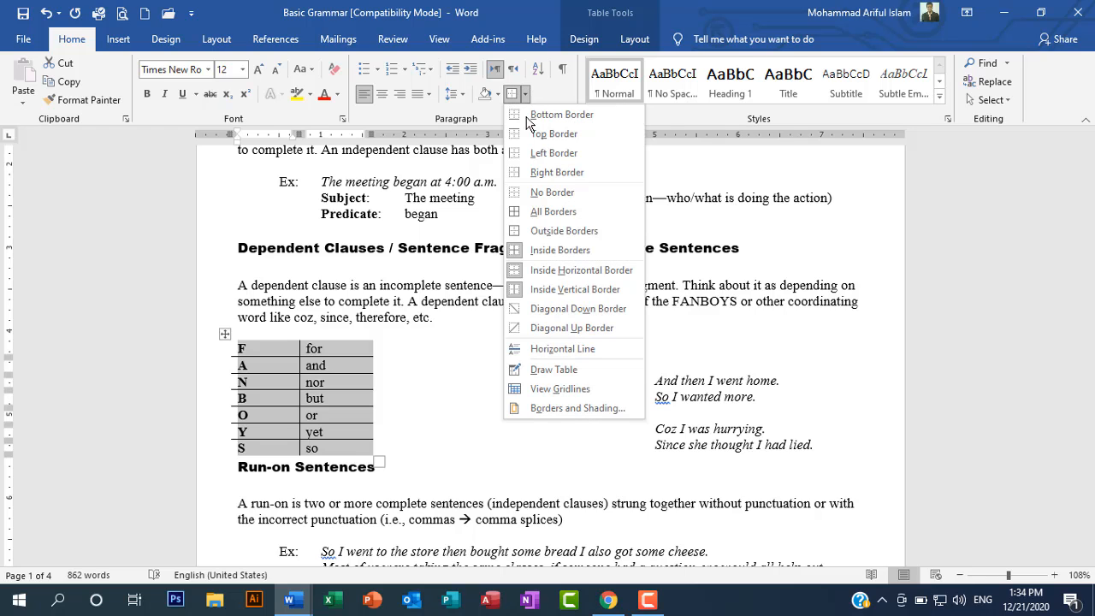
click(540, 232)
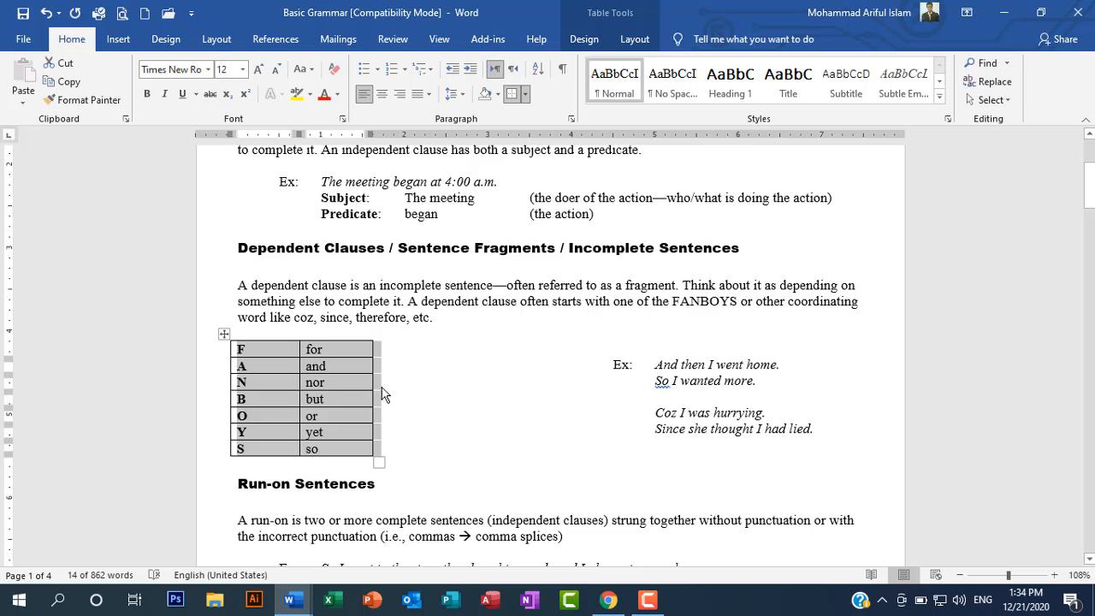
- Turn off the Inside Borders of the whole FANBOYS table
click(525, 94)
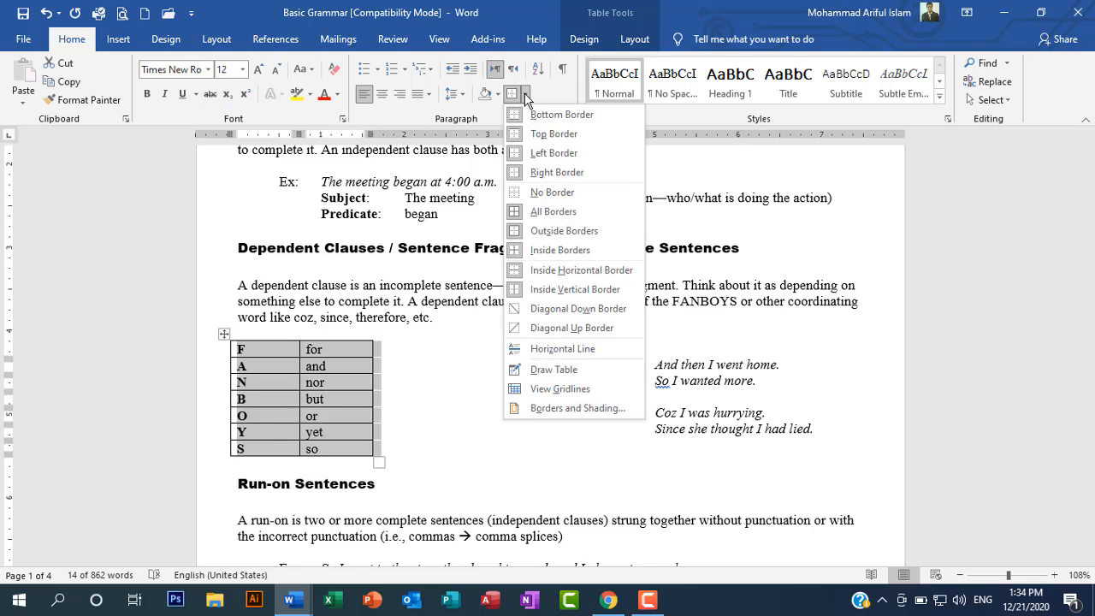
click(550, 254)
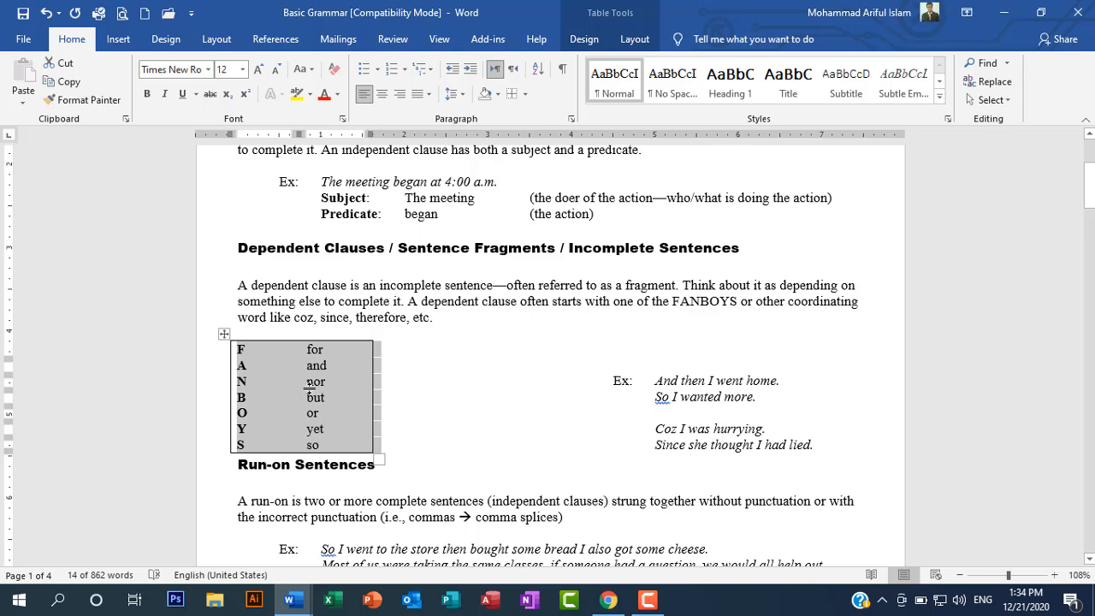
click(275, 386)
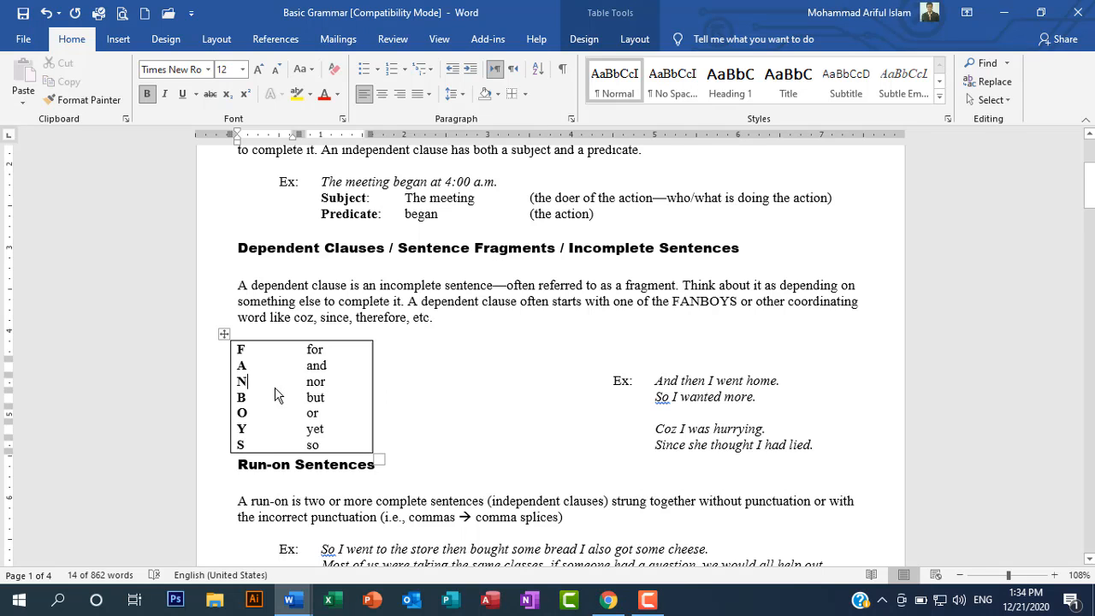
- Turn the Inside Borders of the whole FANBOYS table back on
click(224, 334)
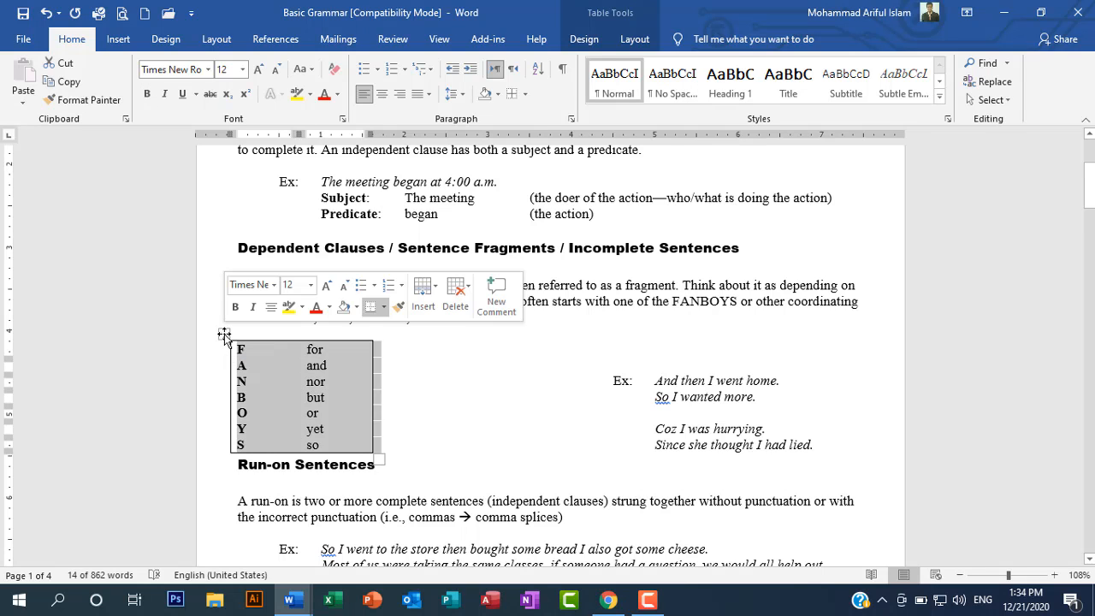
click(527, 94)
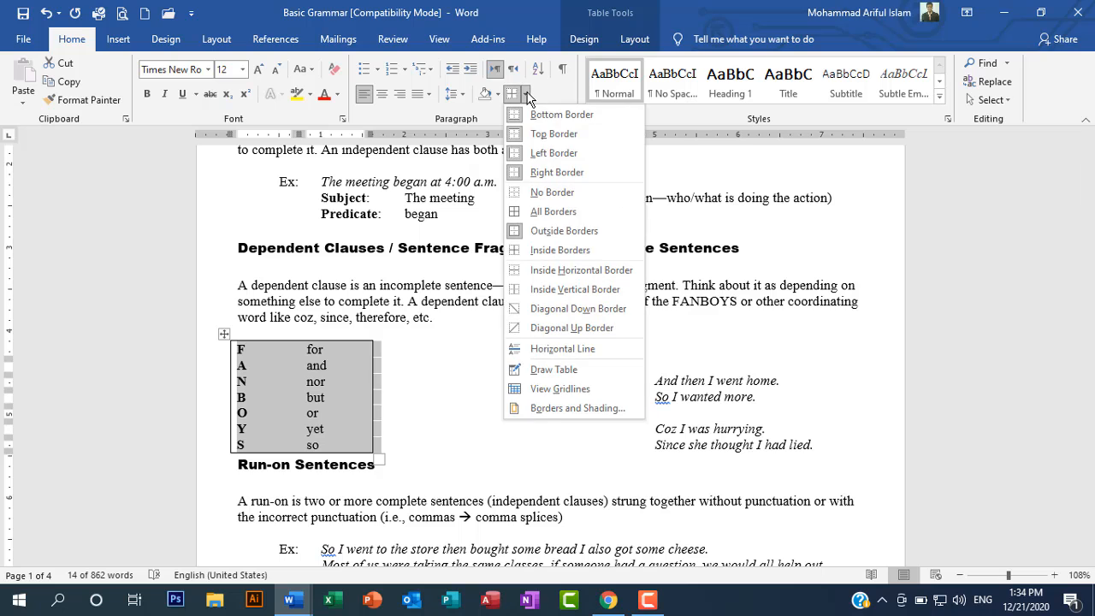
click(538, 251)
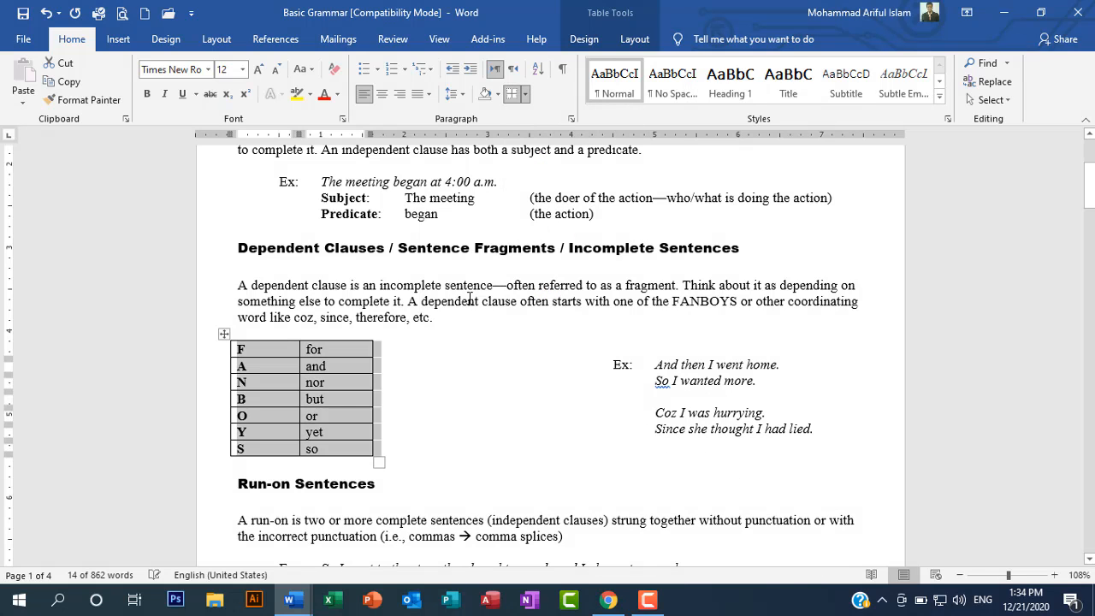
- Remove the inside horizontal borders from the whole FANBOYS table
click(526, 94)
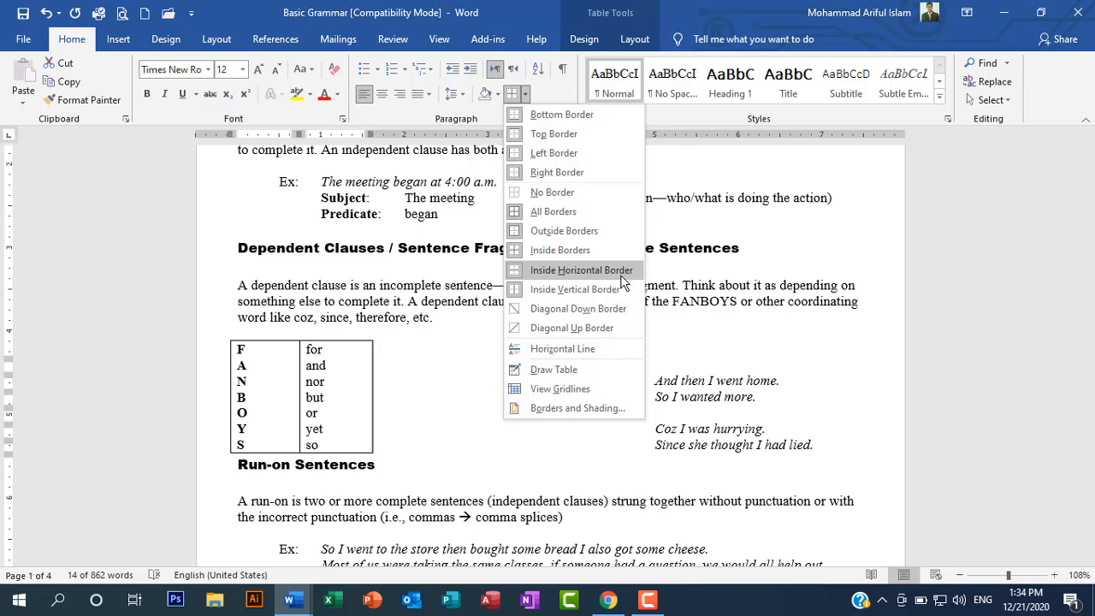
click(585, 272)
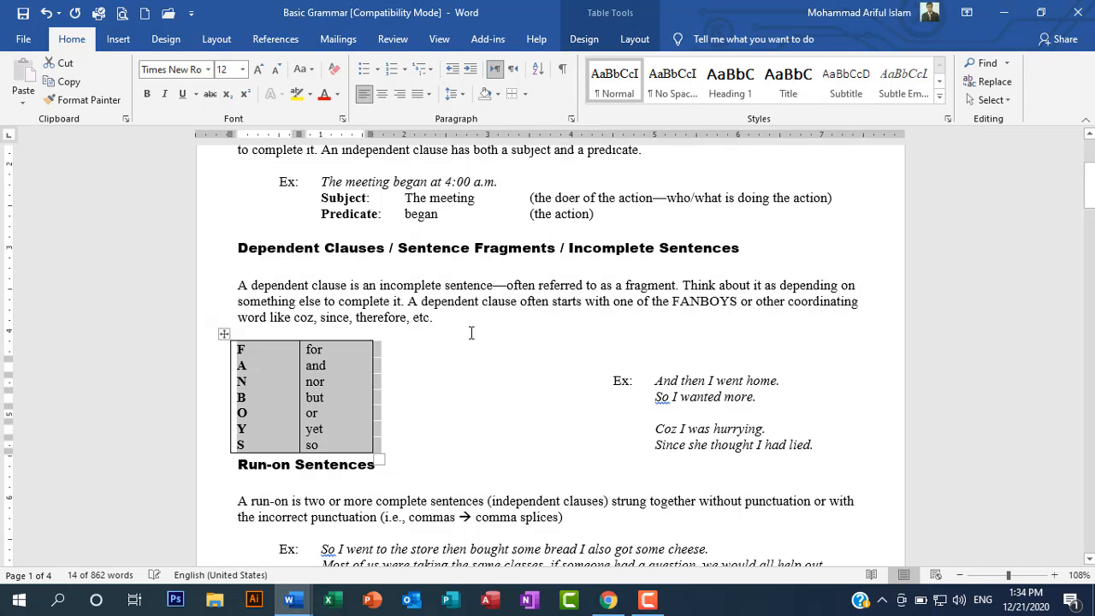
click(351, 397)
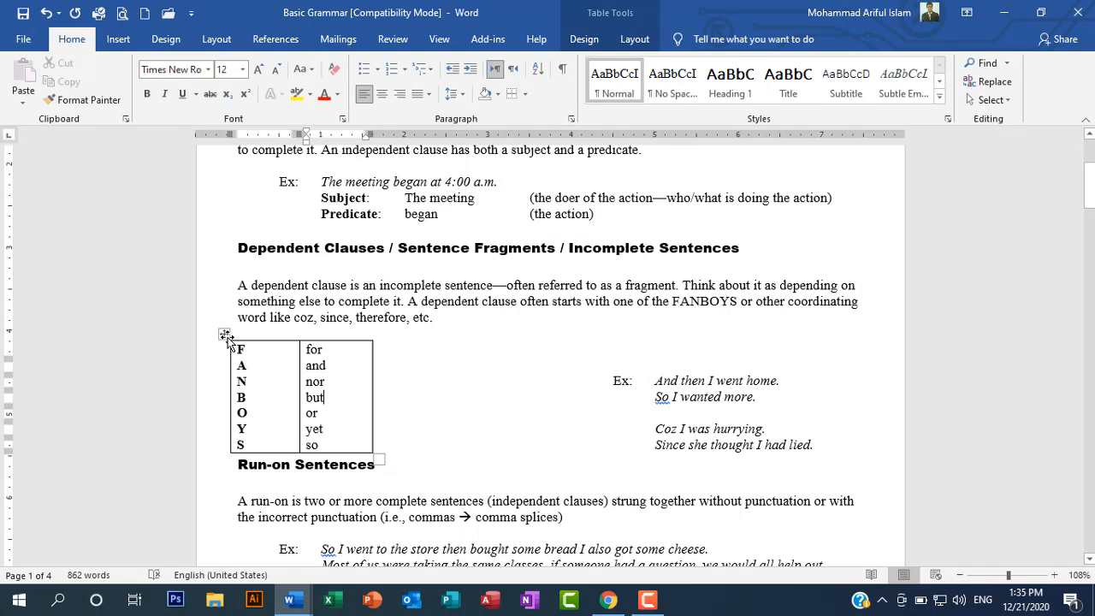
- Remove the inside vertical border from the whole FANBOYS table
click(223, 333)
click(526, 94)
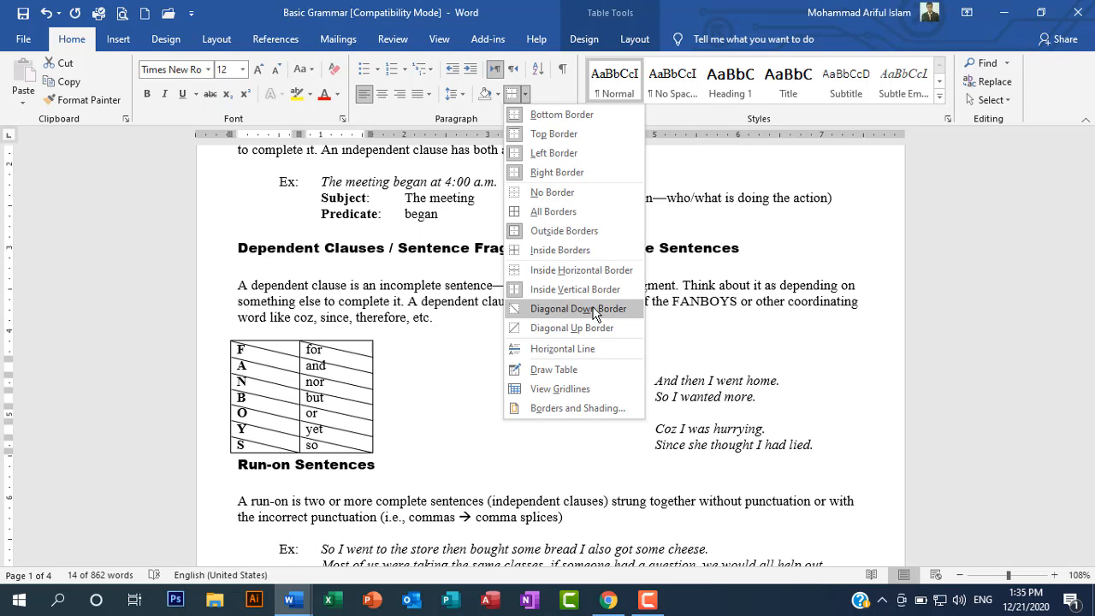
click(577, 291)
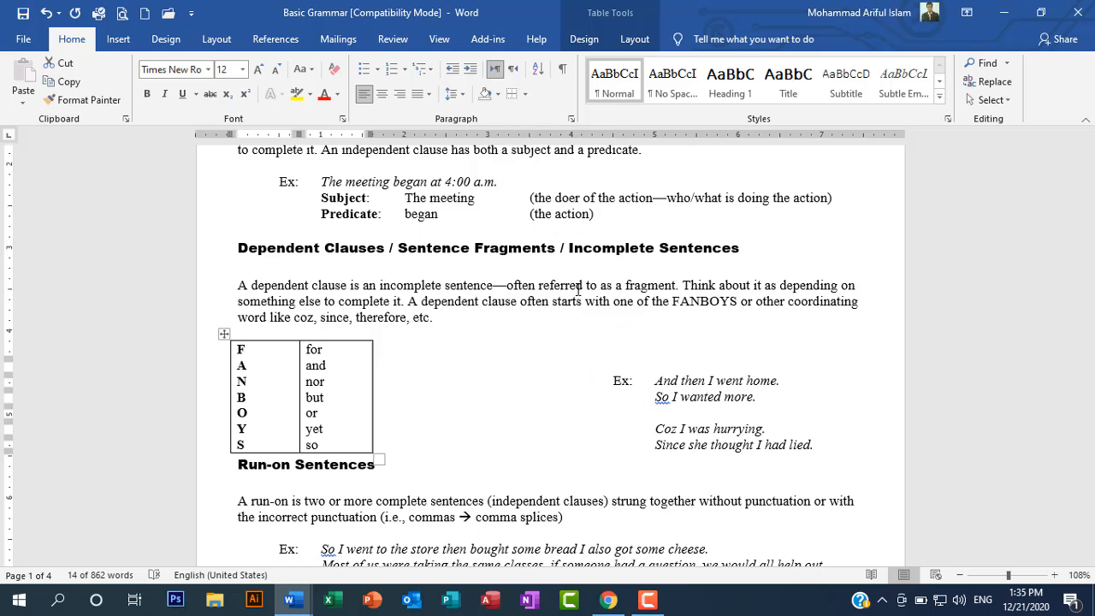
- With Draw Table, draw a two-column table about 0.82" wide and 0.67" high between the FANBOYS table and the examples
click(226, 334)
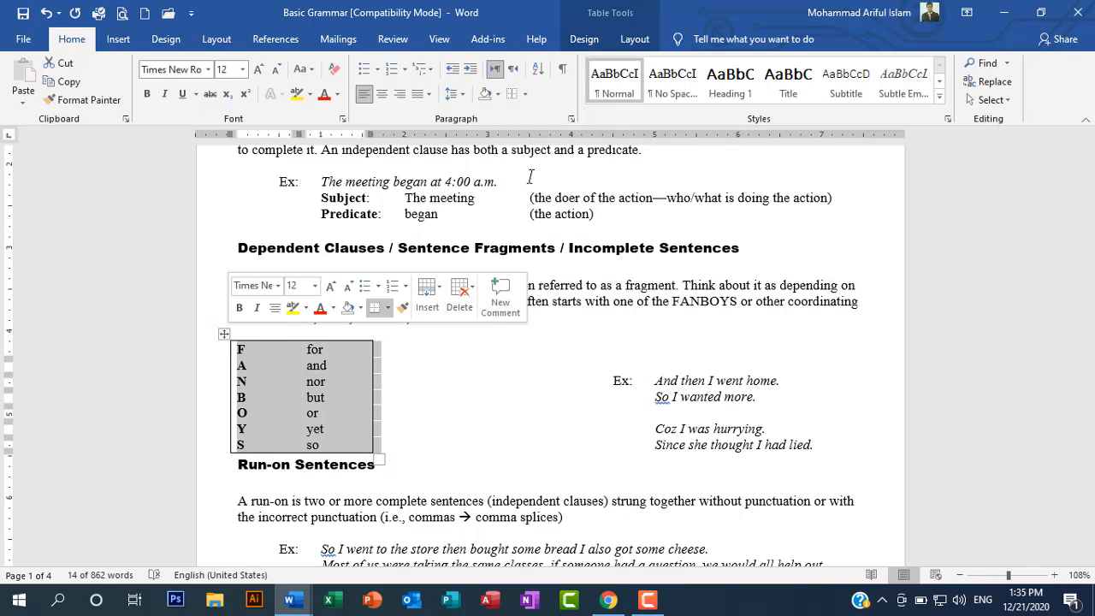
click(526, 94)
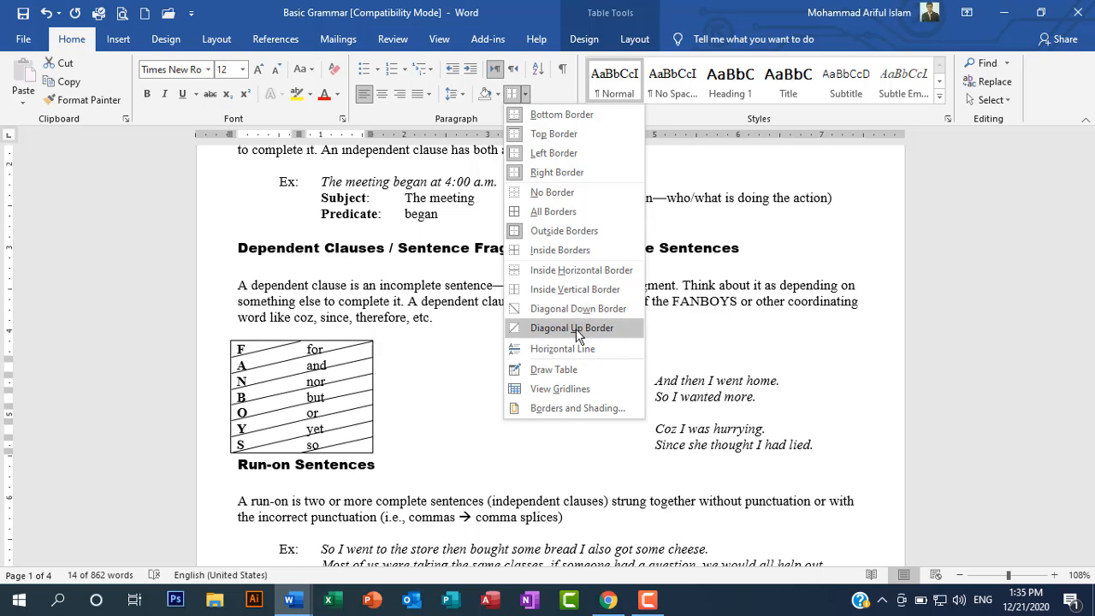
click(561, 369)
mouse_move(462, 361)
mouse_down()
mouse_move(482, 418)
mouse_move(534, 388)
mouse_up()
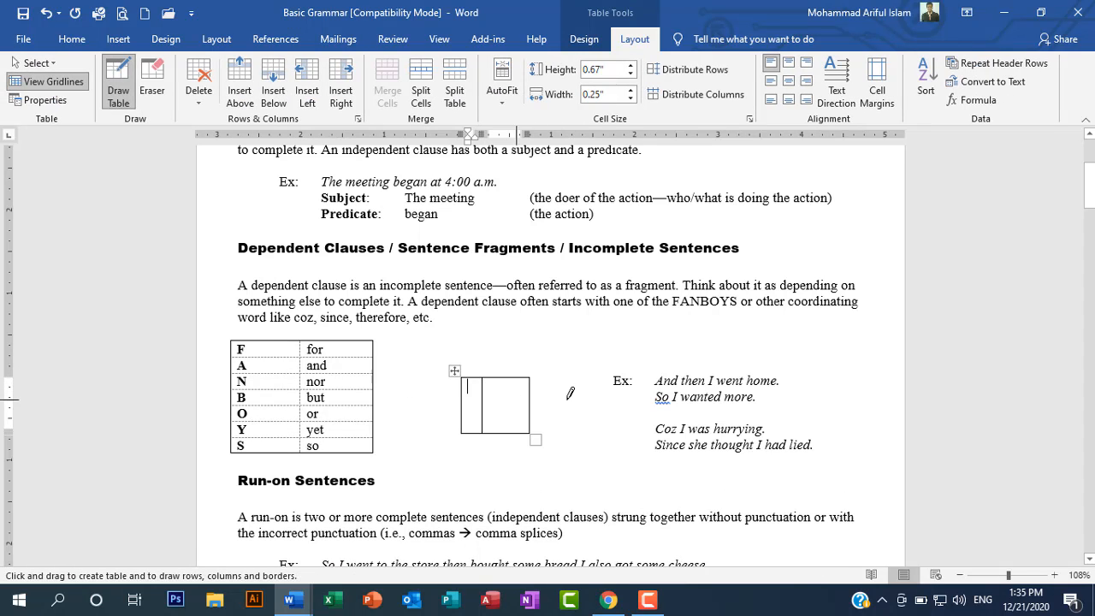
- Draw a horizontal divider across both columns of the small table, about 0.26" below its upper edge, and undo the extra line drawn beneath it
drag(600, 399, 598, 400)
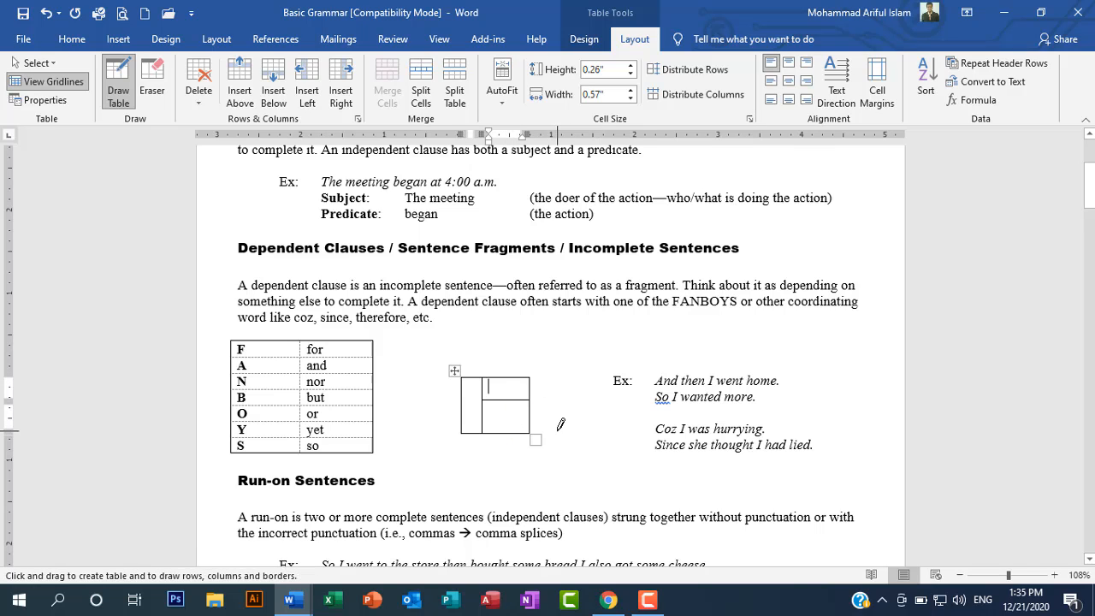
drag(506, 380, 507, 451)
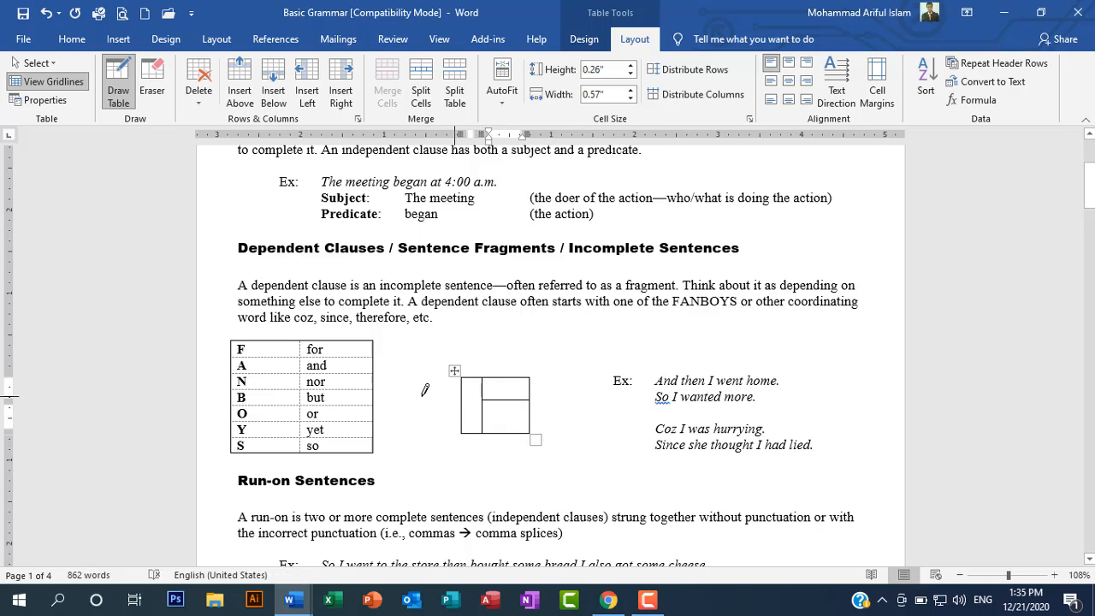
drag(411, 395, 410, 394)
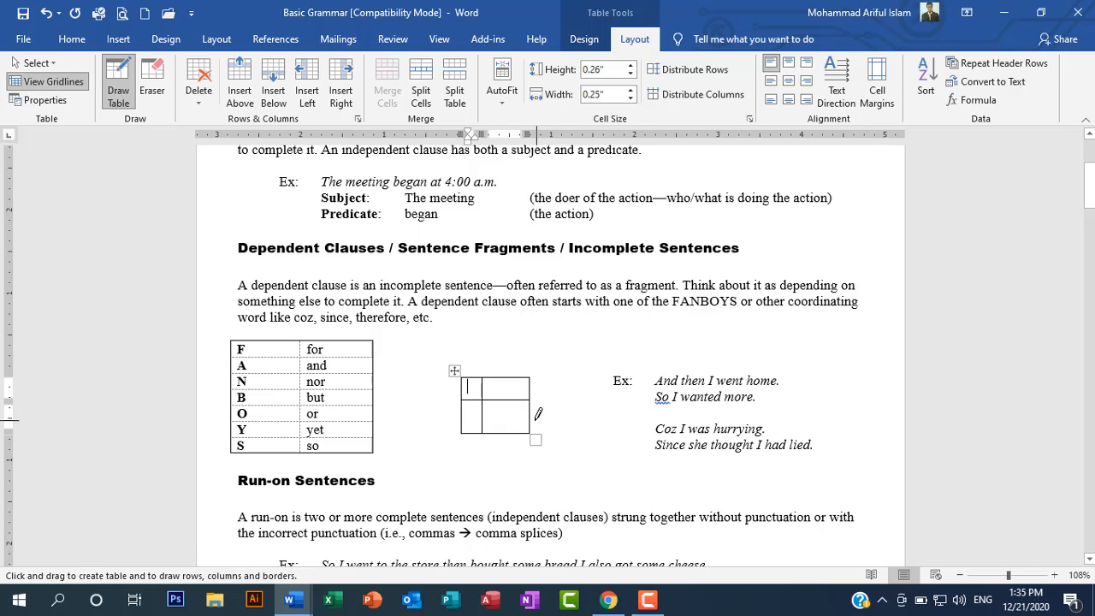
drag(530, 418, 459, 418)
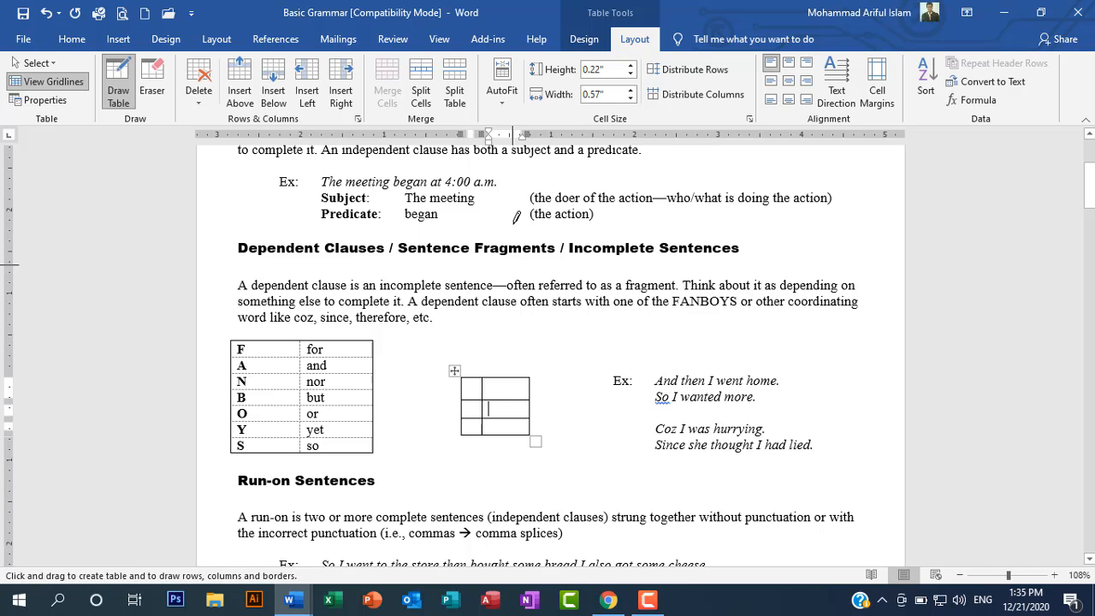
click(47, 14)
click(83, 39)
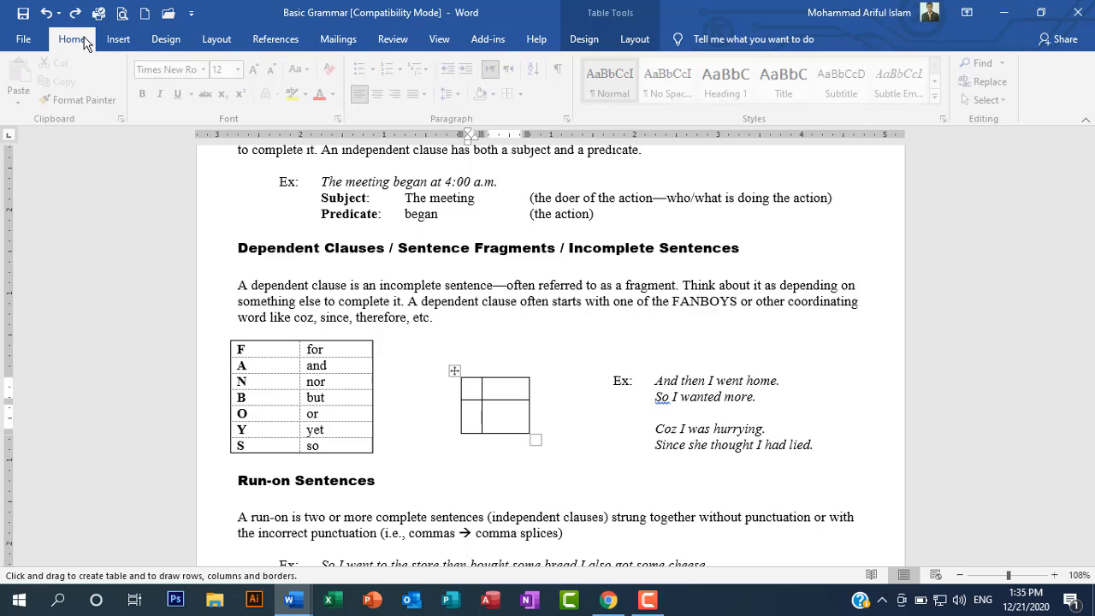
click(525, 94)
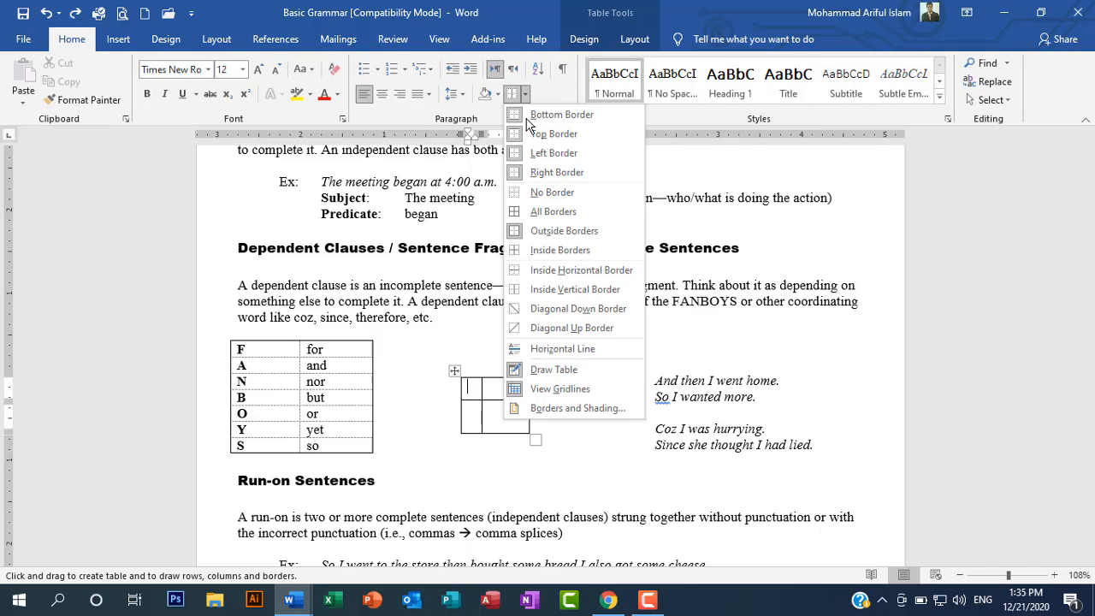
click(569, 410)
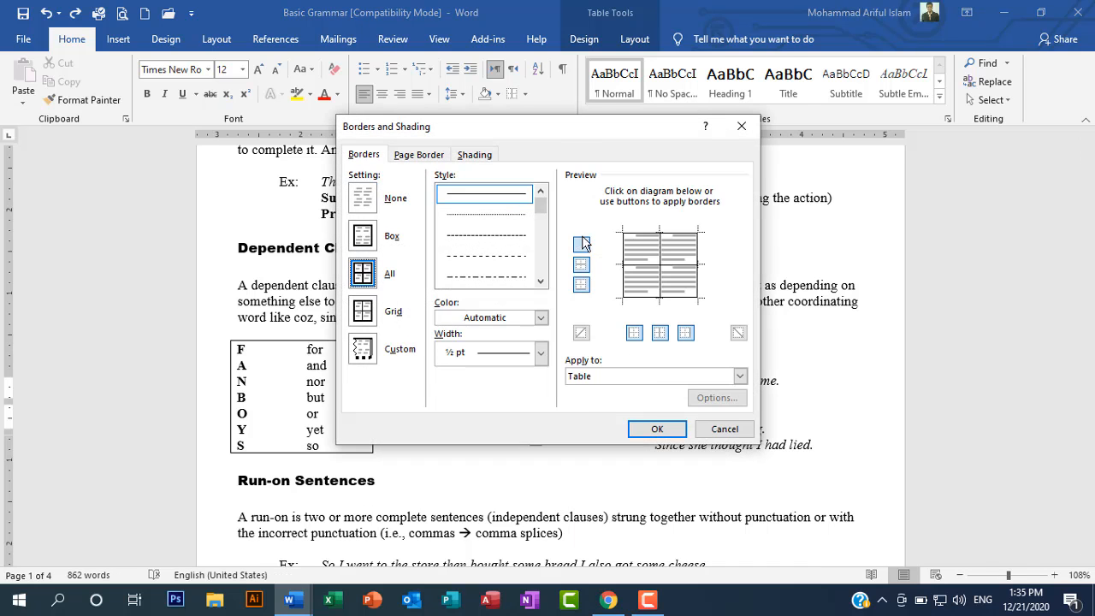
drag(516, 128, 631, 118)
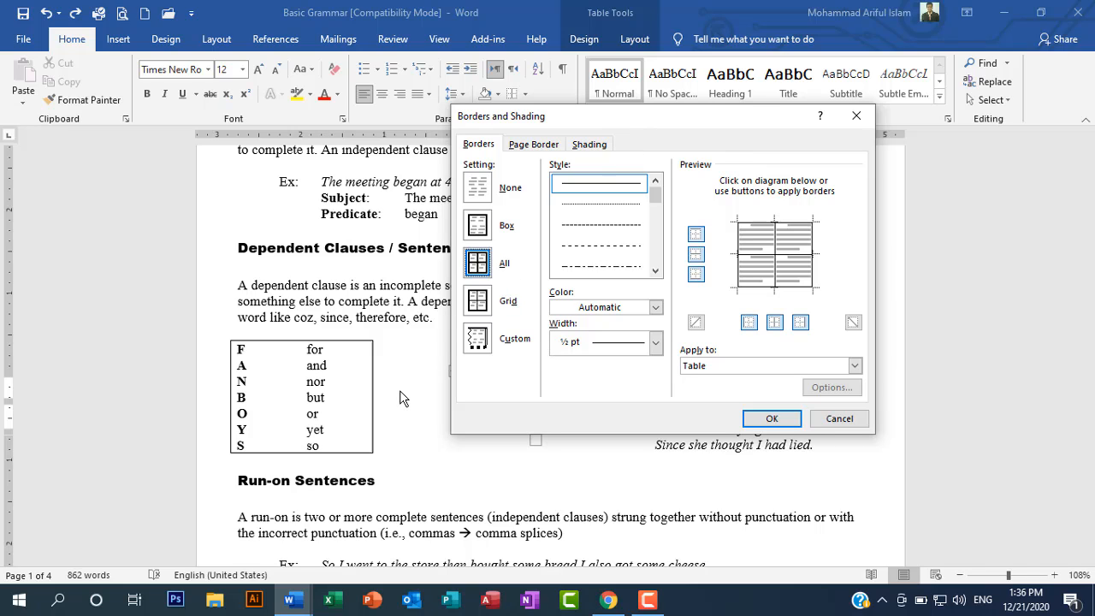
click(311, 358)
click(284, 359)
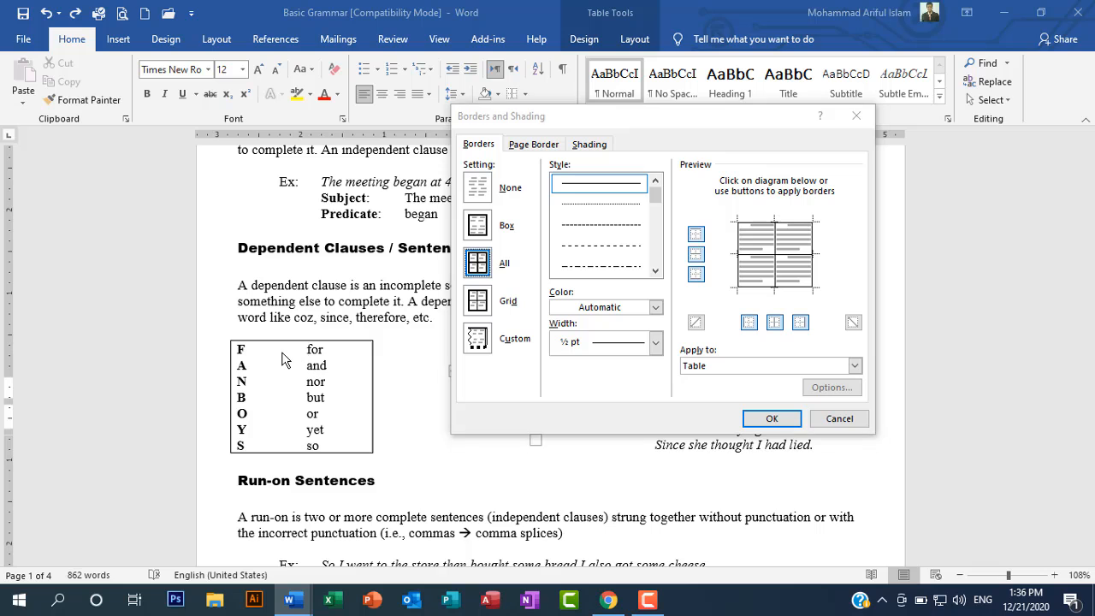
click(830, 421)
- Apply the All border setting with a ½ pt solid line to the whole FANBOYS table through Borders and Shading
click(230, 337)
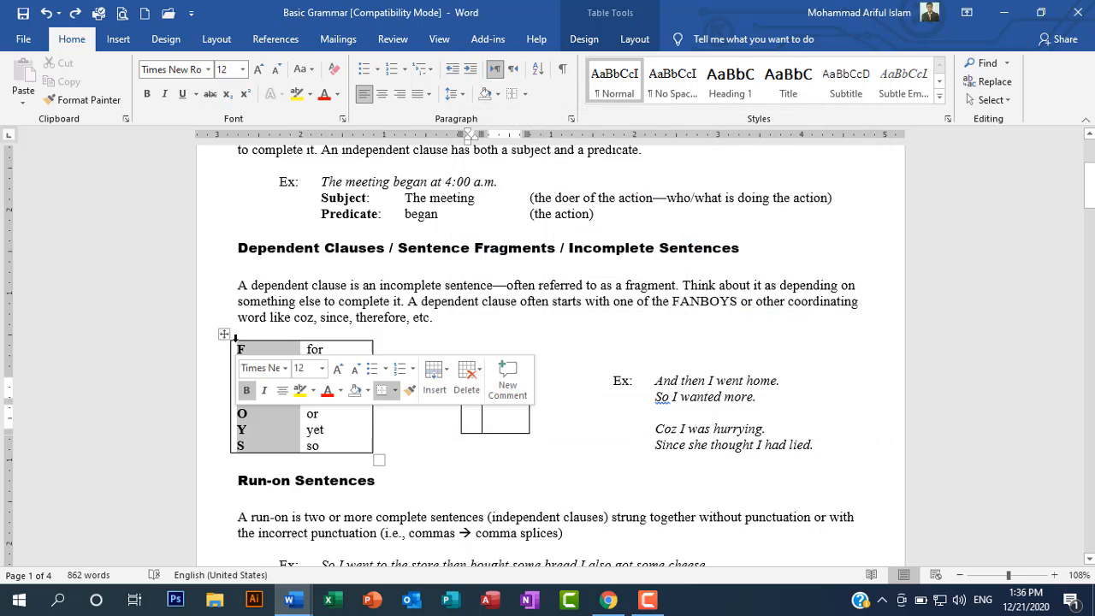
click(222, 333)
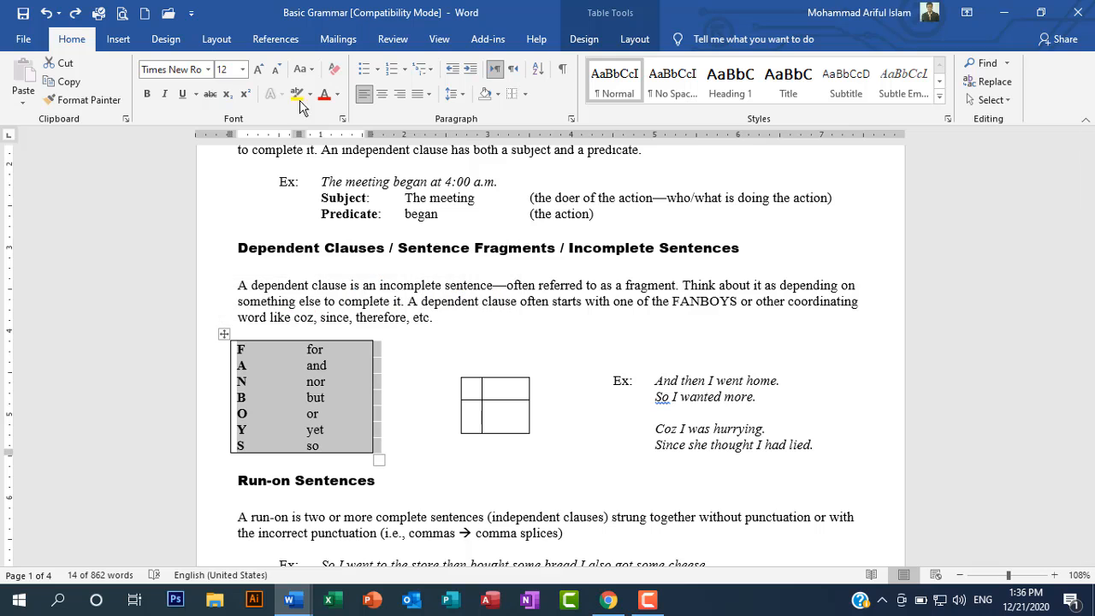
click(523, 94)
click(568, 408)
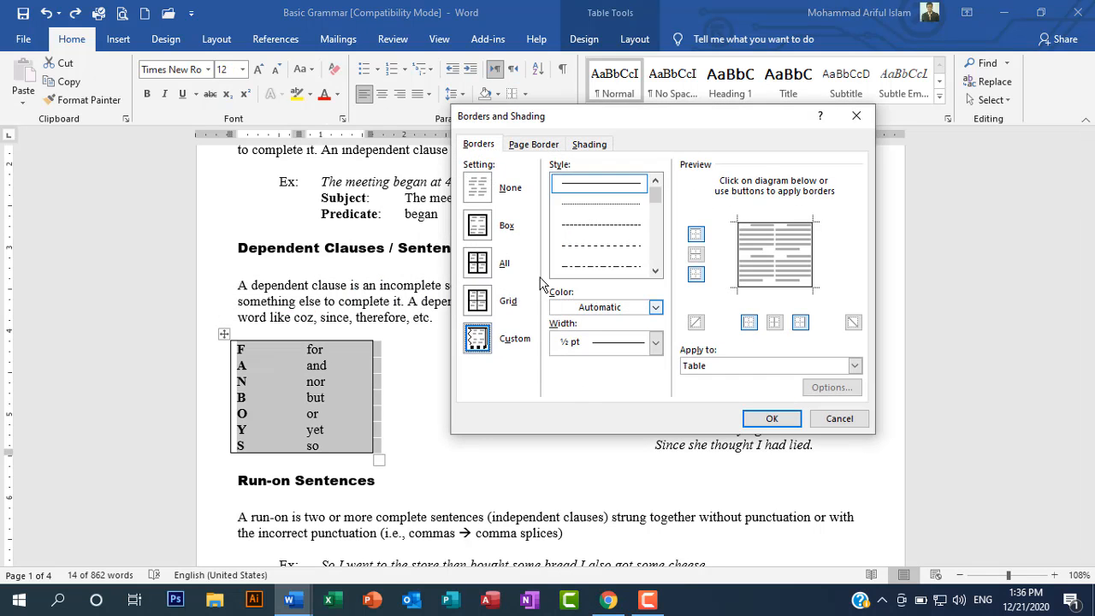
click(480, 226)
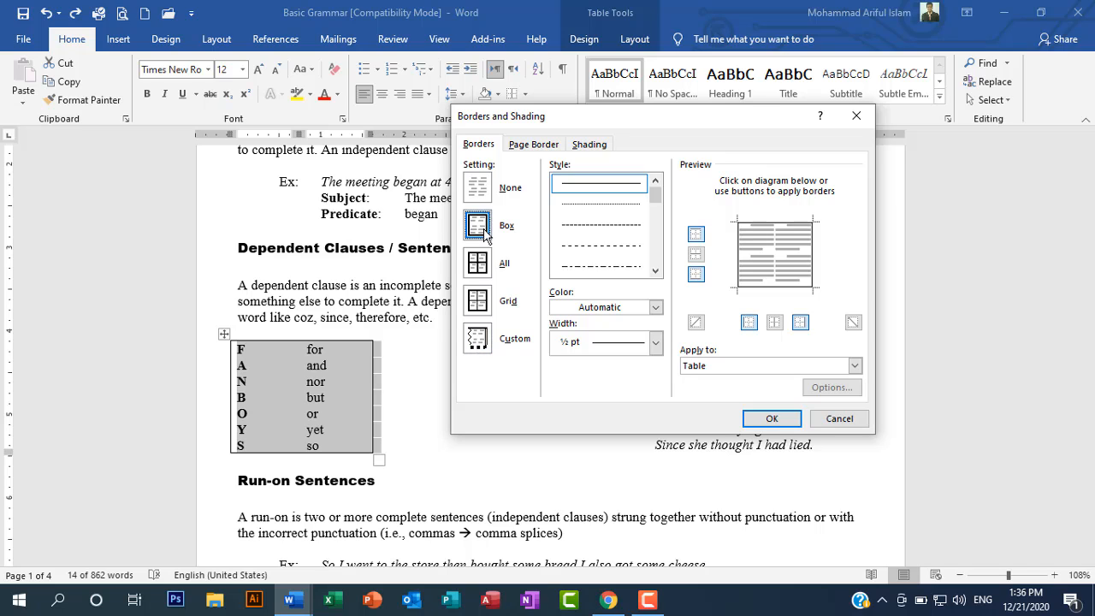
click(481, 265)
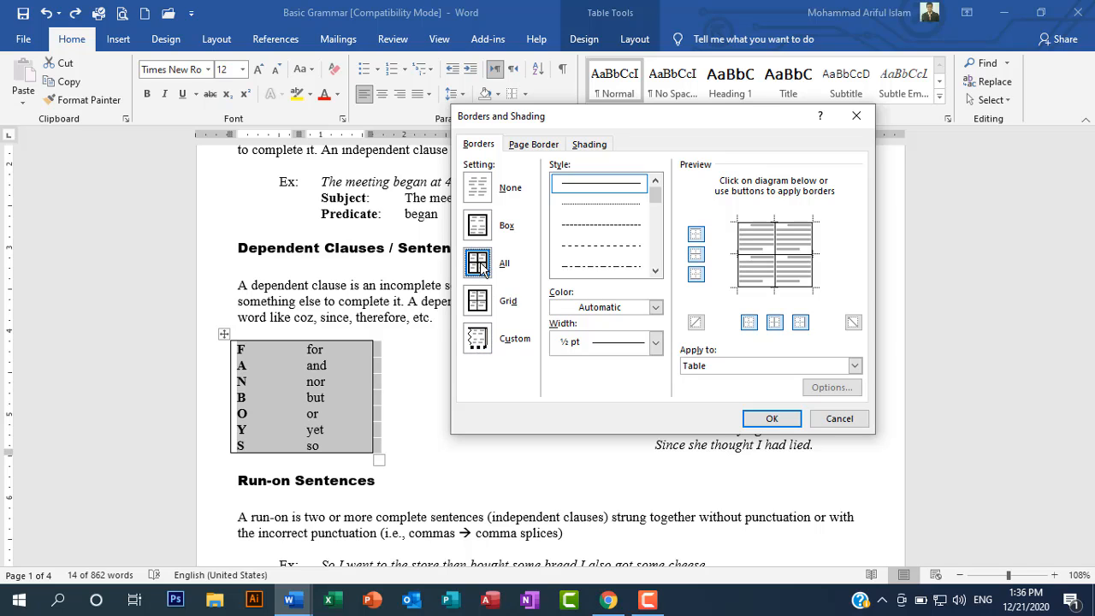
click(769, 422)
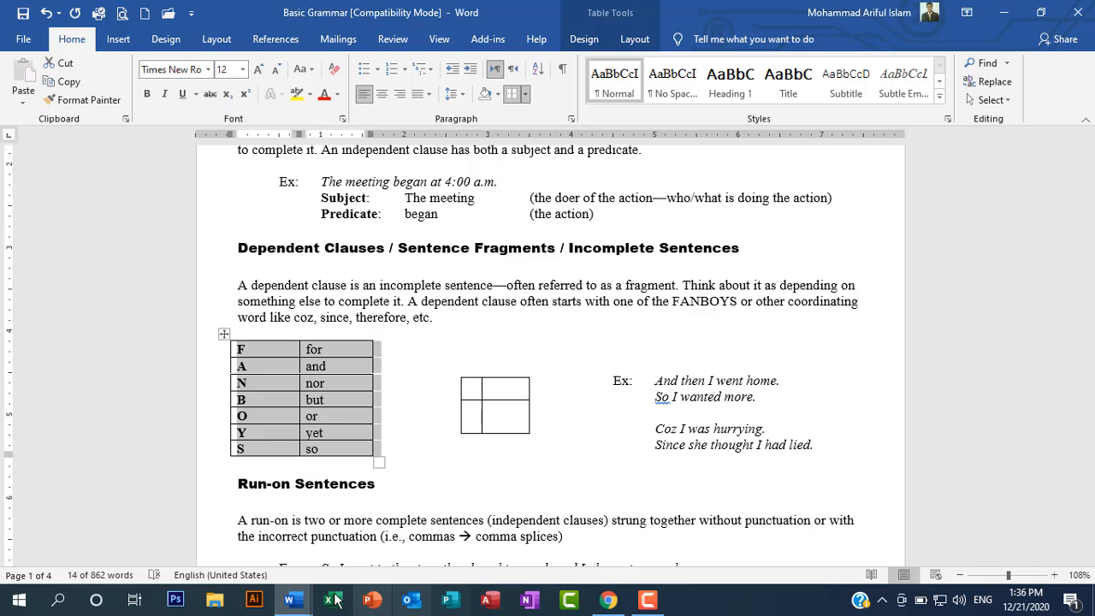
- Switch to the Document1 window at full size and left-align the second "I am Bangladeshi" line
click(289, 600)
click(381, 531)
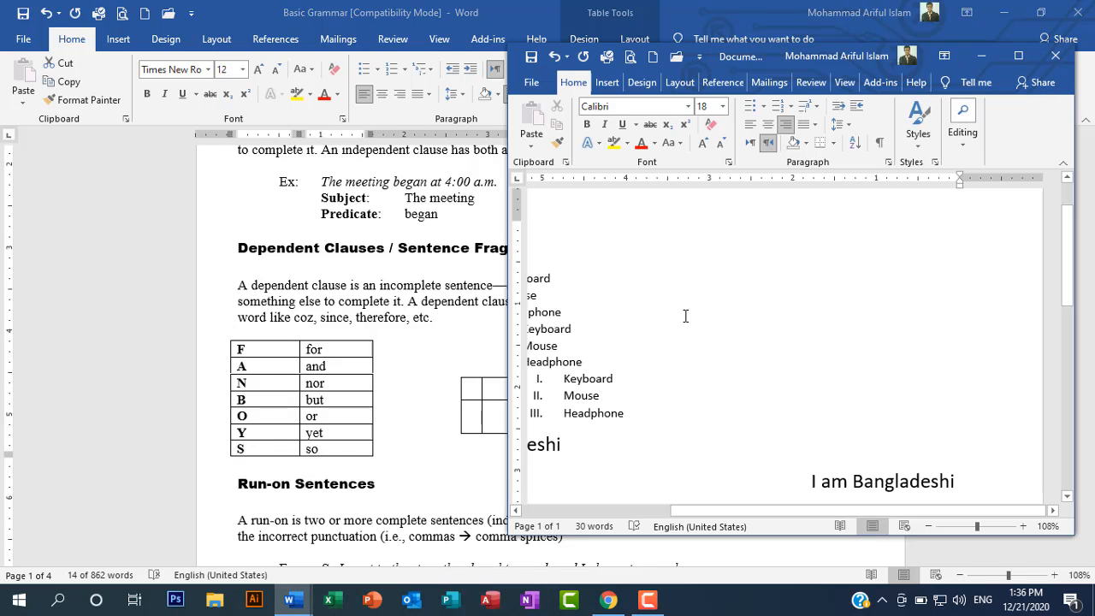
click(1017, 57)
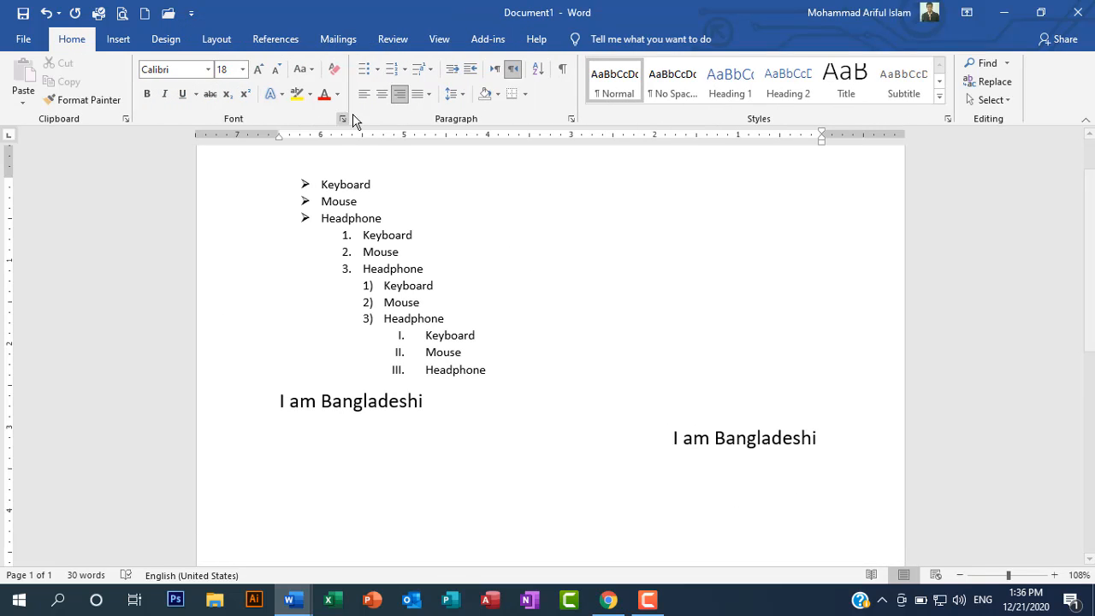
click(362, 92)
- Below the second "I am Bangladeshi" line, leave two blank lines and enter A, B, C, D, E and f on separate lines
click(448, 442)
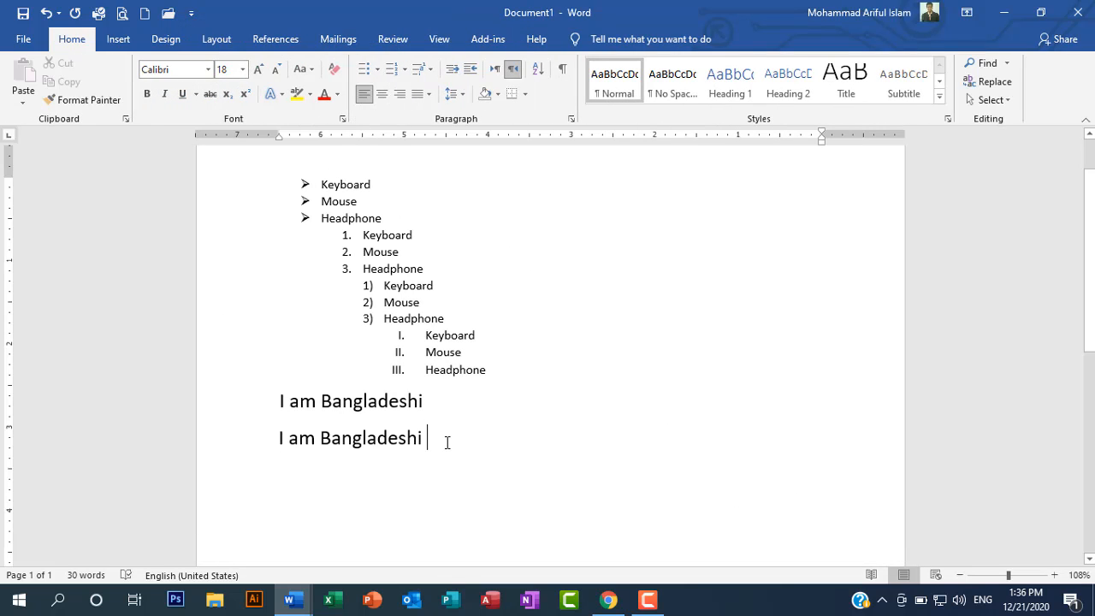
key(Return)
key(Return)
key(Return)
key(alt+shift)
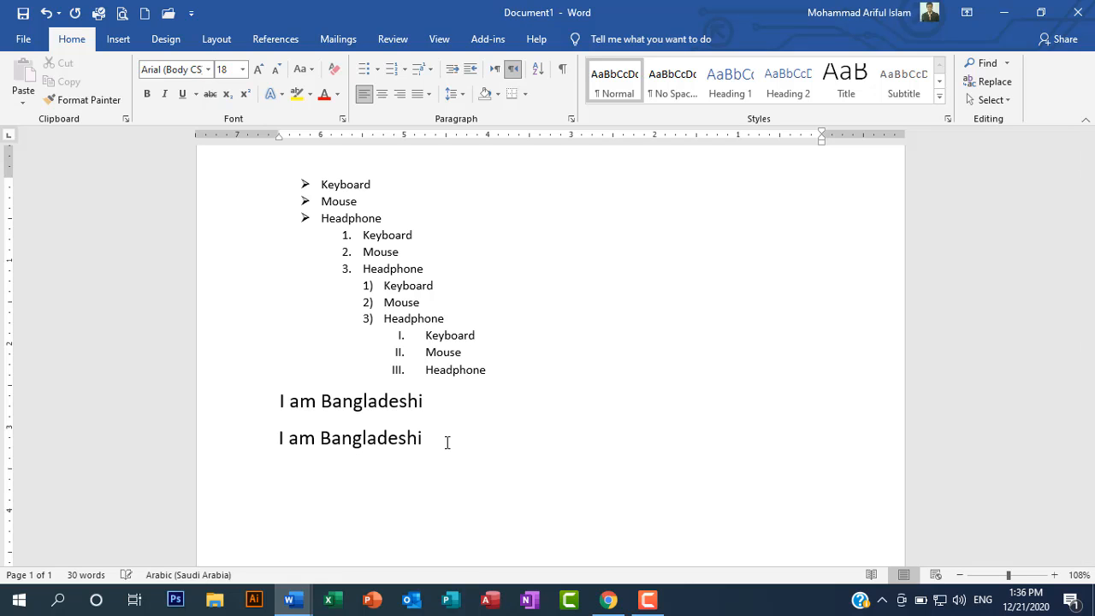
text(a)
key(alt+shift)
key(Return)
text(b)
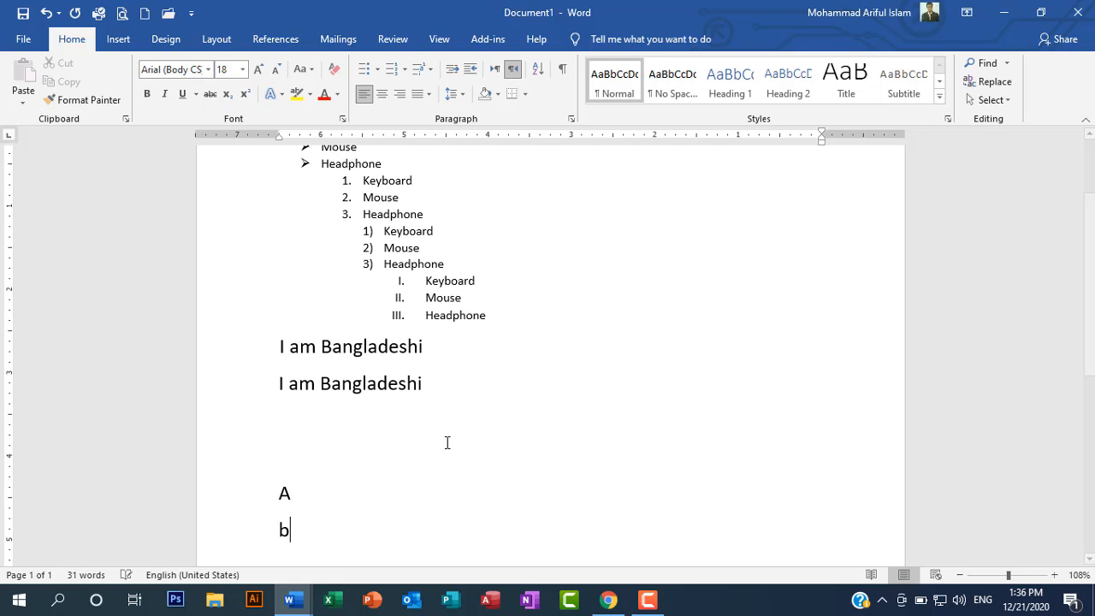
key(Return)
key(alt+shift)
text(7)
key(alt+shift)
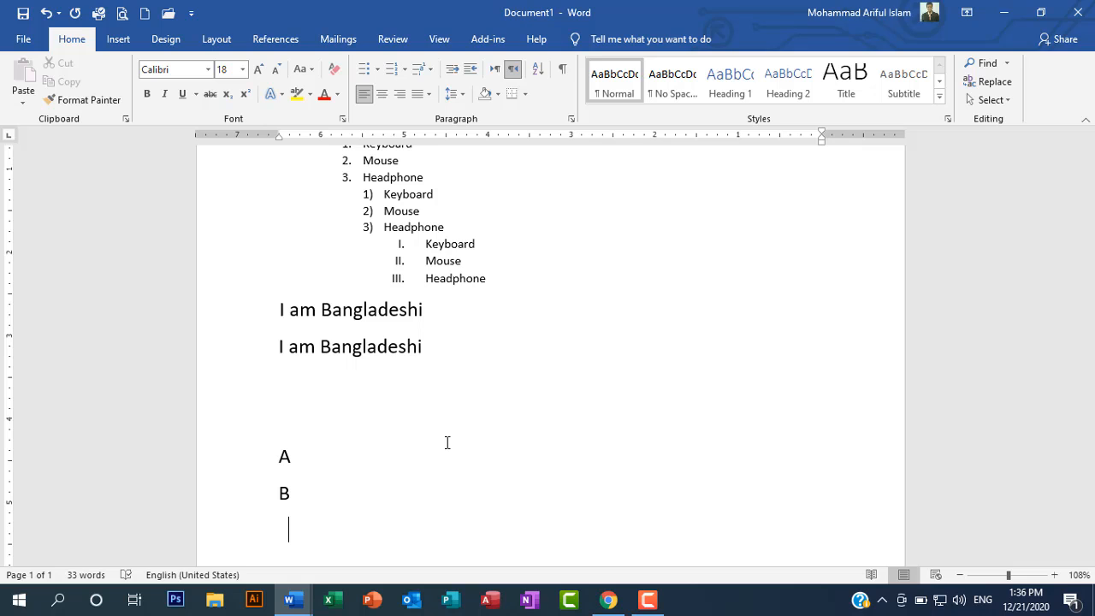
text(C)
key(Return)
key(alt+shift)
text(d)
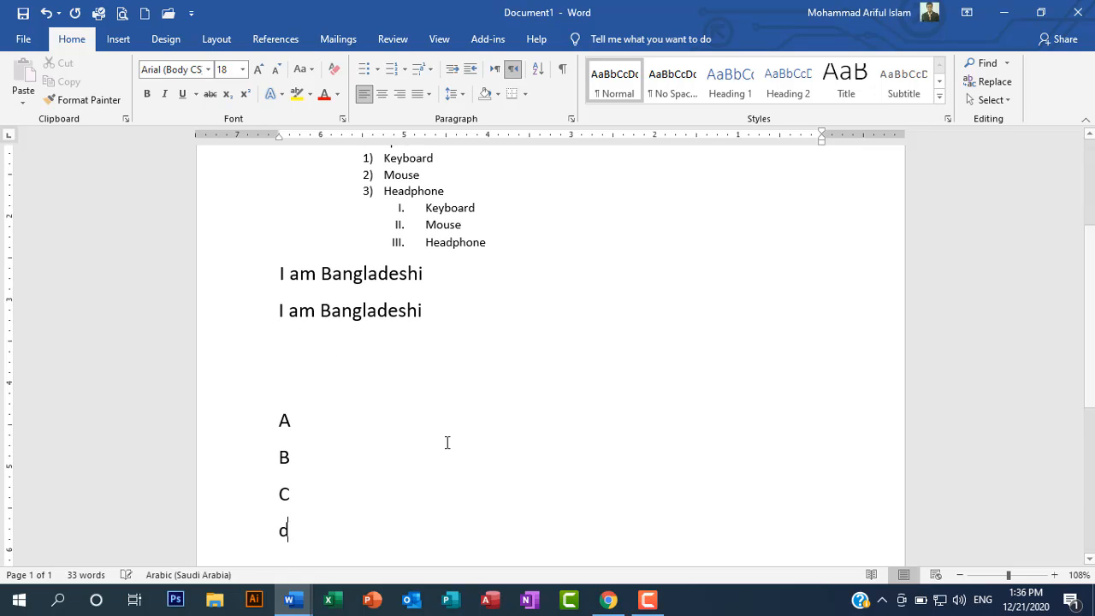
key(Return)
key(alt+shift)
text(e)
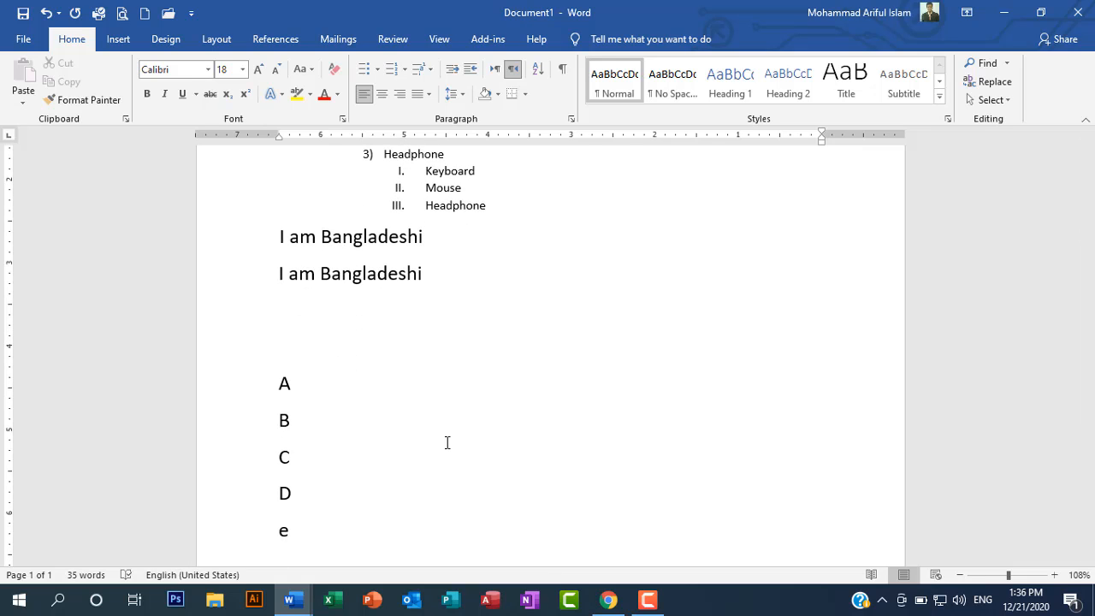
key(Return)
text(f)
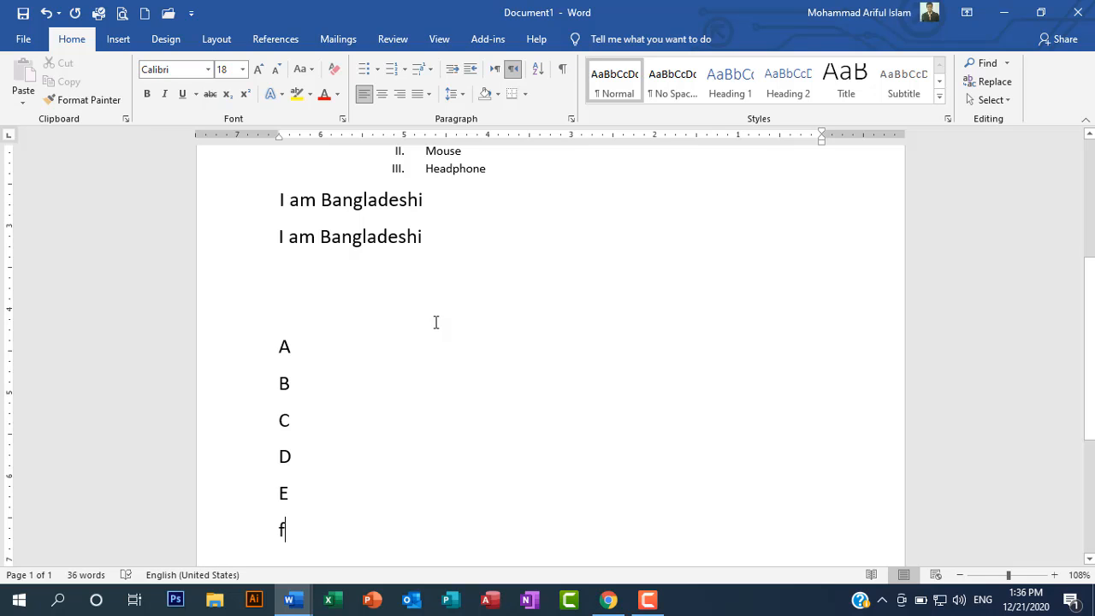
- Sort the lines from A to f by paragraph text in descending order
drag(276, 345, 294, 525)
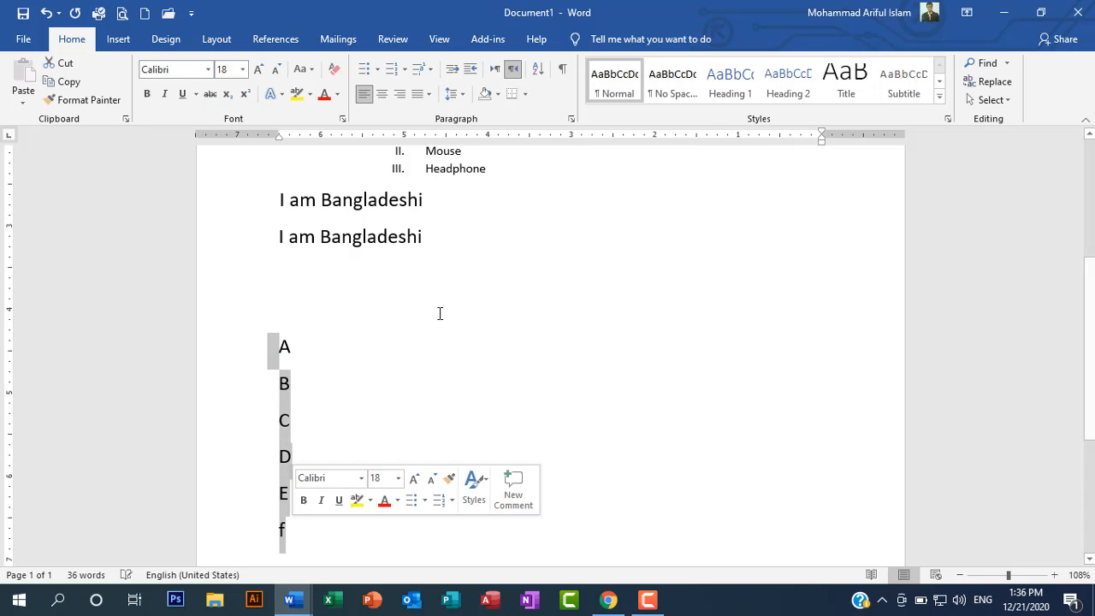
click(538, 72)
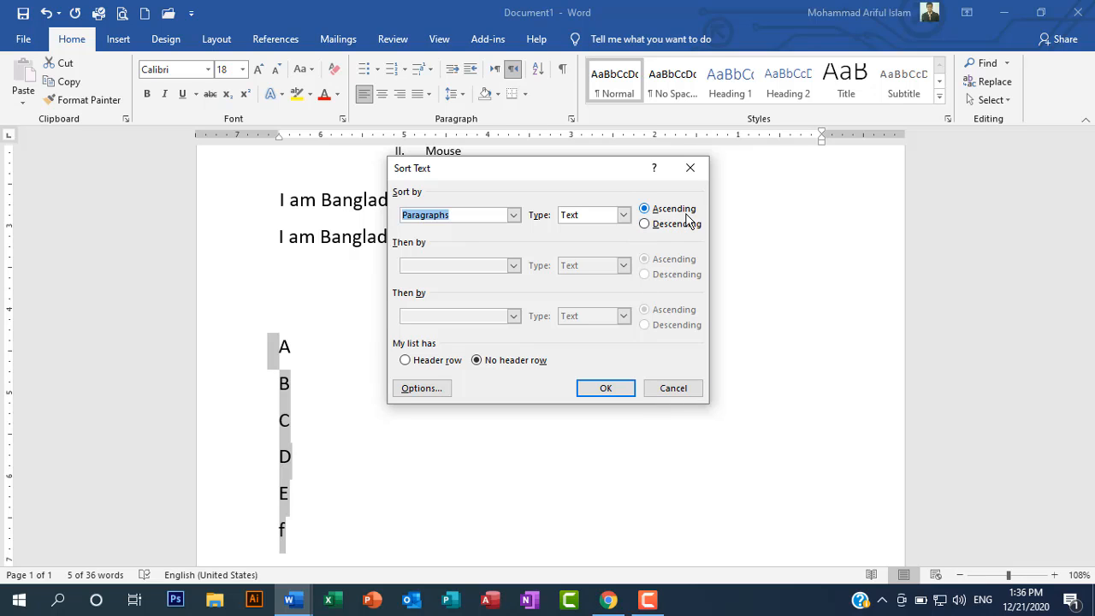
click(659, 230)
click(606, 390)
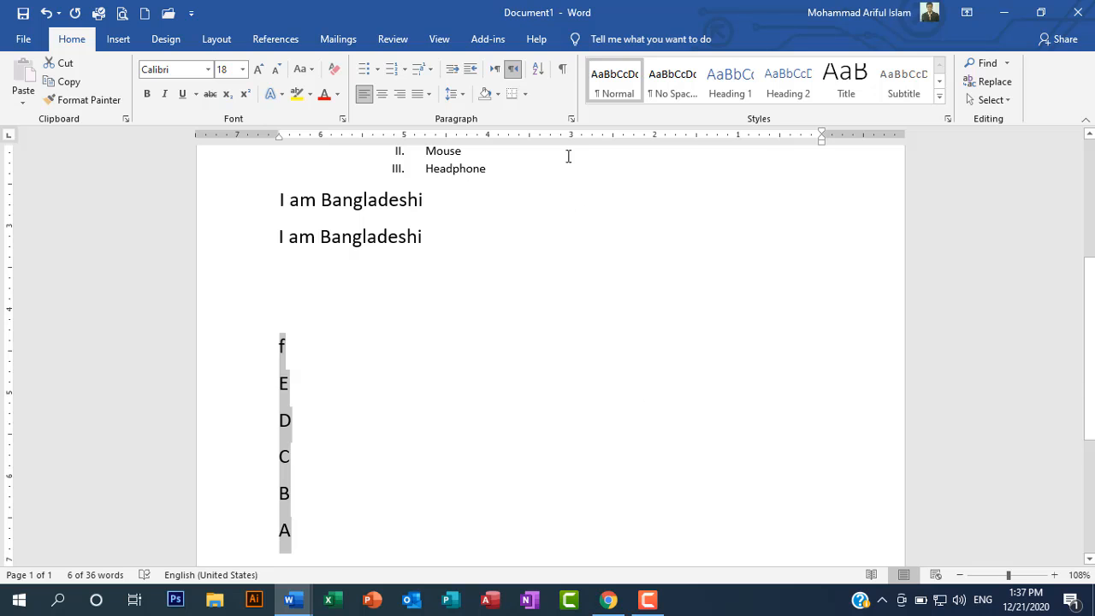
- Sort the selected letter lines by paragraph text in ascending order and clear the selection
click(537, 75)
click(646, 209)
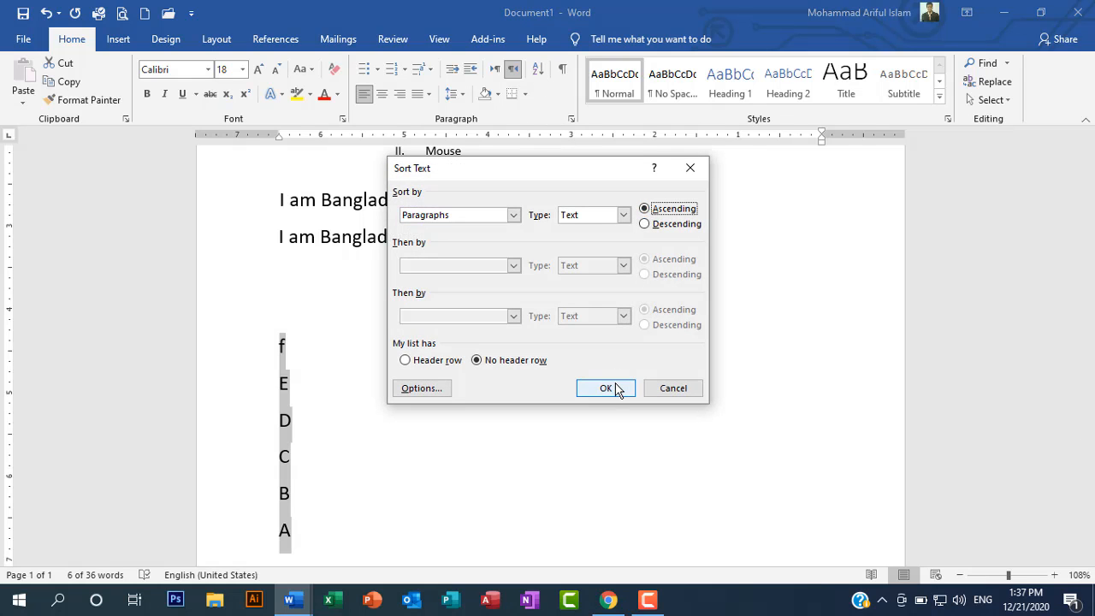
click(616, 388)
click(287, 364)
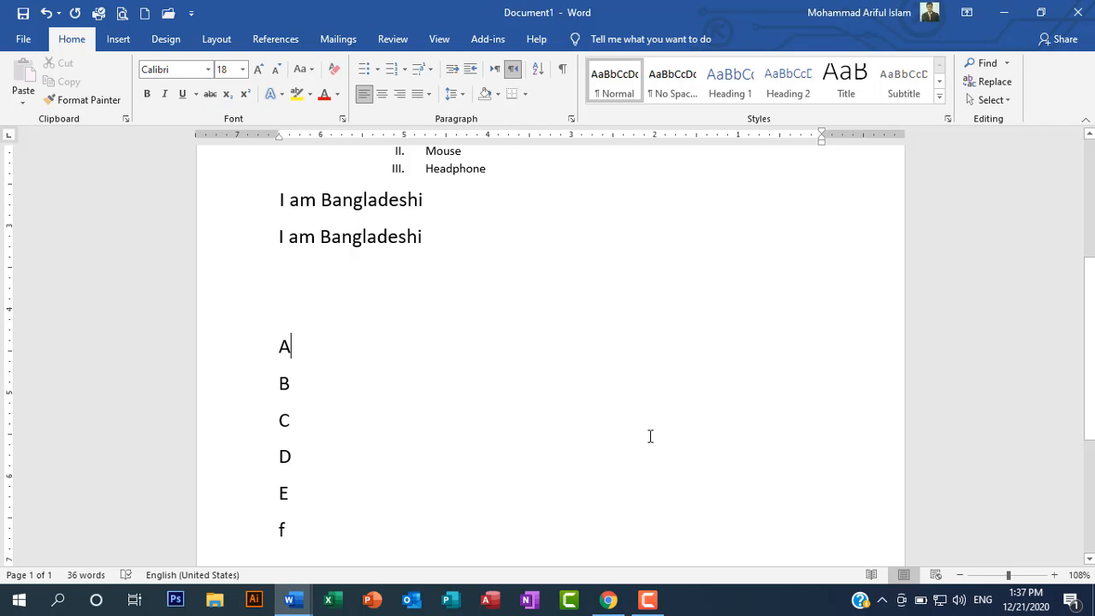
click(648, 600)
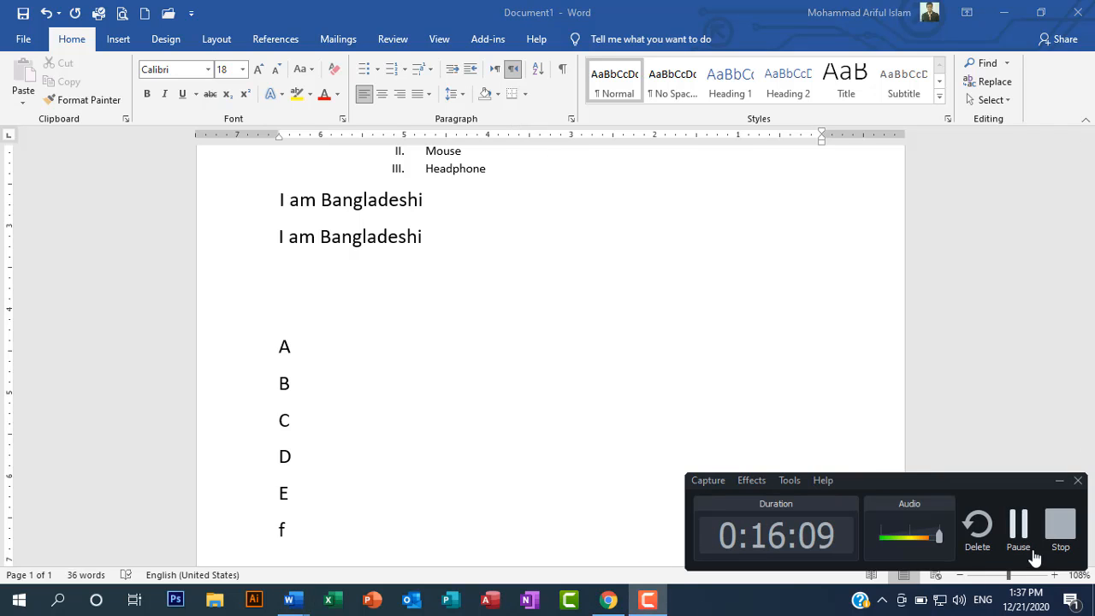